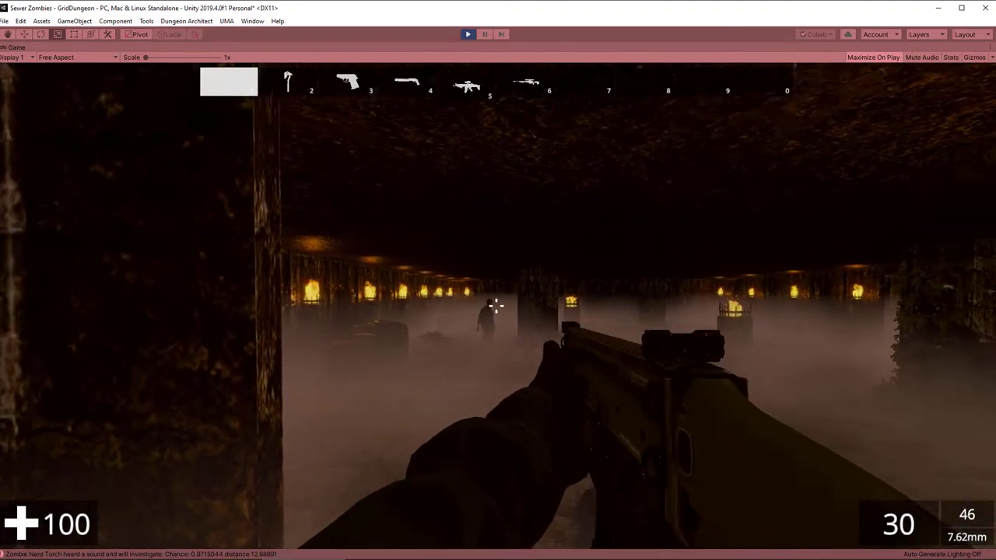
# Playtest the sewer level by approaching the distant zombie, shooting it with the assault rifle and switching to the scoped rifle.
pyautogui.press('w')
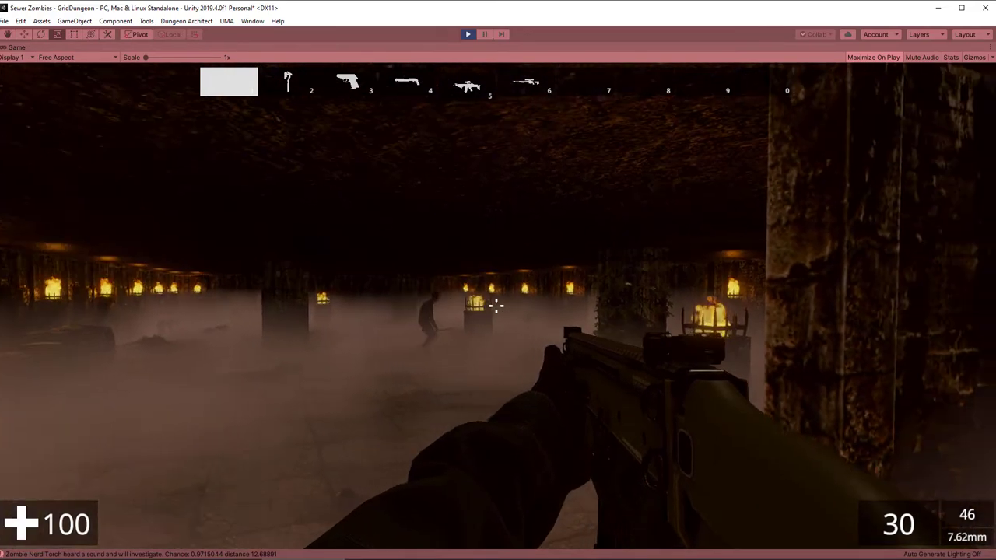
pyautogui.press('w')
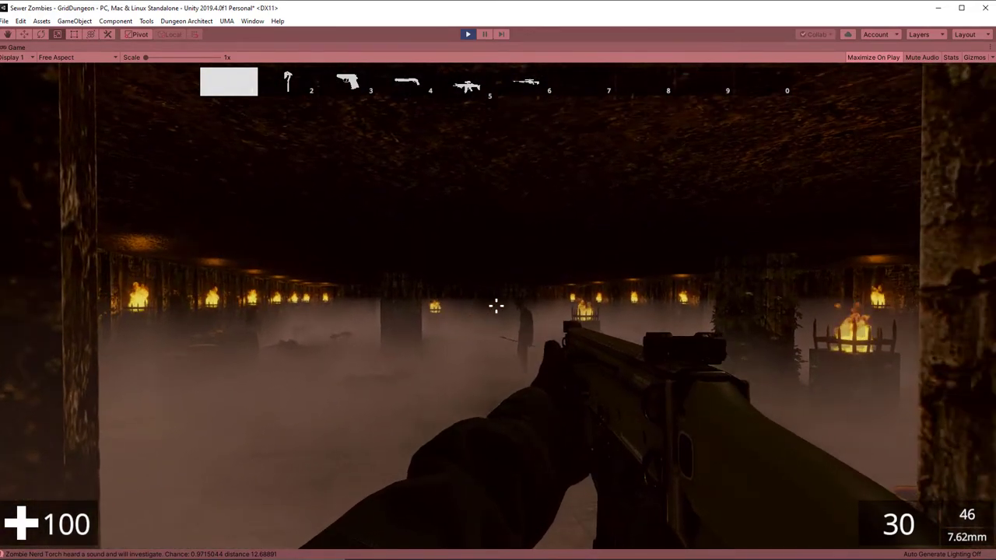
pyautogui.click(496, 306)
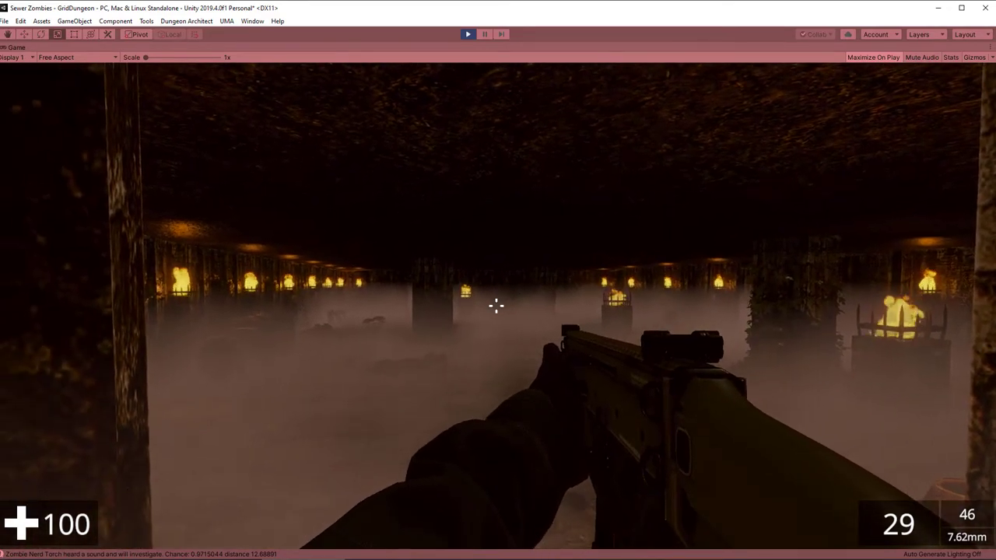
pyautogui.press('6')
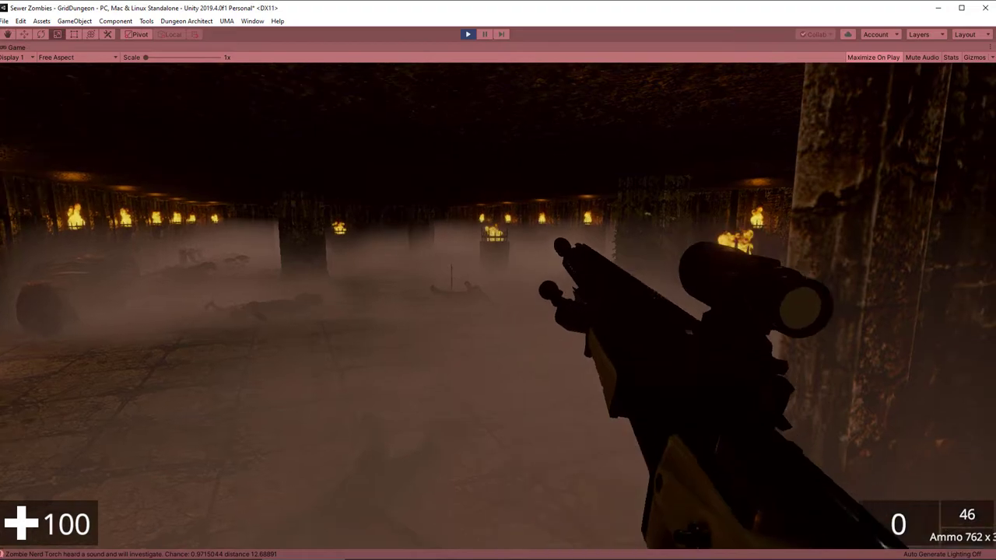
# Try the machete, equip the shotgun, shoot the approaching zombie and advance through the foggy sewer hall.
pyautogui.press('1')
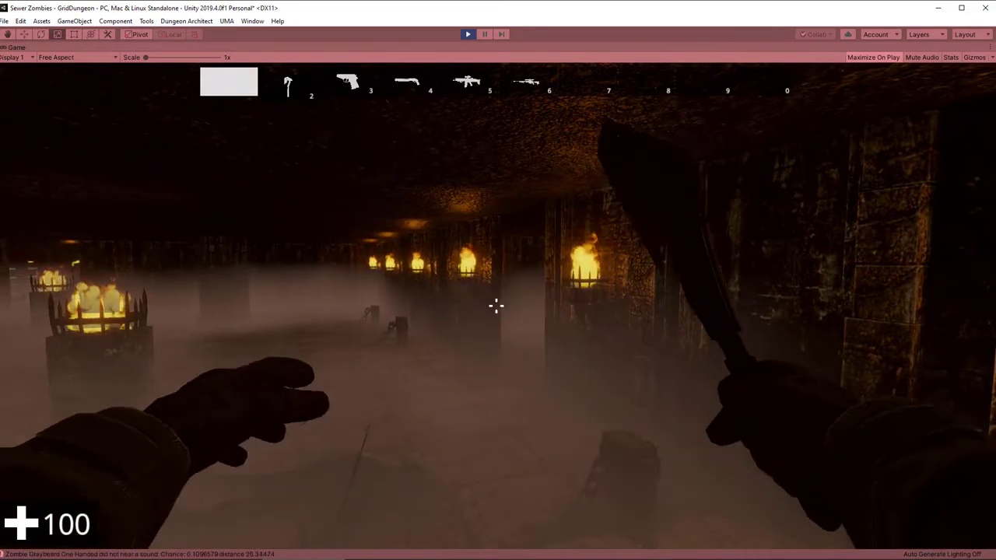
pyautogui.press('4')
pyautogui.click(496, 306)
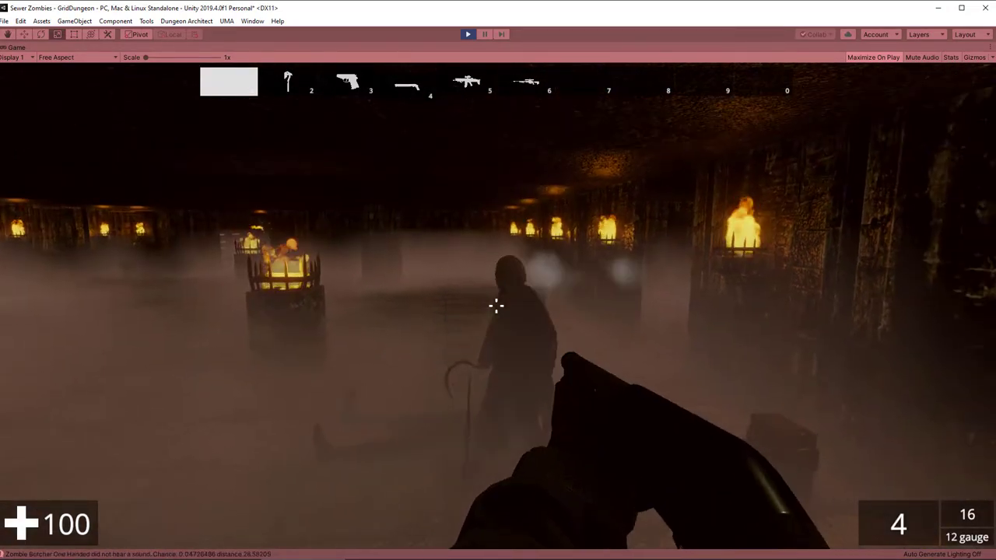
pyautogui.click(496, 306)
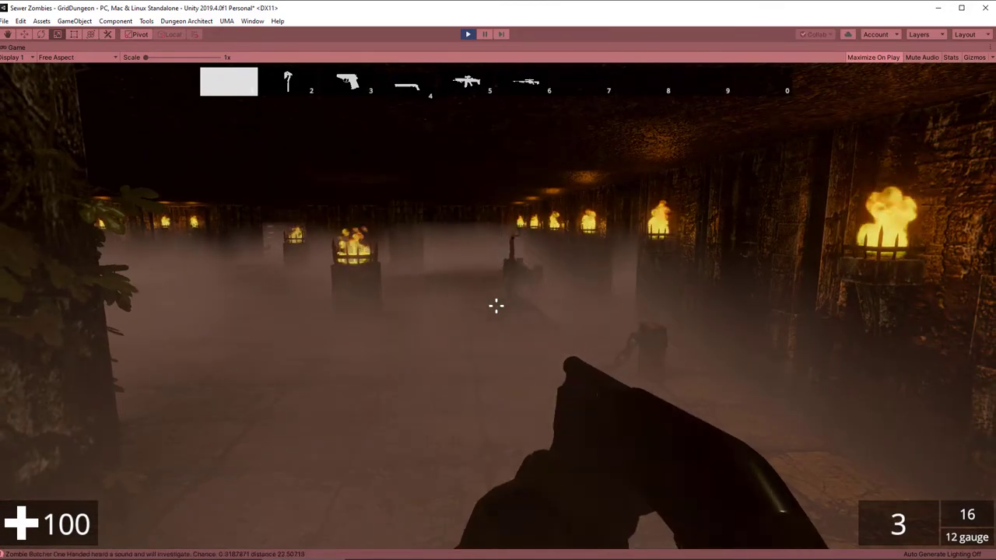
pyautogui.press('w')
pyautogui.press('w')
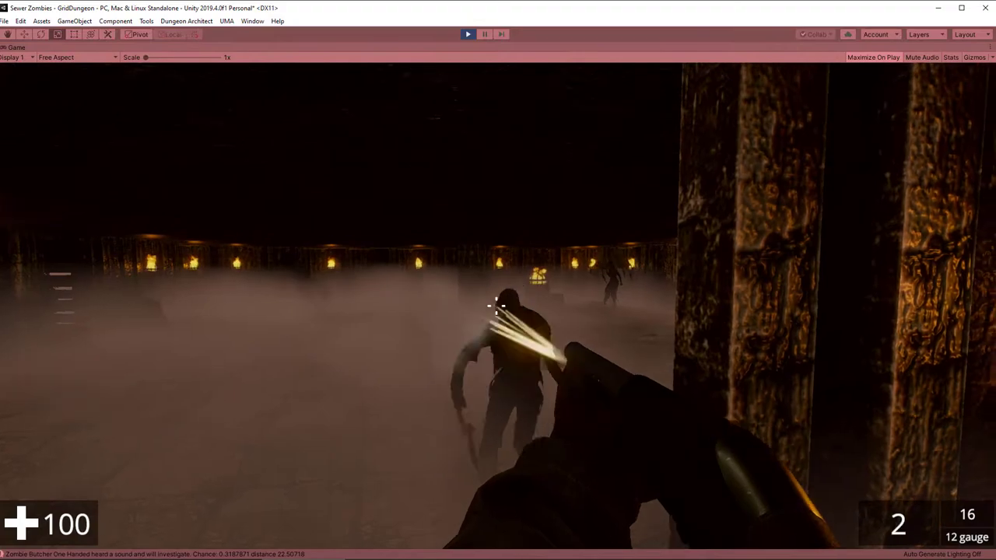
# Retreat from the zombies near the wall torches and keep firing the shotgun at the attackers.
pyautogui.press('a')
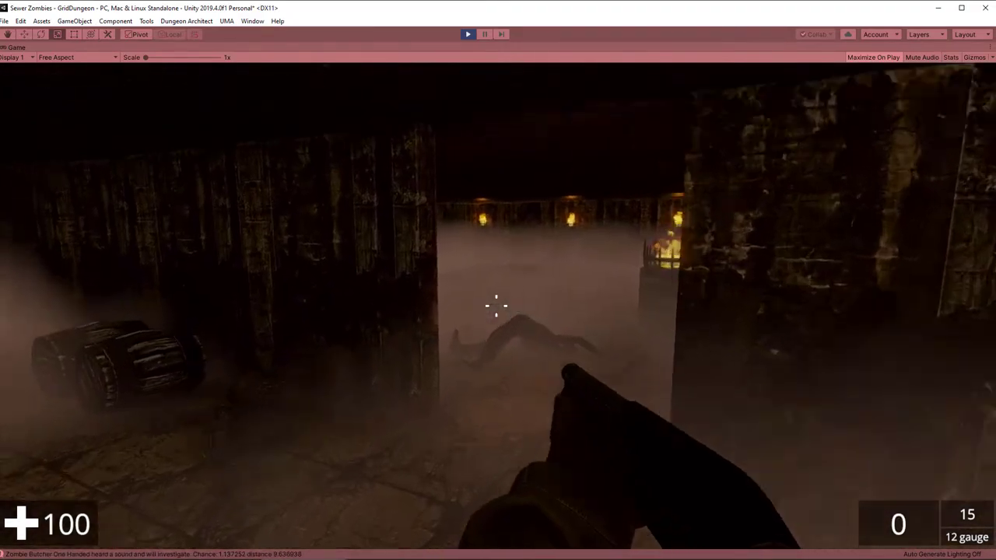
pyautogui.press('s')
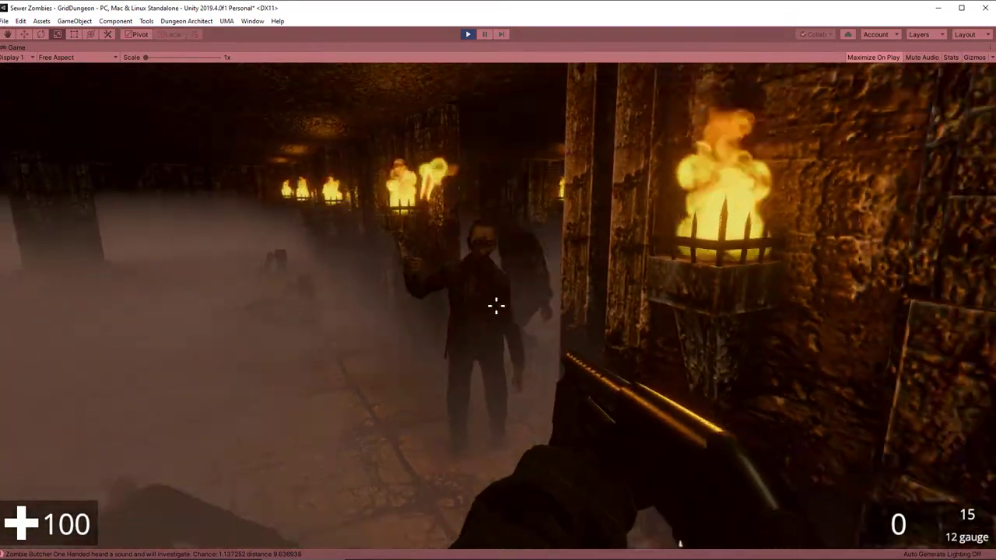
pyautogui.press('3')
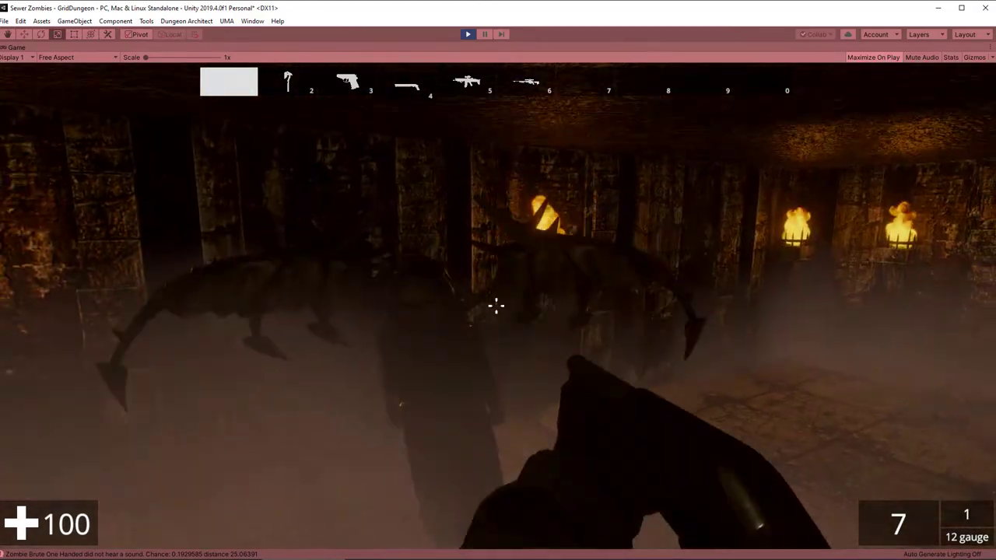
pyautogui.click(497, 306)
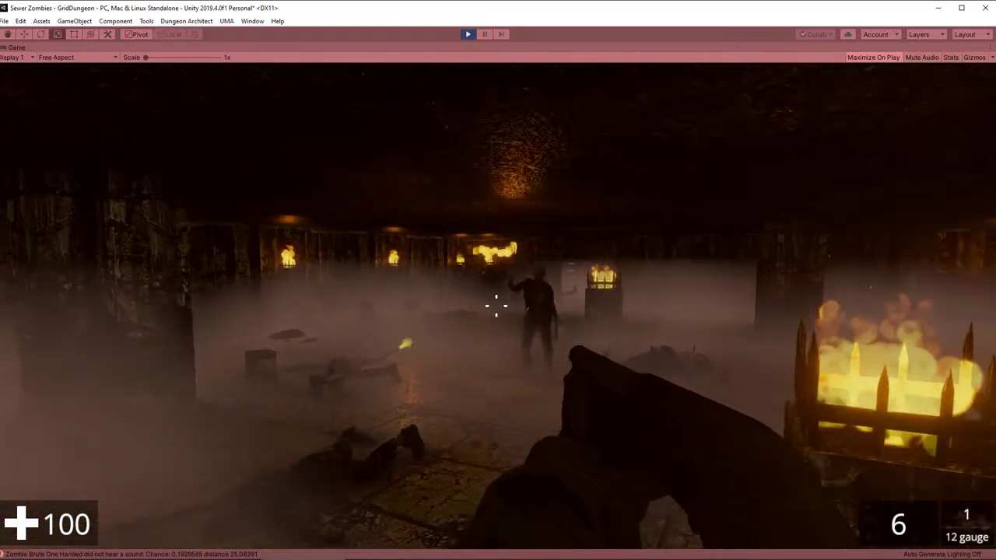
pyautogui.click(496, 306)
pyautogui.click(496, 306)
pyautogui.click(497, 306)
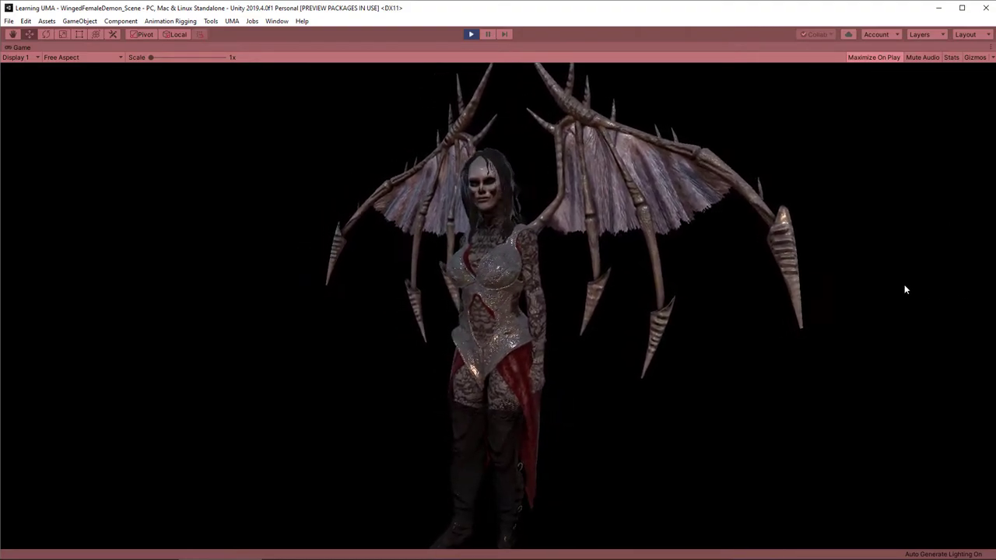
# Set the winged demon's breast cleavage to 0.393 and size to 0.26, chin pronounced to 0.789 and size to 0.341, cheek position and size to 1.
pyautogui.hotkey('shift', 'space')
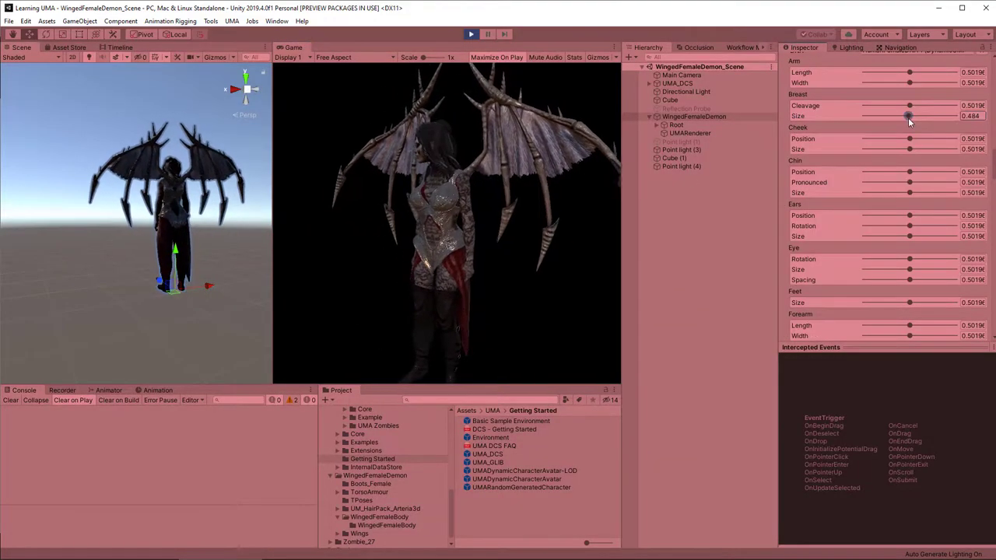
pyautogui.moveTo(908, 116)
pyautogui.mouseDown()
pyautogui.moveTo(888, 115)
pyautogui.moveTo(900, 105)
pyautogui.mouseUp()
pyautogui.moveTo(889, 184)
pyautogui.mouseDown()
pyautogui.moveTo(937, 182)
pyautogui.moveTo(897, 193)
pyautogui.mouseUp()
pyautogui.moveTo(910, 138); pyautogui.dragTo(956, 148)
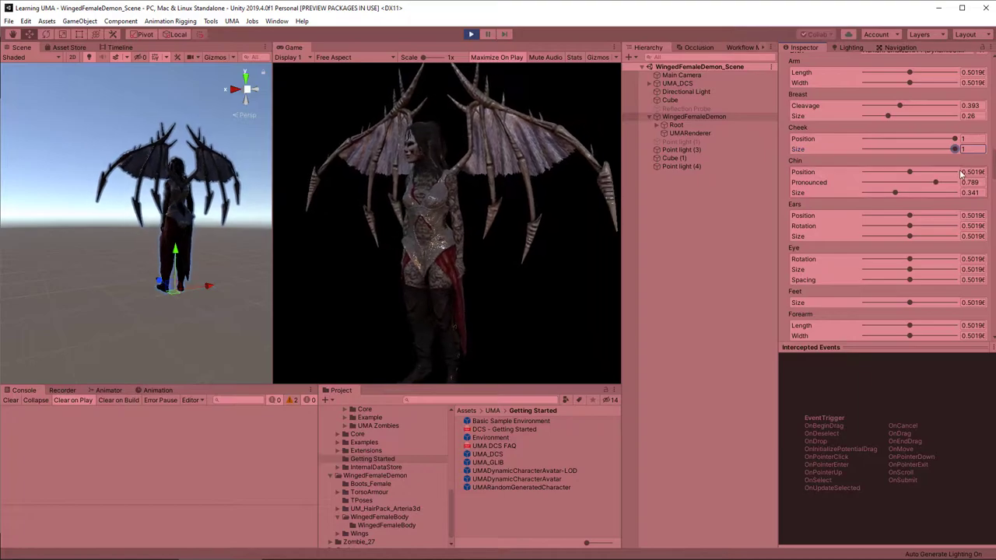
# Set the demon's gluteus size to 0.267, legs size to 0.577, low cheek position to 1 and low cheek pronounced to 0.
pyautogui.scroll(-3, 945, 194)
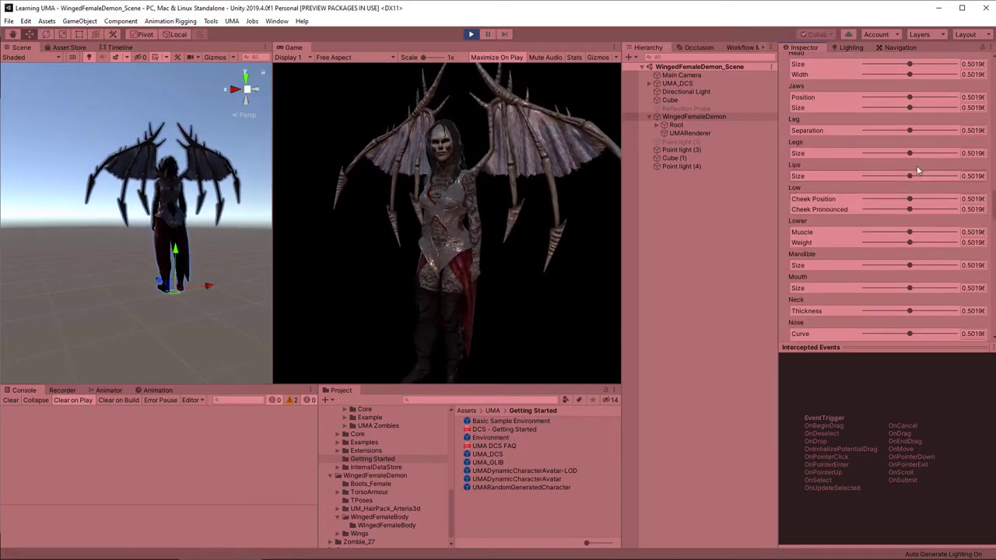
pyautogui.scroll(-3, 887, 145)
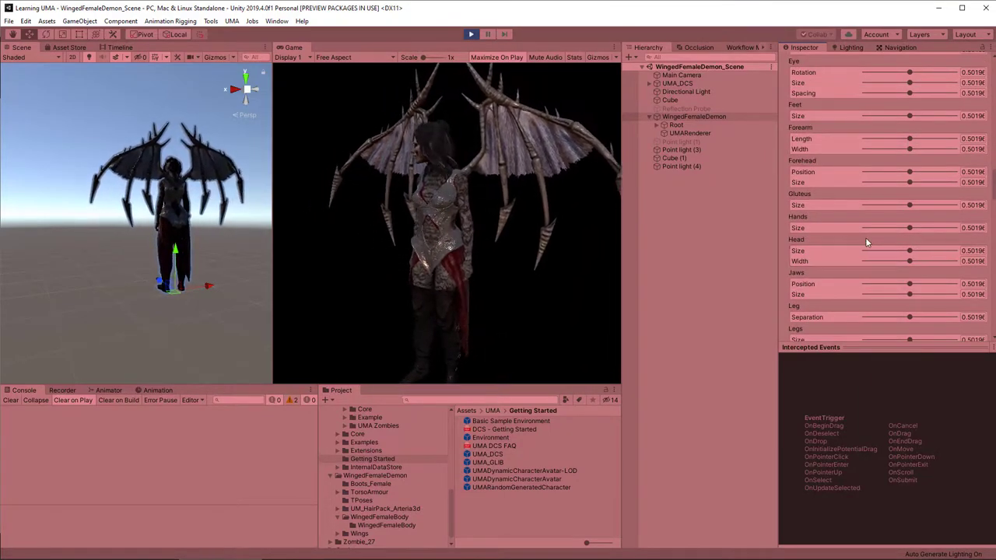
pyautogui.scroll(3, 848, 133)
pyautogui.scroll(-5, 848, 132)
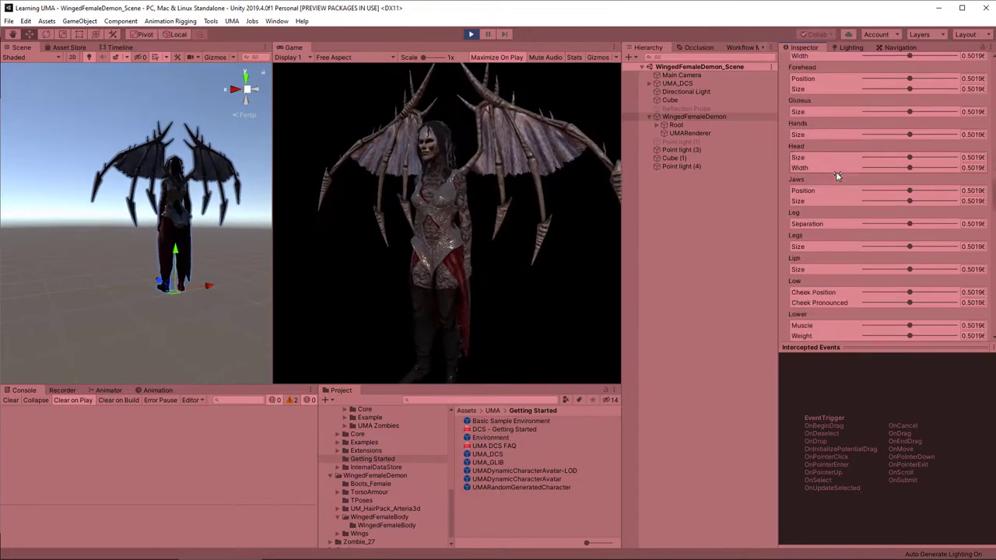
pyautogui.scroll(5, 150, 225)
pyautogui.keyDown('alt'); pyautogui.moveTo(150, 224); pyautogui.dragTo(288, 245); pyautogui.keyUp('alt')
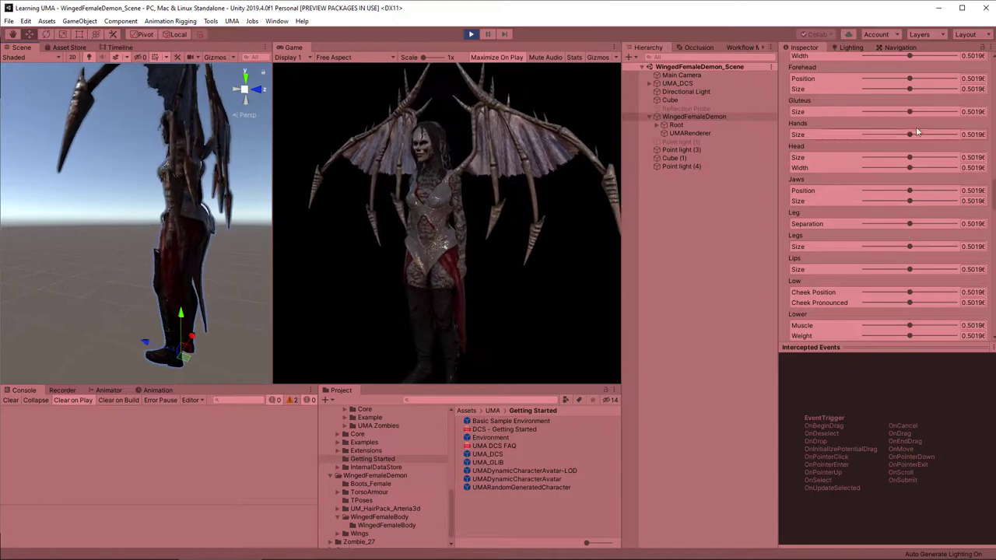
pyautogui.moveTo(910, 111); pyautogui.dragTo(887, 111)
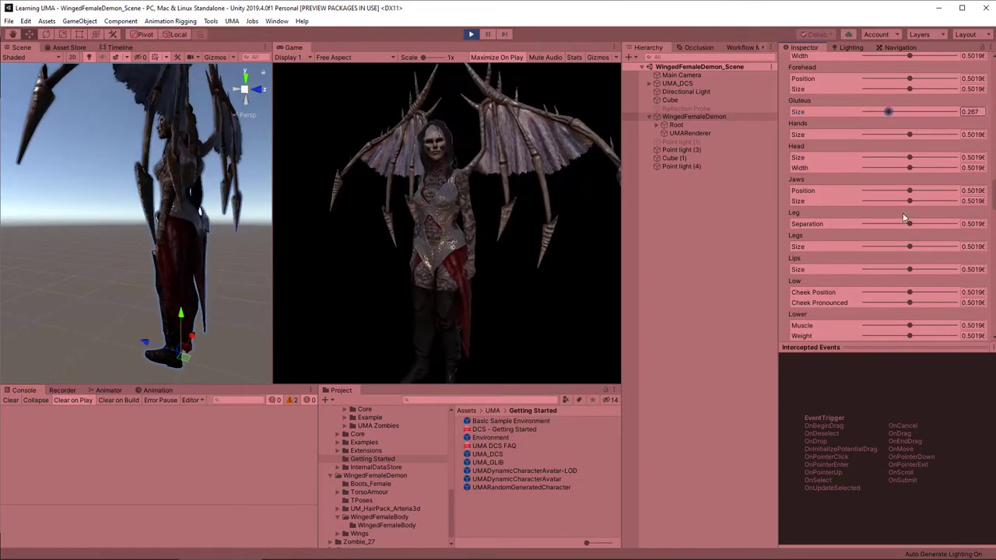
pyautogui.moveTo(909, 247); pyautogui.dragTo(916, 246)
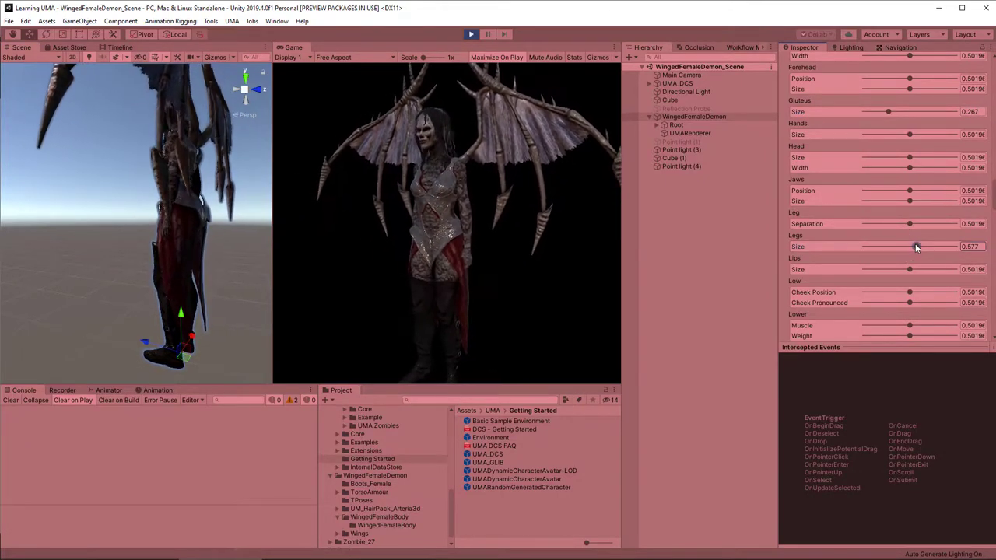
pyautogui.moveTo(910, 292); pyautogui.dragTo(849, 299)
# Set the demon's belly to 0.192, height to 0.617, waist to 0.382, upper muscle to 0.8 and upper weight to 0.33.
pyautogui.scroll(-4, 925, 313)
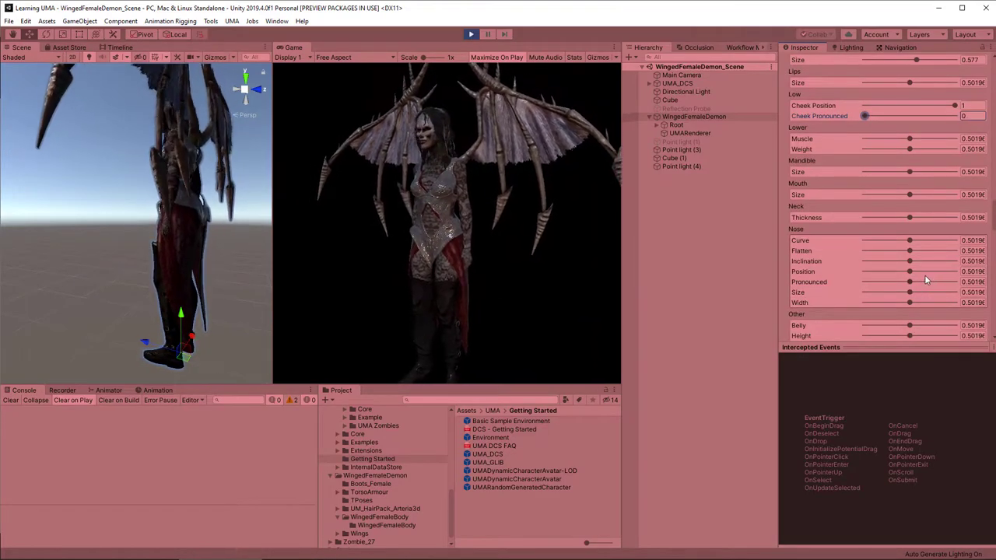
pyautogui.moveTo(911, 233); pyautogui.dragTo(894, 286)
# Shape the demon's nose with curve 1, flatten 0.267, inclination 0.897, position 0.02, pronounced 0.169, size 0.284 and width 0.594.
pyautogui.scroll(3, 882, 242)
pyautogui.moveTo(909, 239); pyautogui.dragTo(950, 241)
pyautogui.moveTo(184, 157); pyautogui.dragTo(550, 234, button='right')
pyautogui.moveTo(951, 240); pyautogui.dragTo(949, 294)
pyautogui.click(946, 261)
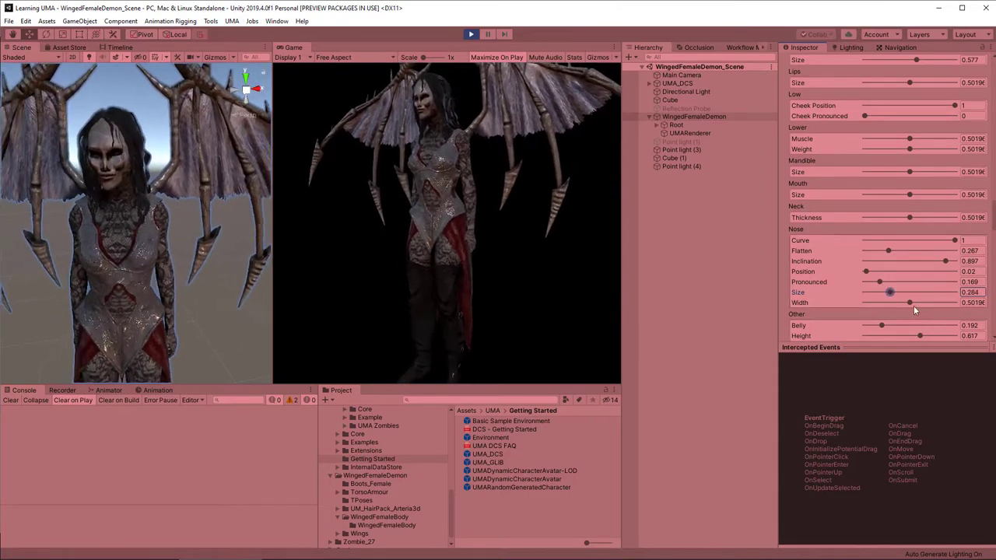
pyautogui.moveTo(910, 303); pyautogui.dragTo(946, 304)
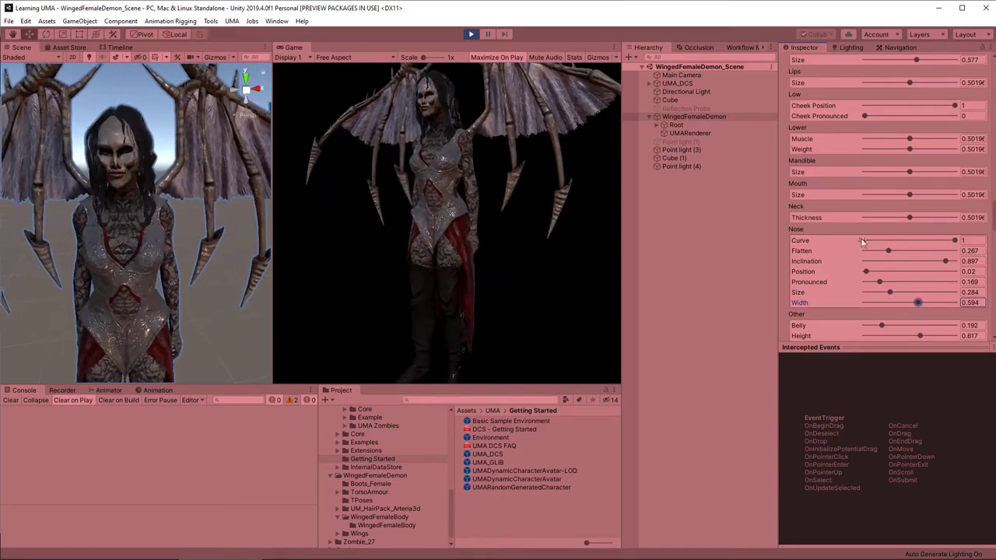
# Set the demon's neck thickness to 0.284, mouth size to 0.794, lips size to 0.479, arm length to 0.548 and arm width to 0.961.
pyautogui.moveTo(909, 217); pyautogui.dragTo(939, 195)
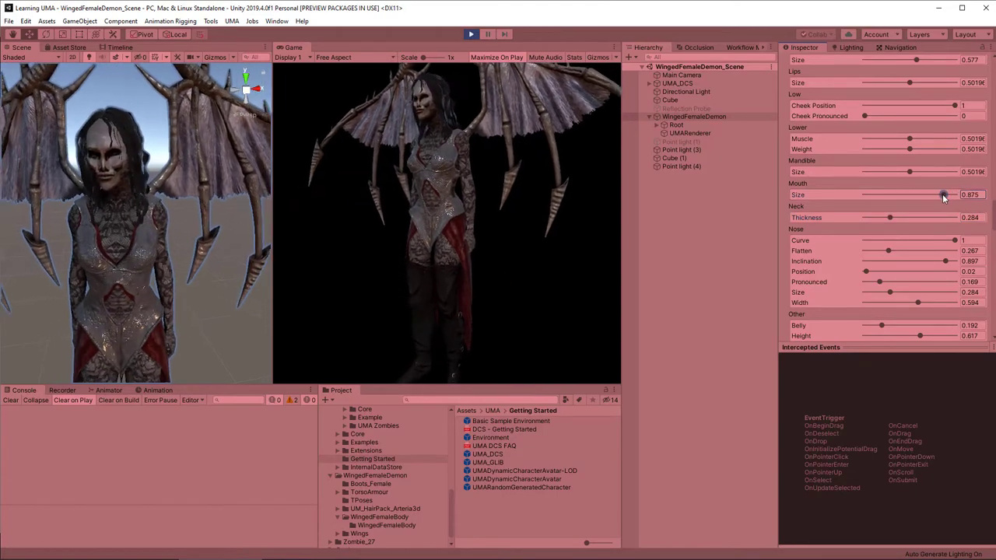
pyautogui.scroll(5, 895, 204)
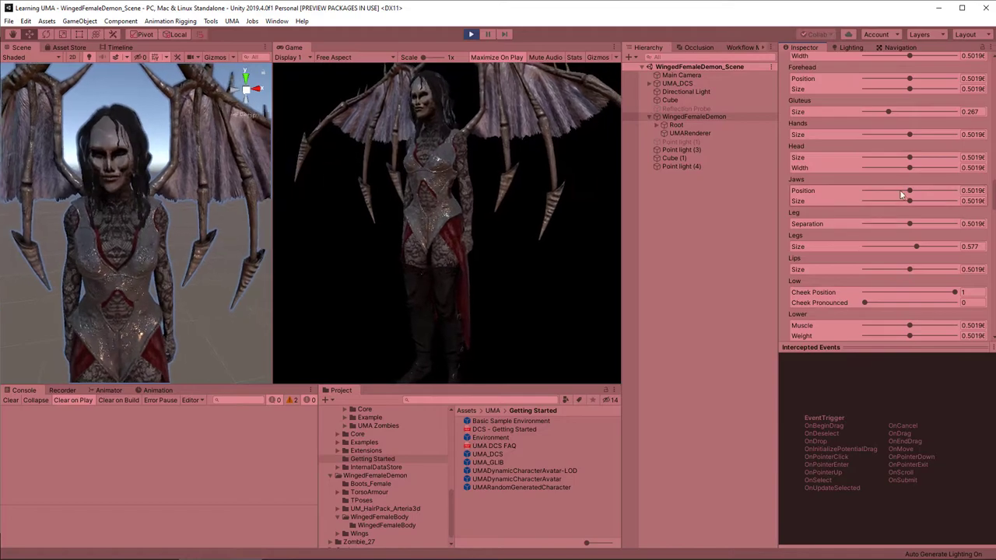
pyautogui.click(910, 270)
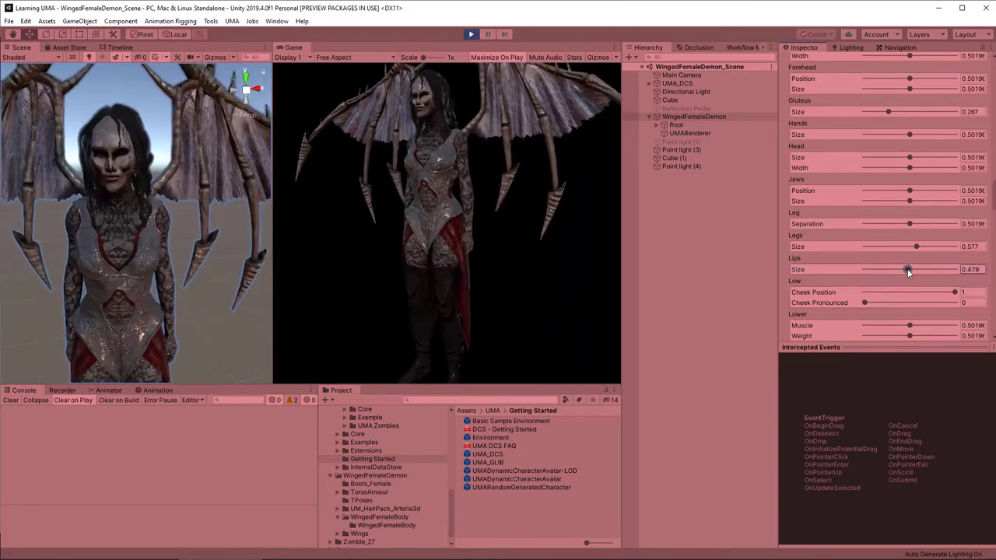
pyautogui.scroll(7, 910, 288)
pyautogui.scroll(3, 908, 273)
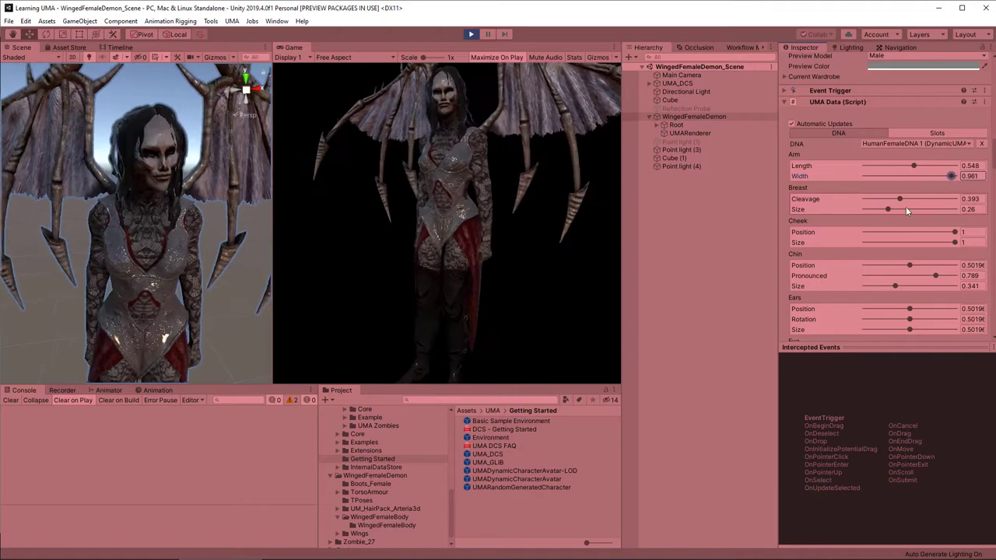
# Save the character to the Resources path CharacterRecipes under the filename Female Winged Demon Mini-Boss.
pyautogui.scroll(-10, 920, 269)
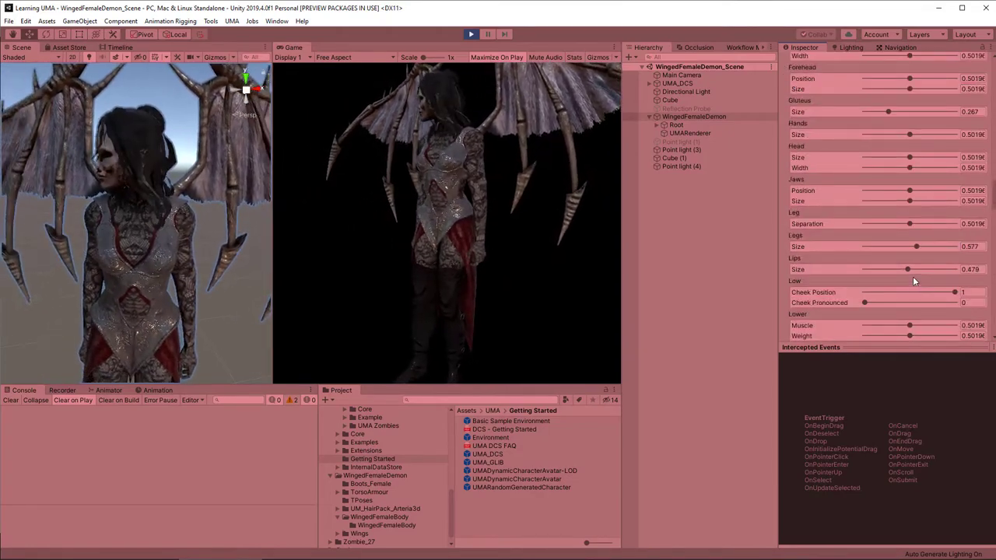
pyautogui.scroll(-9, 914, 280)
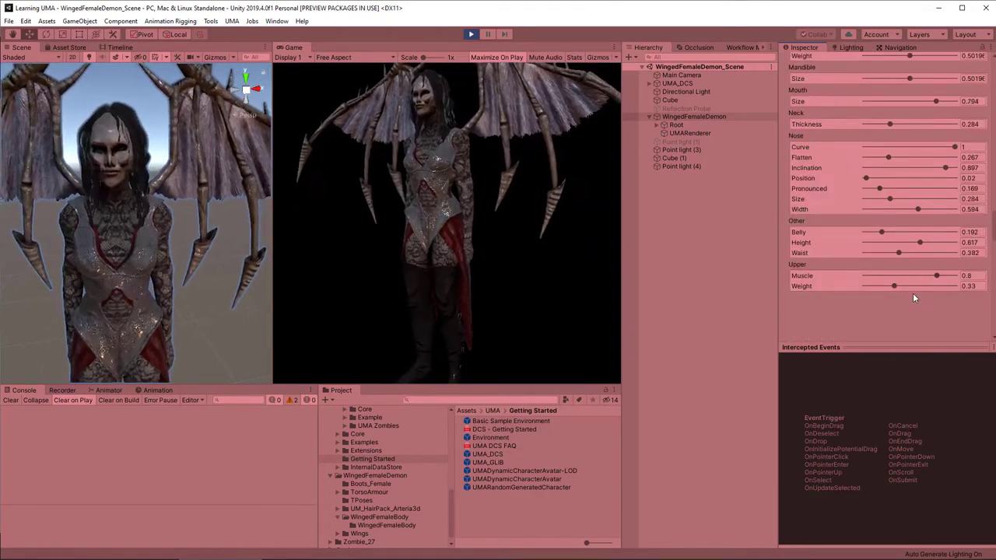
pyautogui.scroll(-10, 907, 281)
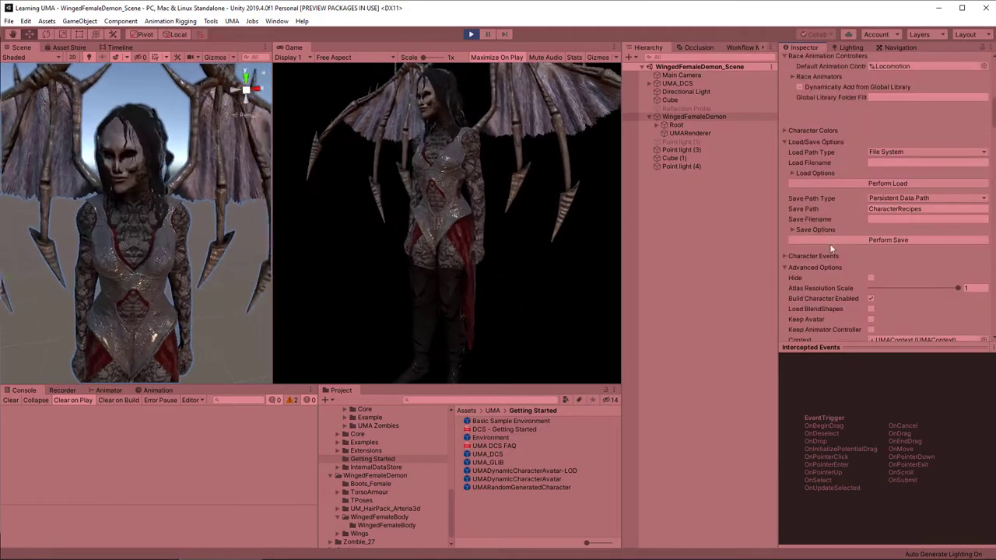
pyautogui.click(918, 198)
pyautogui.click(894, 220)
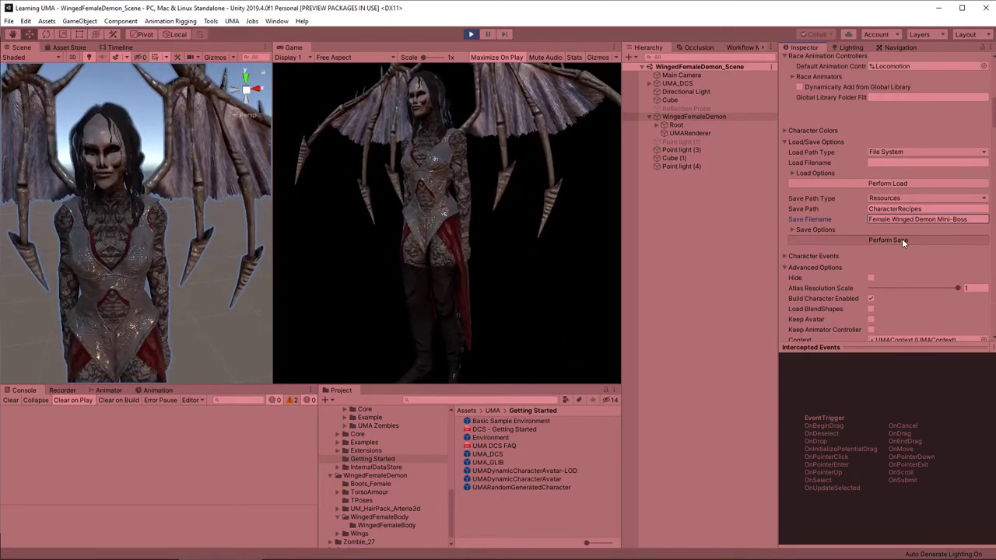
pyautogui.click(901, 240)
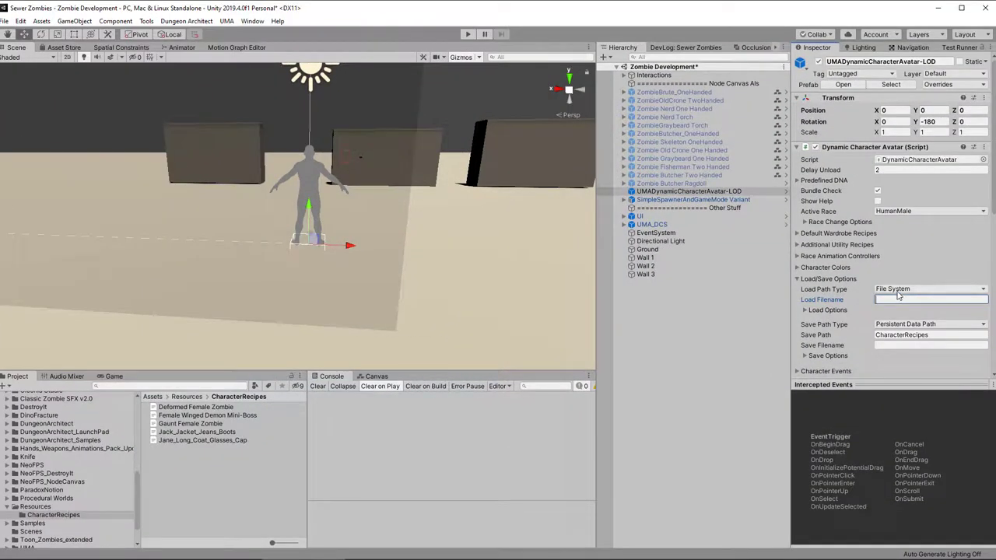
# In the Sewer Zombies project, set the UMADynamicCharacterAvatar-LOD load path type to Resources and the load filename to Female Winged Demon Mini-Boss.
pyautogui.click(898, 295)
pyautogui.click(891, 310)
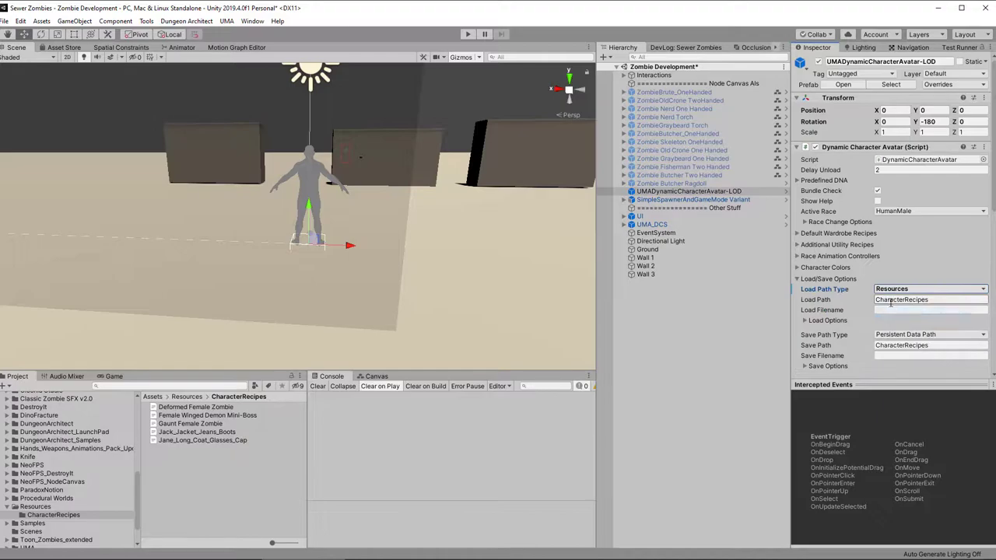
pyautogui.click(878, 309)
pyautogui.write('Female Winged Demon Mini-Boss')
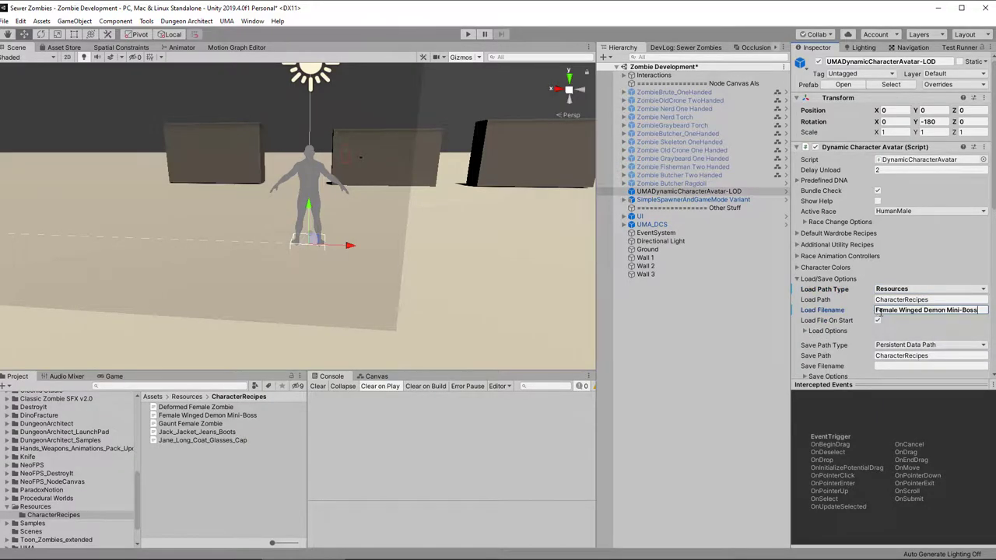
# Play-test the Sewer Zombies scene to check the loaded demon avatar, and stop the test.
pyautogui.click(468, 34)
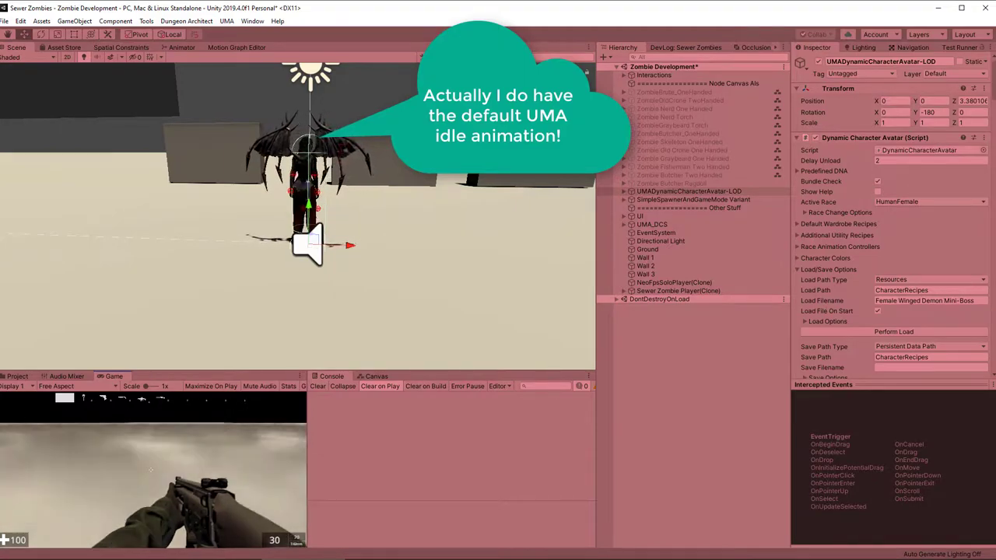
pyautogui.hotkey('ctrl', 'p')
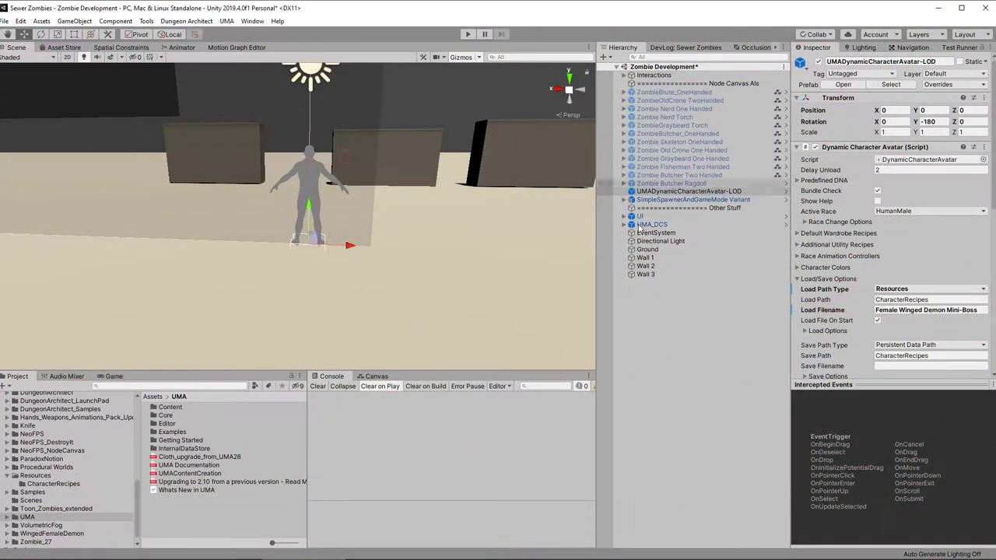
# Generate the bones of UMADynamicCharacterAvatar-LOD with UMA's Bone Builder.
pyautogui.click(796, 147)
pyautogui.click(796, 159)
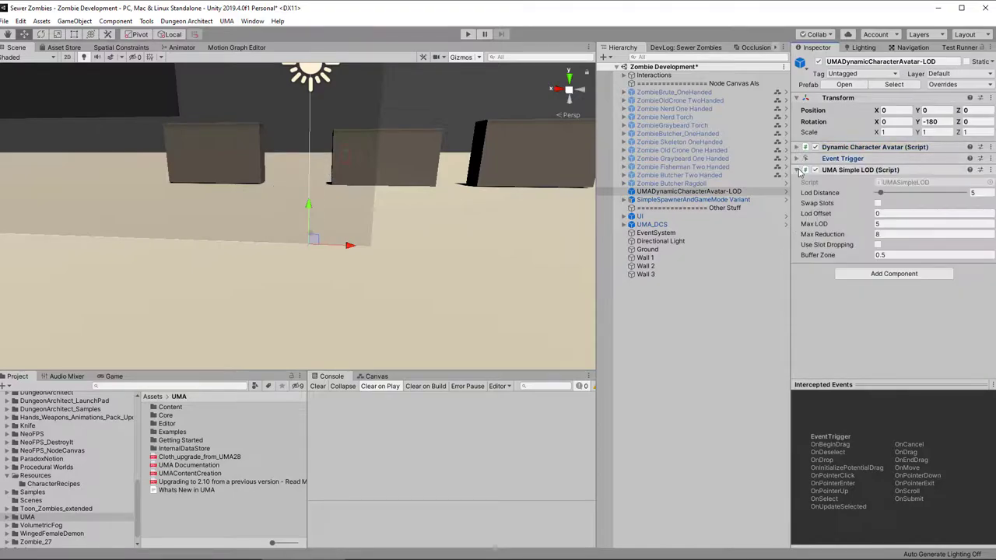
pyautogui.click(796, 170)
pyautogui.click(227, 21)
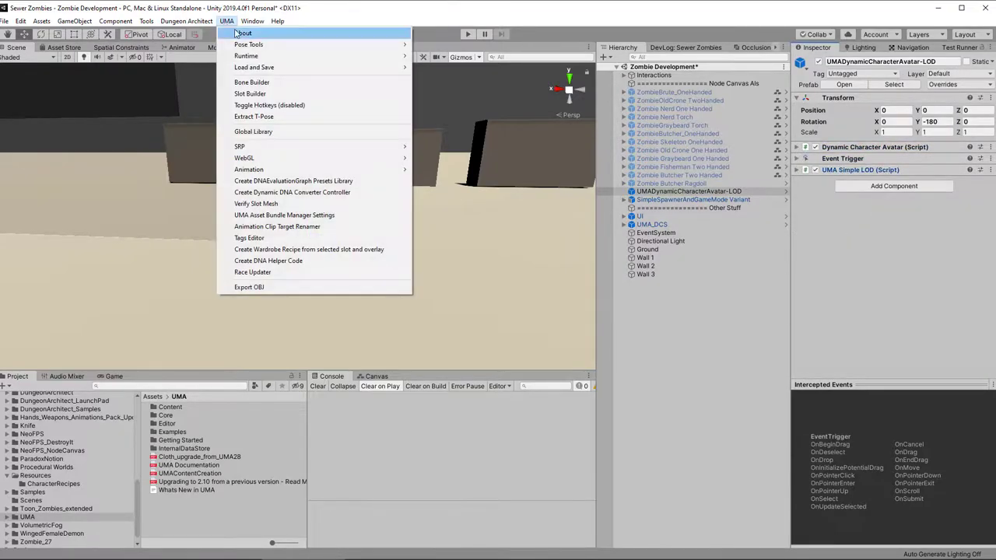
pyautogui.click(252, 83)
pyautogui.click(88, 80)
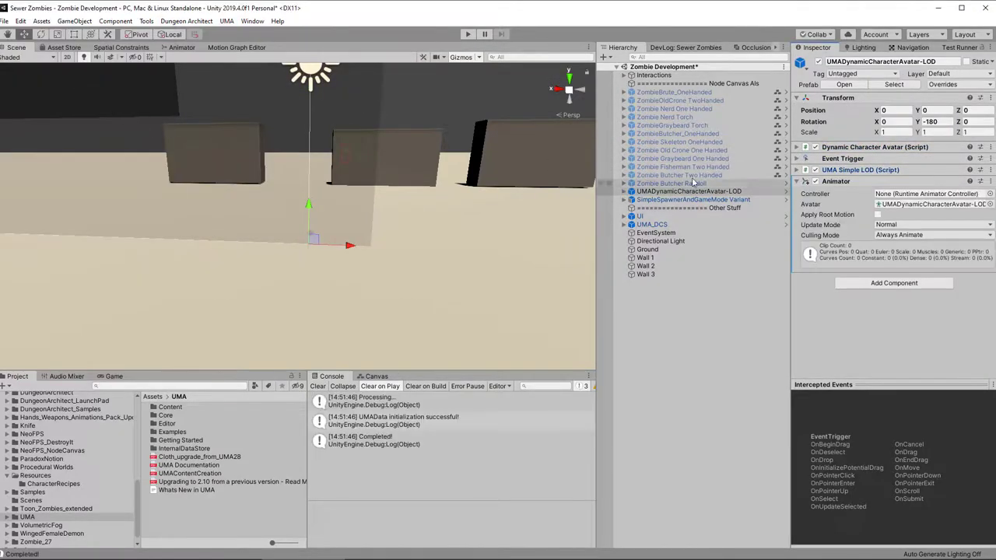
# Rename the UMADynamicCharacterAvatar-LOD object as Female Winged Demon - Mini-Boss.
pyautogui.click(682, 192)
pyautogui.write('Female Winged')
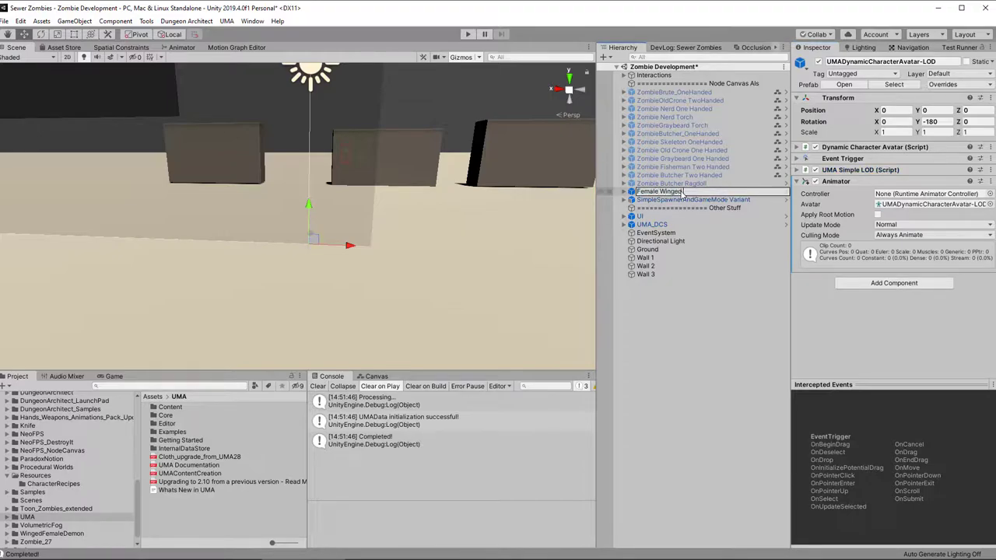
pyautogui.write(' Demon - Mini-Boss')
pyautogui.press('Return')
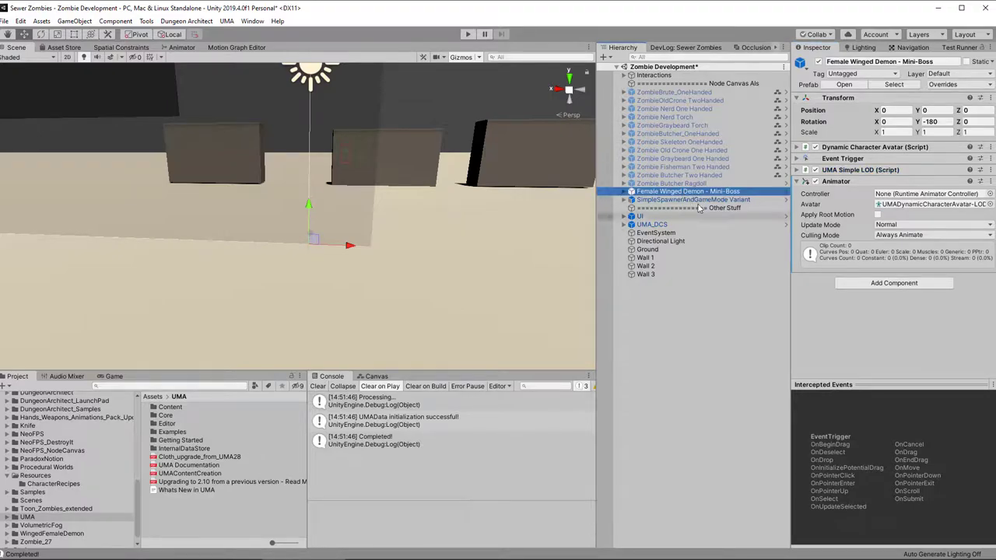
# Show Zombie Butcher Two Handed in a second, locked Inspector beside the demon's, with its Transform and Animator components collapsed.
pyautogui.click(657, 176)
pyautogui.scroll(-14, 874, 228)
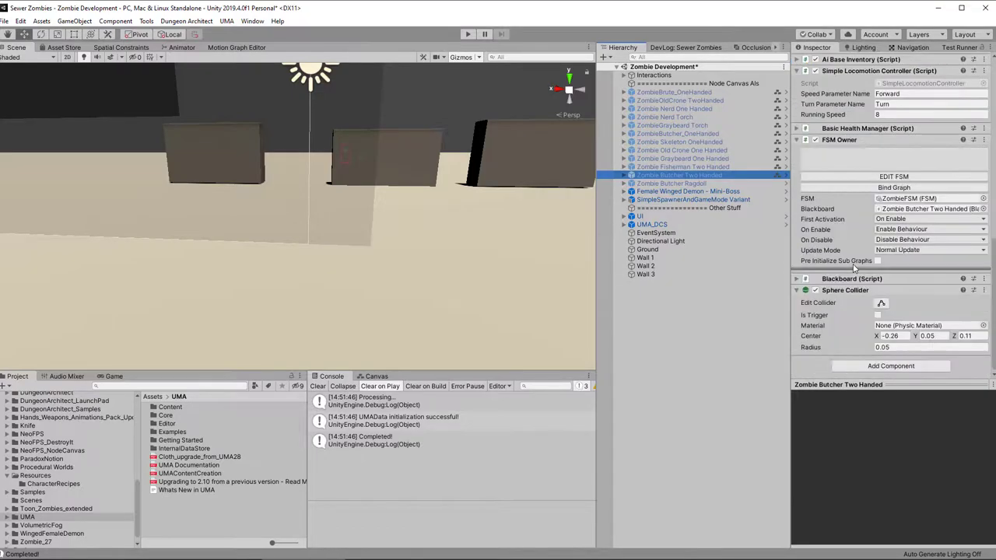
pyautogui.scroll(6, 863, 265)
pyautogui.click(777, 48)
pyautogui.scroll(-2, 776, 50)
pyautogui.click(776, 49)
pyautogui.click(601, 49)
pyautogui.click(603, 49)
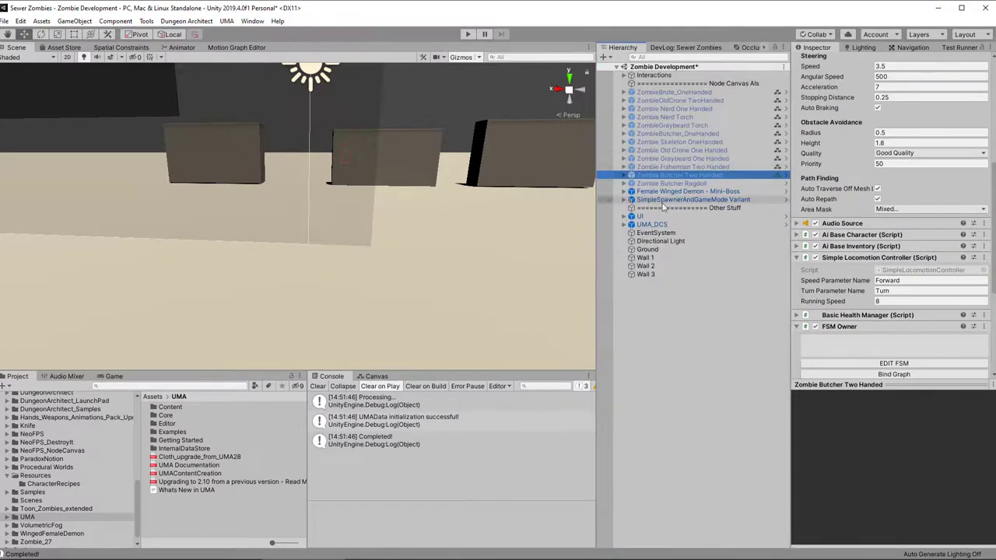
pyautogui.click(665, 192)
pyautogui.click(763, 48)
pyautogui.click(743, 47)
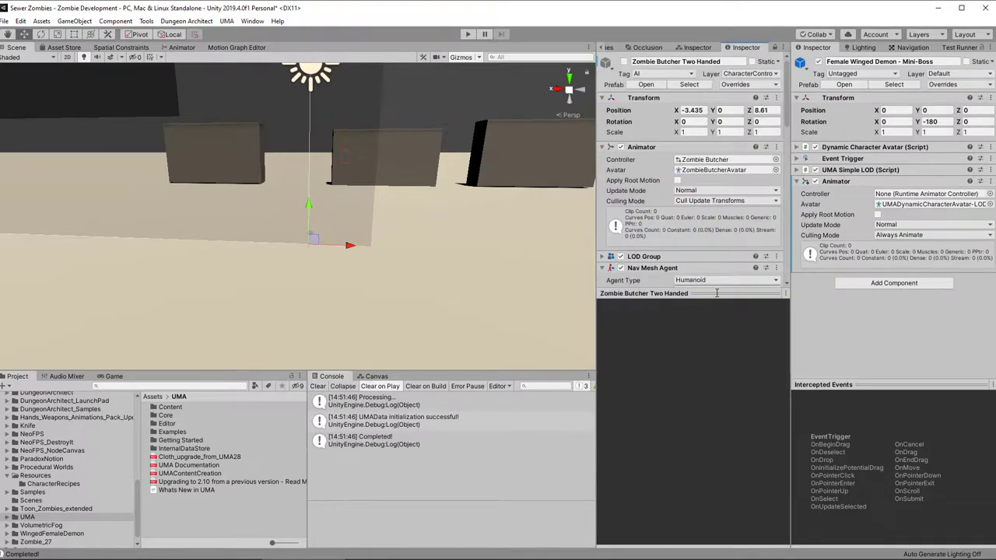
pyautogui.click(717, 293)
pyautogui.click(611, 147)
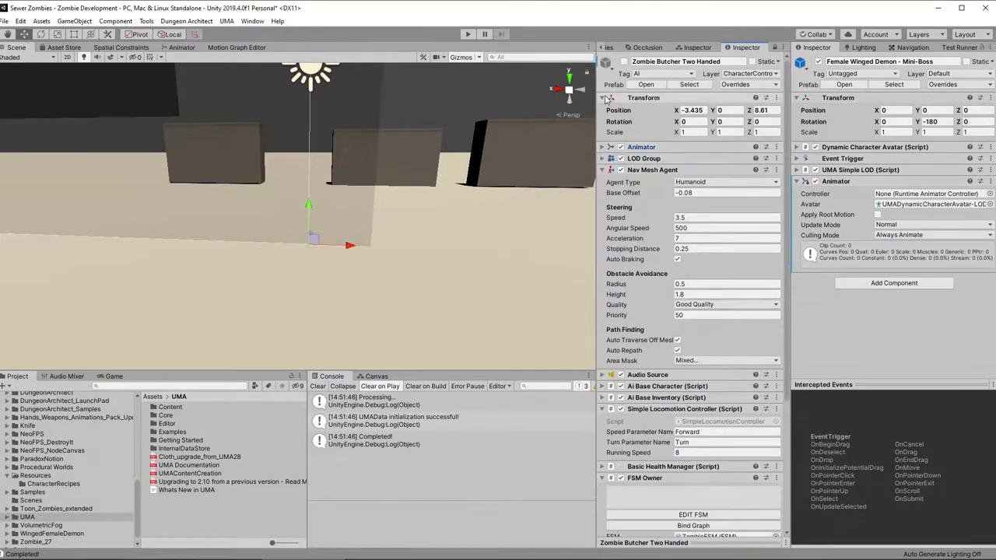
pyautogui.click(614, 97)
# Add a Nav Mesh Agent component to the demon and set its base offset to -0.08.
pyautogui.click(901, 284)
pyautogui.write('navm')
pyautogui.press('Return')
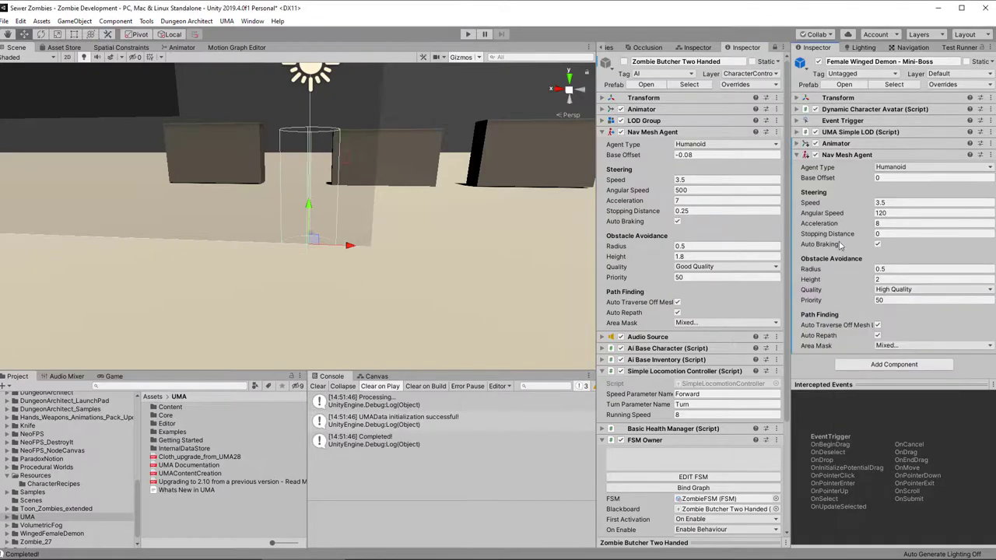
pyautogui.click(871, 183)
pyautogui.write('-0.8')
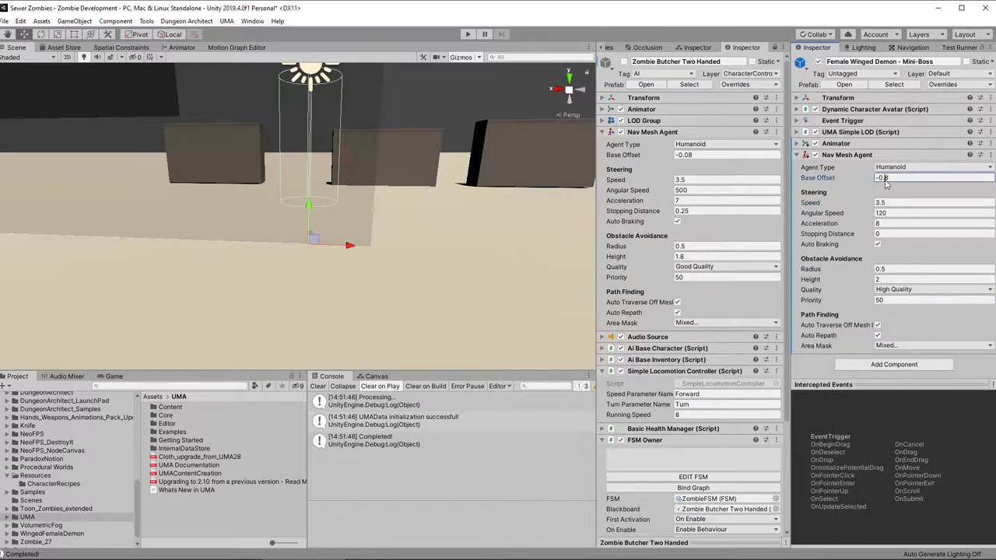
pyautogui.write('-0.0')
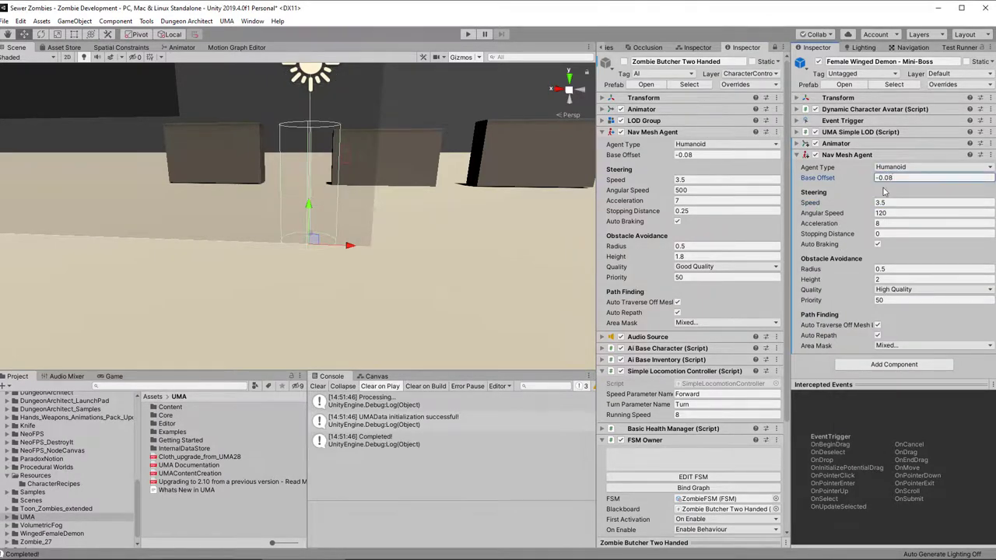
pyautogui.click(905, 204)
pyautogui.click(847, 154)
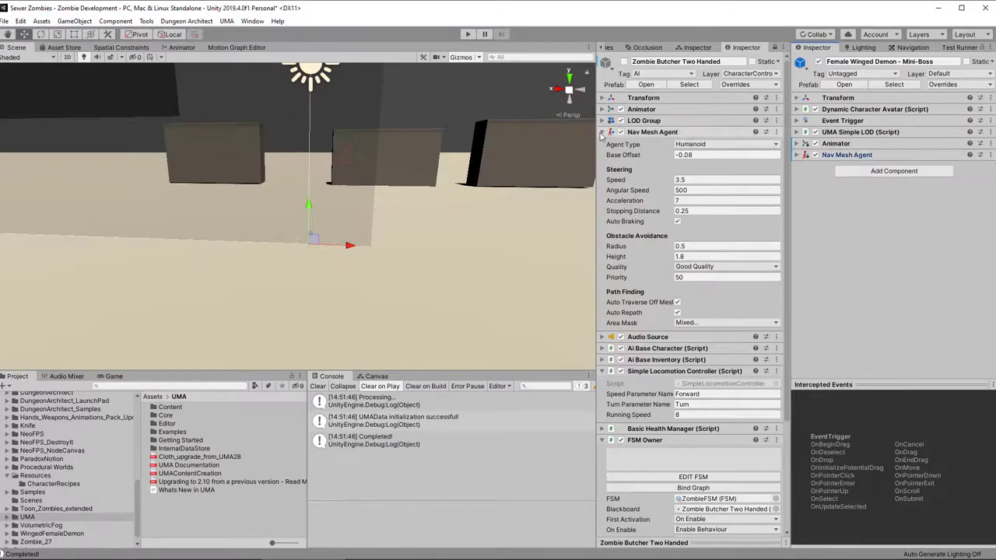
# Add an Audio Source component to the Female Winged Demon - Mini-Boss.
pyautogui.click(851, 170)
pyautogui.write('audio')
pyautogui.press('Down')
pyautogui.press('Down')
pyautogui.press('Down')
pyautogui.press('Down')
pyautogui.press('Down')
pyautogui.press('Down')
pyautogui.press('Down')
pyautogui.press('Down')
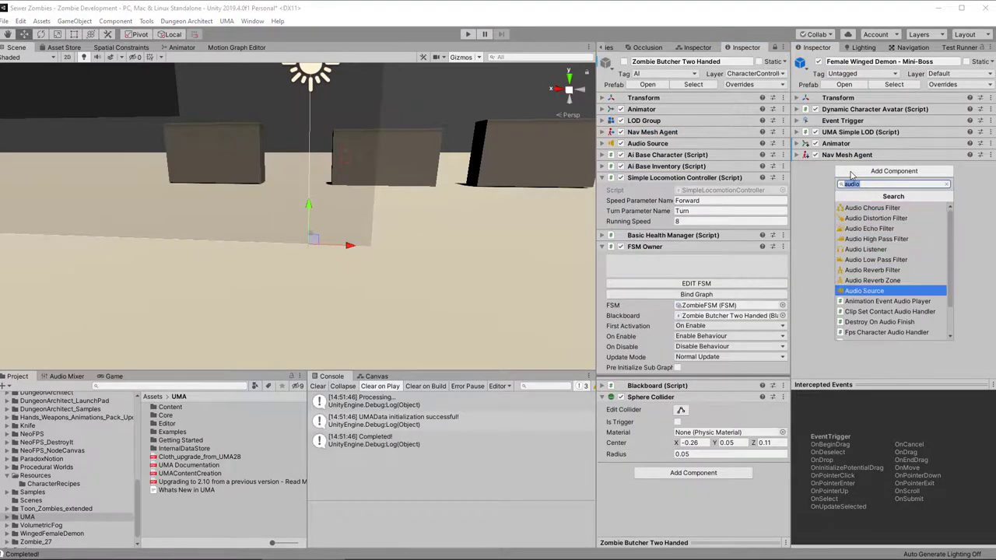
pyautogui.press('Return')
# Add an Ai Base Character component to the demon with walking speed 3, running speed 8, seek distance 15 and seek duration 3.
pyautogui.click(856, 184)
pyautogui.write('aib')
pyautogui.press('Return')
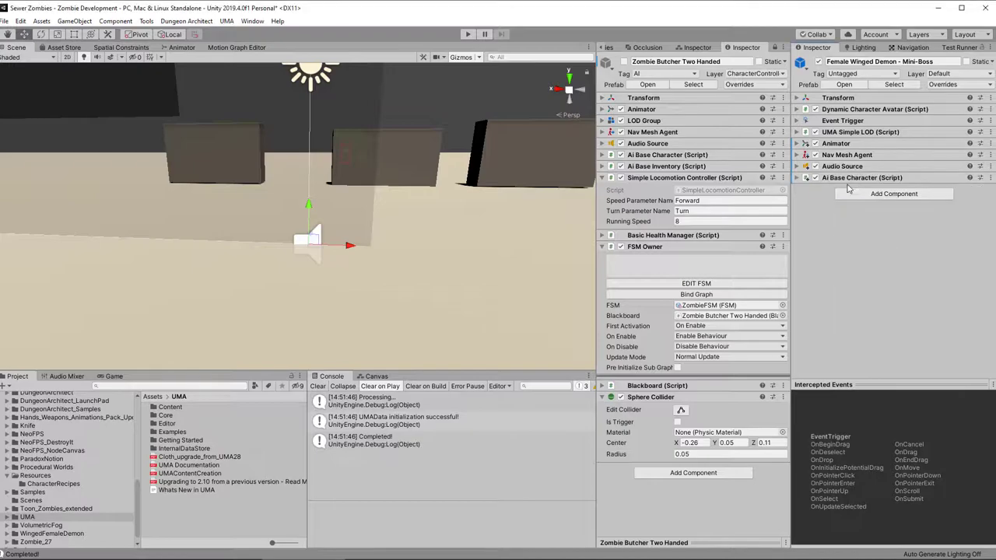
pyautogui.click(831, 179)
pyautogui.press('BackSpace')
pyautogui.write('3')
pyautogui.press('Tab')
pyautogui.write('8')
pyautogui.press('Tab')
pyautogui.click(972, 260)
pyautogui.click(905, 316)
pyautogui.write('15')
pyautogui.press('Tab')
pyautogui.write('3')
pyautogui.press('Tab')
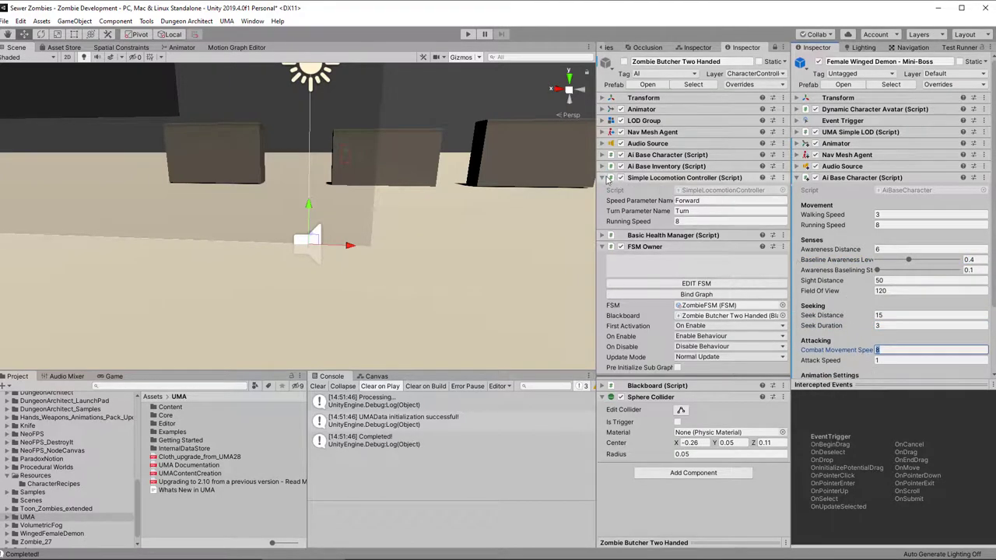
pyautogui.click(796, 179)
# Add a Simple Locomotion Controller component to the demon and collapse it.
pyautogui.click(884, 194)
pyautogui.write('simple loc')
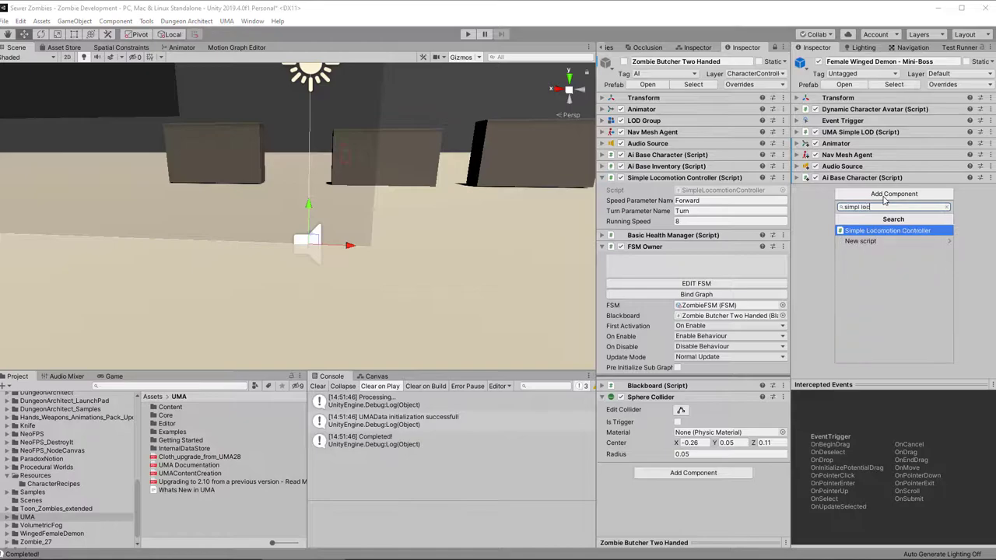
pyautogui.press('Return')
pyautogui.click(799, 189)
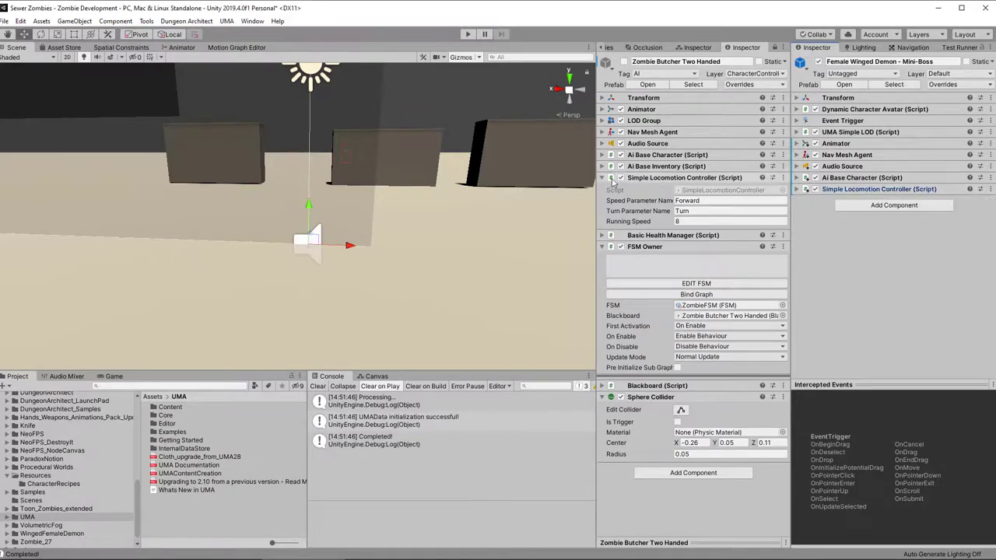
# Add a Basic Health Manager component to the demon and set its health to 450.
pyautogui.click(894, 204)
pyautogui.write('basic')
pyautogui.click(876, 262)
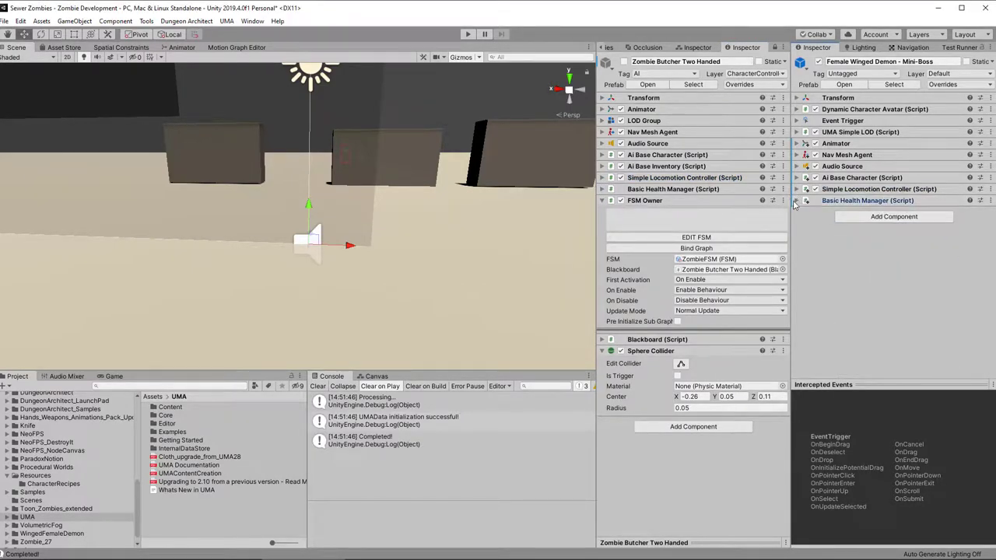
pyautogui.click(903, 200)
pyautogui.click(914, 224)
pyautogui.write('400')
pyautogui.press('BackSpace')
pyautogui.press('BackSpace')
pyautogui.write('50')
pyautogui.press('Tab')
pyautogui.click(903, 200)
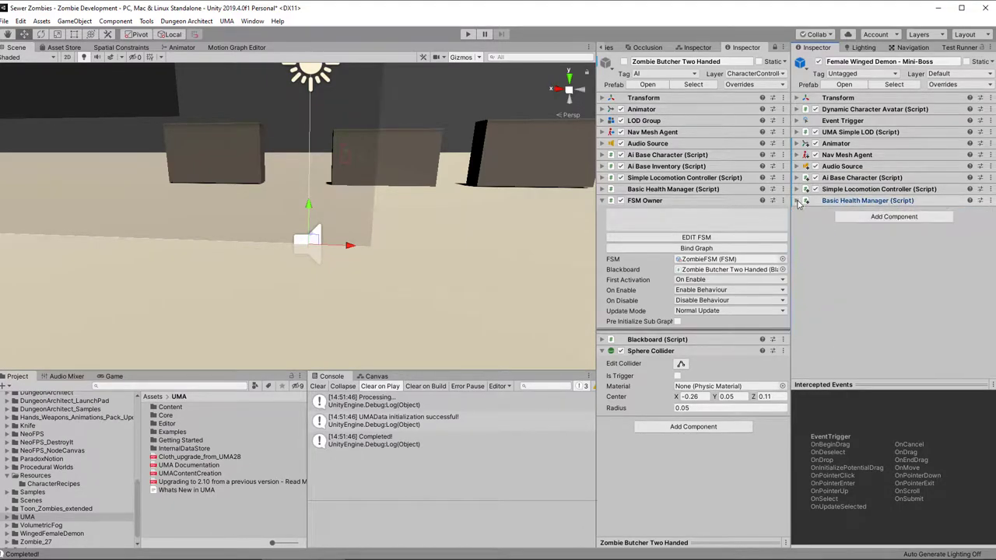
# Copy the Sphere Collider of Zombie Butcher Two Handed onto the demon as a new component.
pyautogui.click(871, 222)
pyautogui.press('Escape')
pyautogui.click(783, 351)
pyautogui.click(833, 411)
pyautogui.click(990, 201)
pyautogui.click(992, 272)
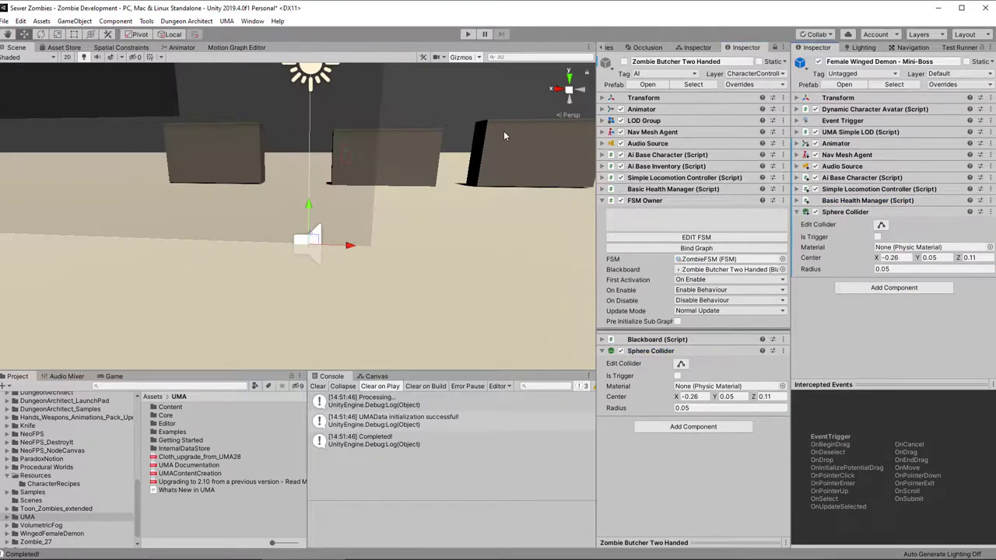
# Review the demon's Ai Base Character settings and play-test the scene with the newly added components.
pyautogui.click(797, 179)
pyautogui.scroll(-8, 852, 311)
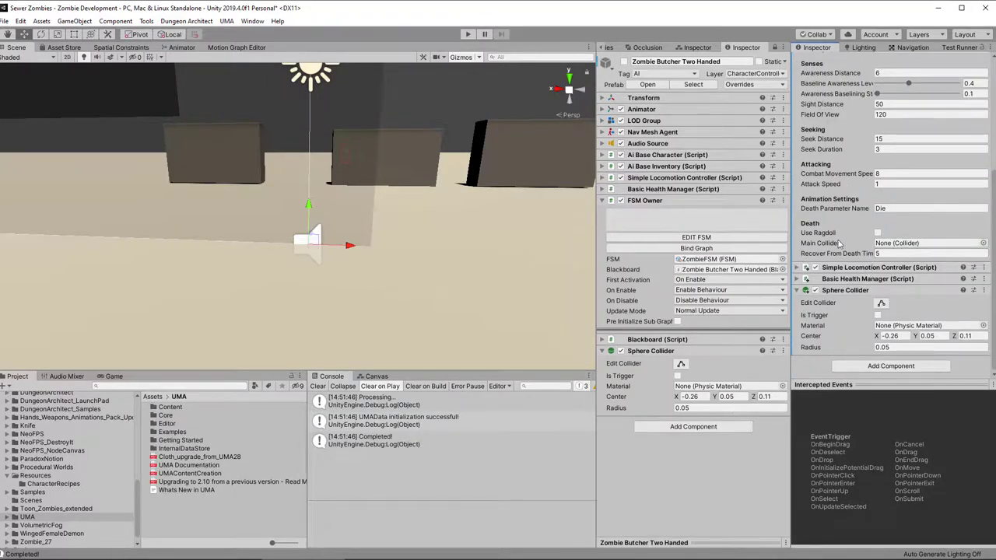
pyautogui.click(468, 33)
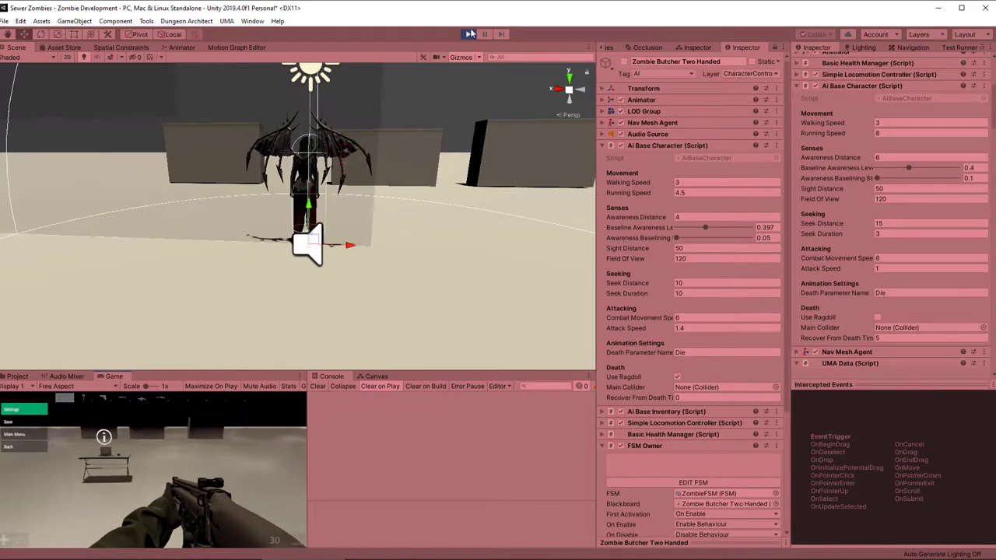
pyautogui.click(468, 33)
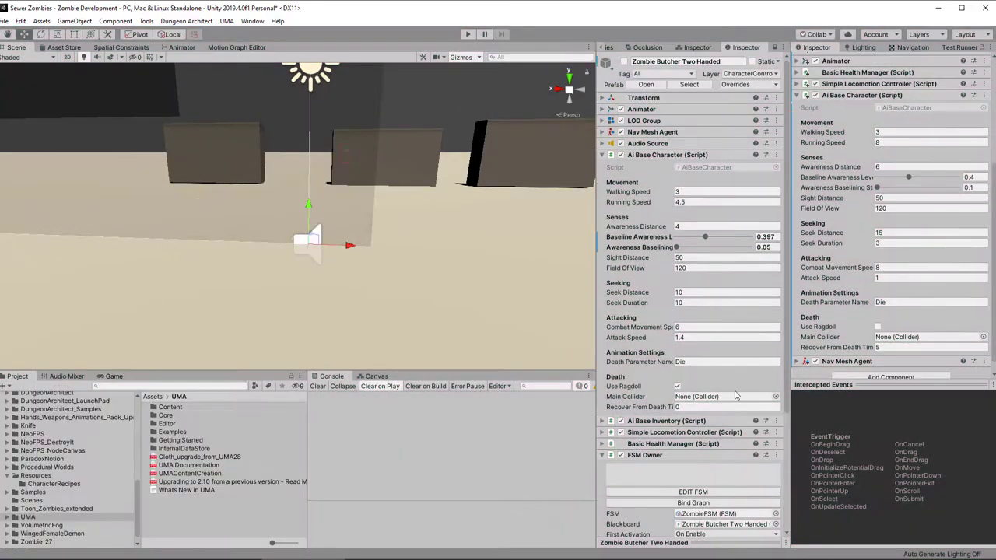
# Copy the FSM Owner of Zombie Butcher Two Handed, using ZombieFSM, onto the demon as a new component.
pyautogui.click(776, 455)
pyautogui.click(809, 402)
pyautogui.click(983, 350)
pyautogui.click(990, 422)
pyautogui.scroll(-4, 817, 274)
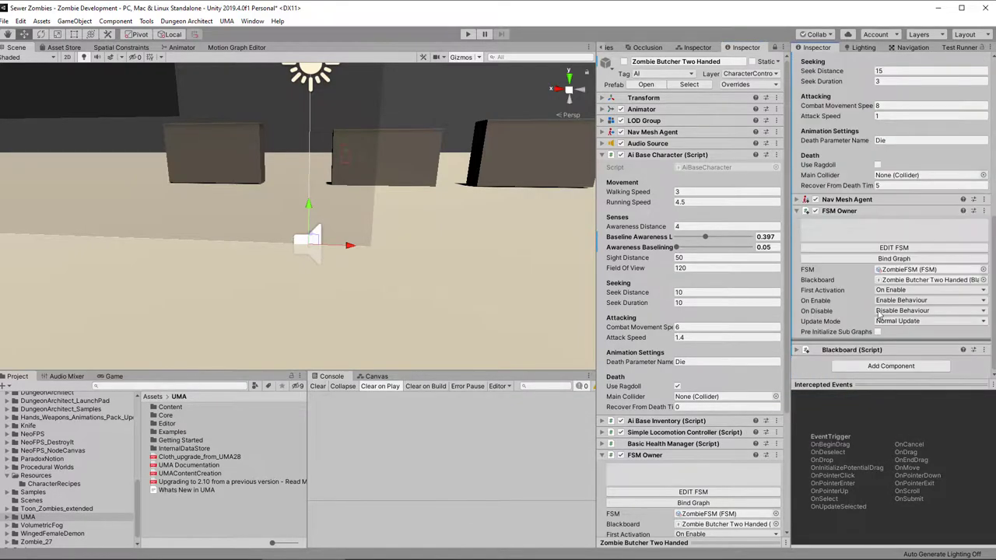
# Play-test the scene to check how the demon behaves with its FSM Owner, and stop the test.
pyautogui.click(468, 33)
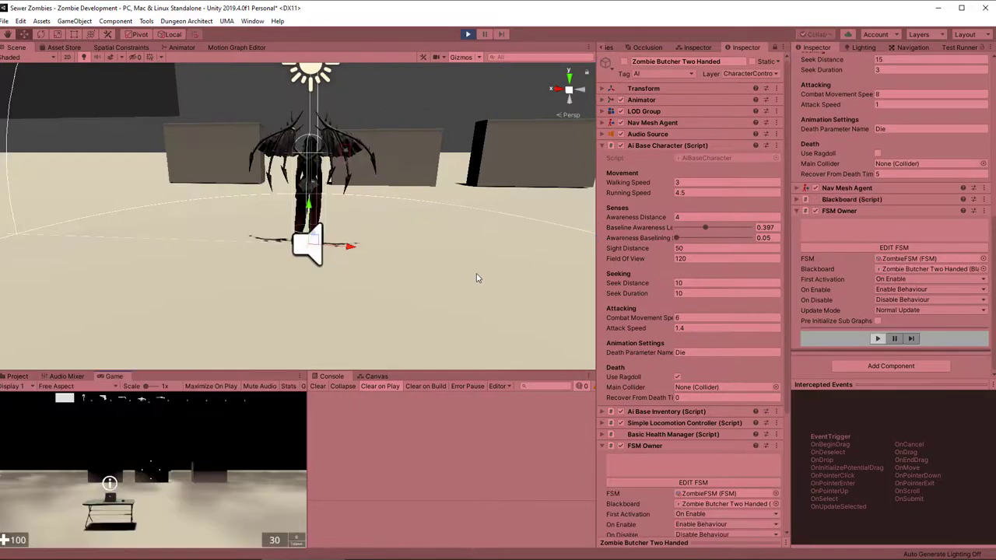
pyautogui.click(467, 34)
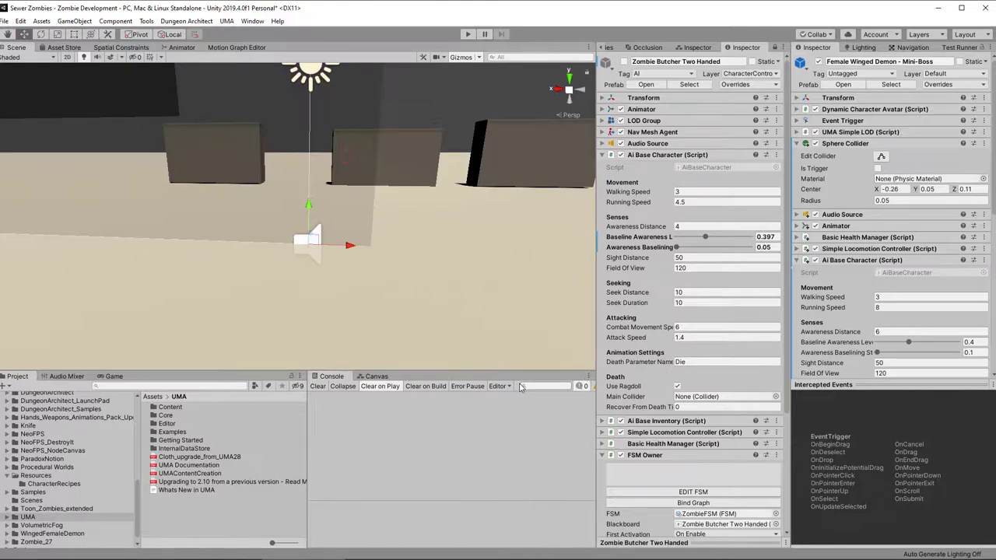
# Open the Locomotion controller referenced in the demon's Race Animation Controllers to examine its animation states.
pyautogui.scroll(-11, 904, 278)
pyautogui.click(848, 200)
pyautogui.scroll(11, 847, 162)
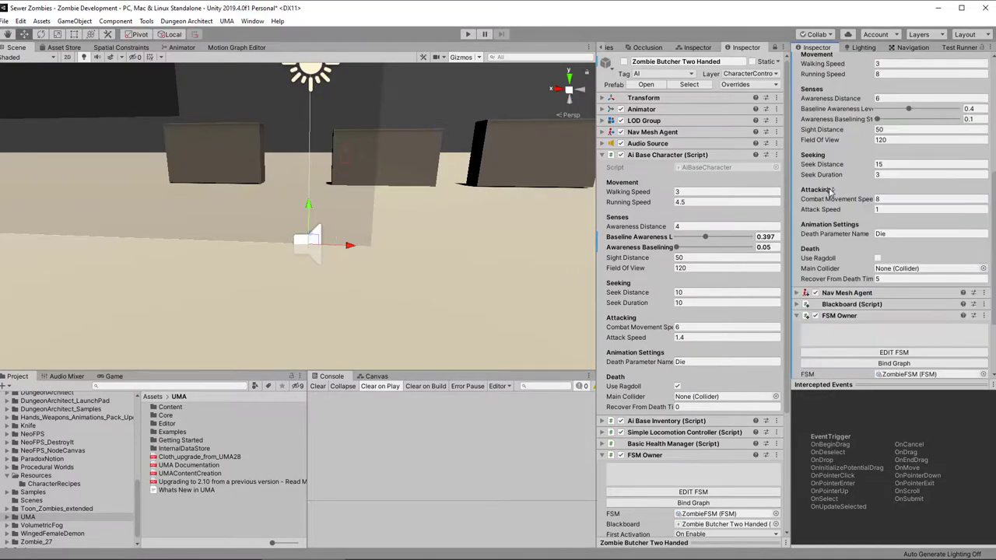
pyautogui.click(871, 109)
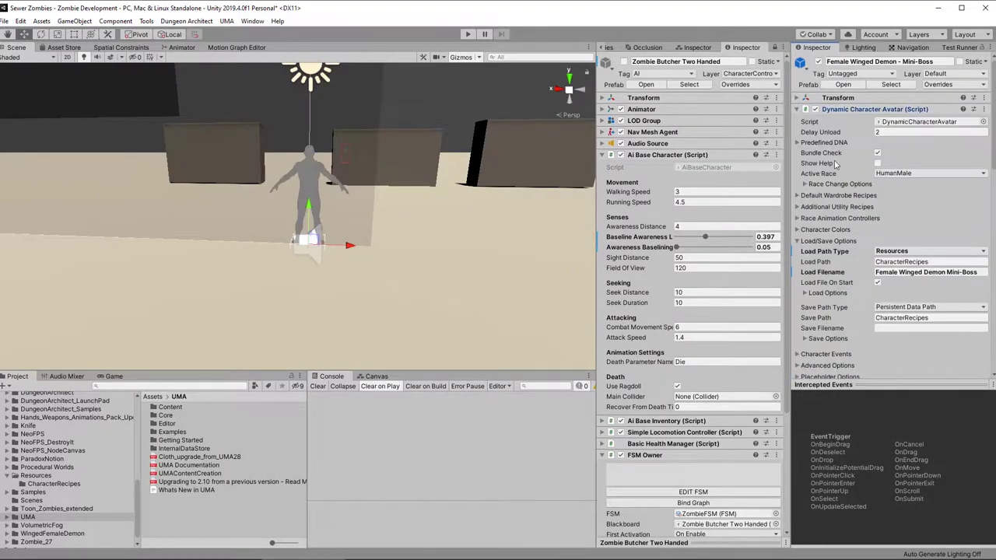
pyautogui.scroll(-3, 863, 310)
pyautogui.click(797, 149)
pyautogui.scroll(3, 804, 159)
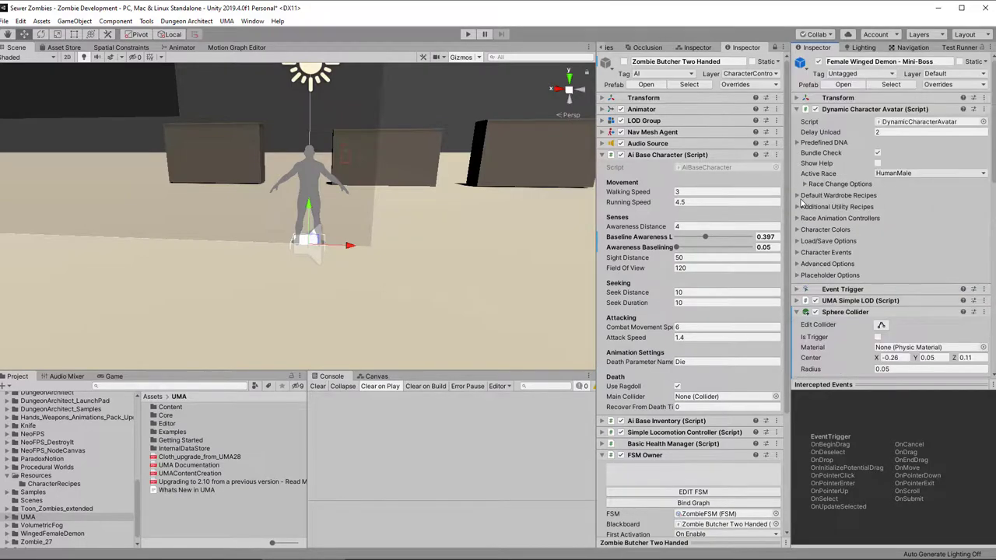
pyautogui.click(799, 219)
pyautogui.doubleClick(904, 229)
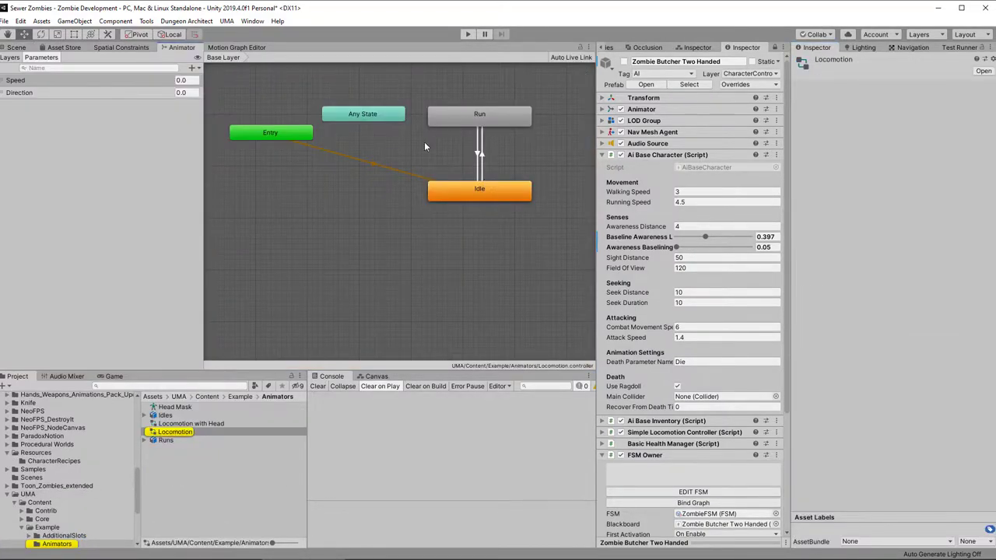
# Go back to the scene hierarchy and select the Female Winged Demon - Mini-Boss to show its Race Animation Controllers.
pyautogui.scroll(1, 57, 515)
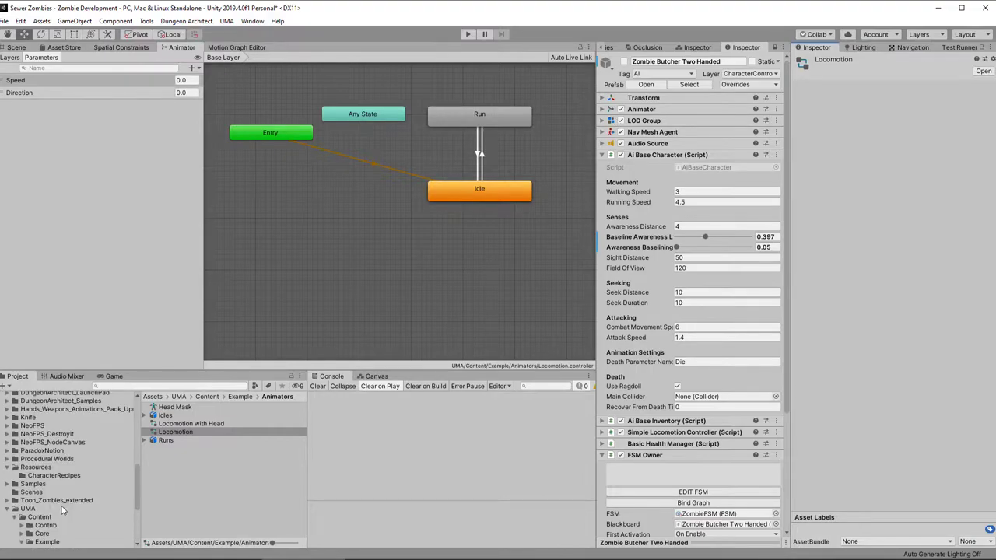
pyautogui.click(651, 160)
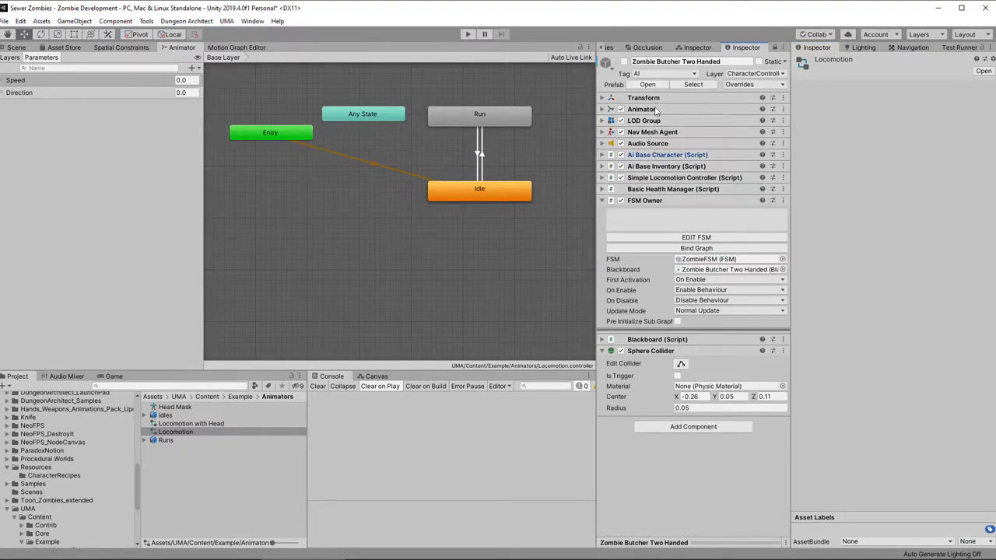
pyautogui.click(603, 48)
pyautogui.click(603, 49)
pyautogui.click(722, 193)
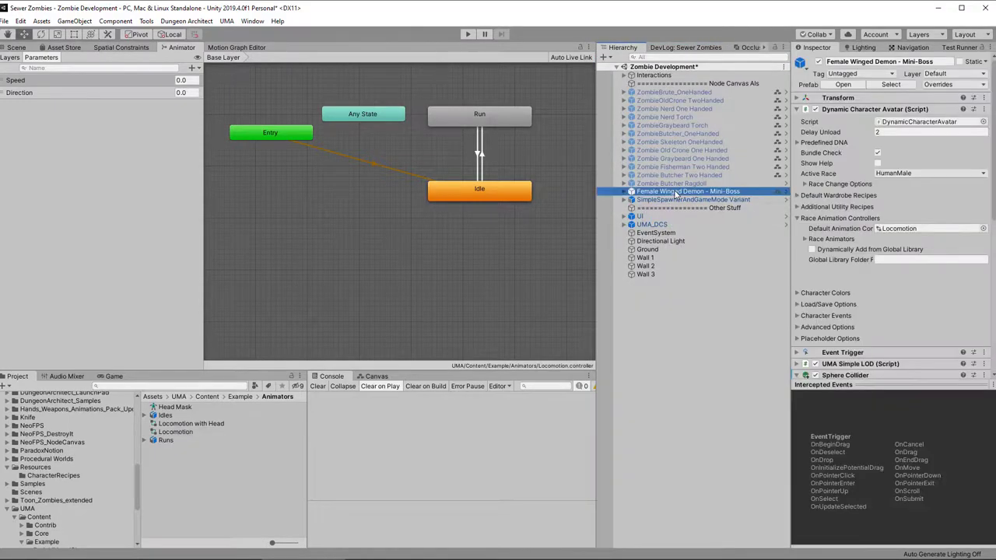
# Create a folder named "Female Winged Demon - Min-Boss" inside the _SewerZombies/Animations/Zombies project folder.
pyautogui.scroll(10, 62, 477)
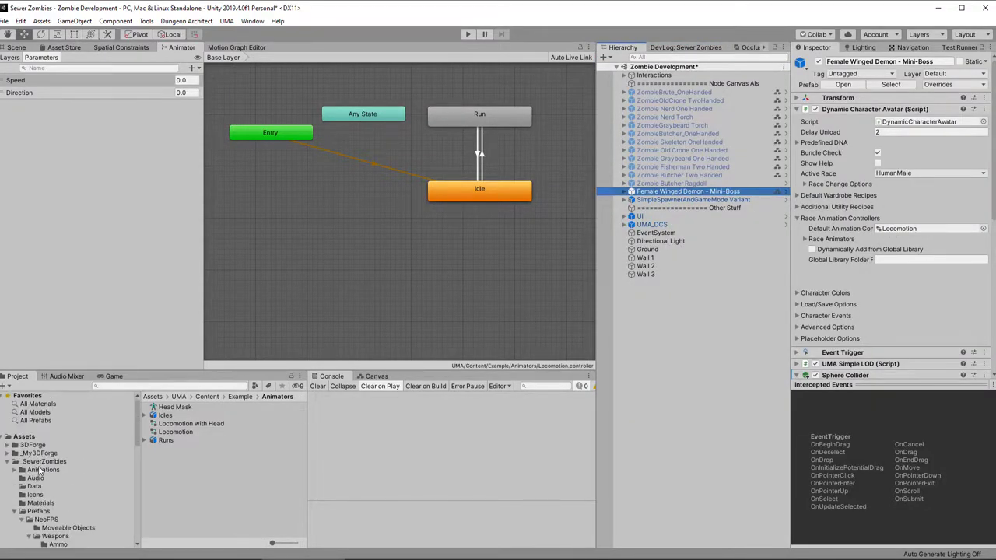
pyautogui.click(16, 513)
pyautogui.scroll(-2, 31, 465)
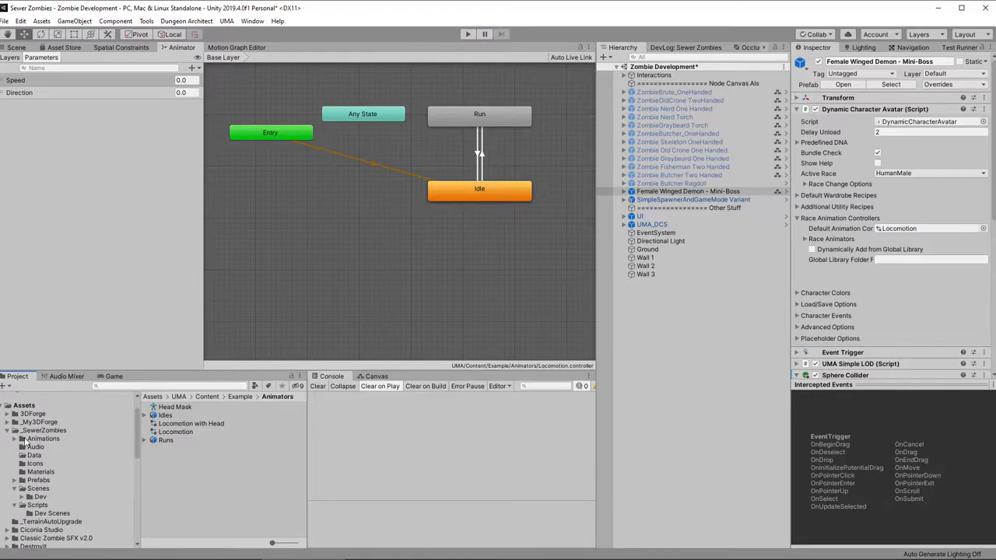
pyautogui.click(22, 439)
pyautogui.click(21, 497)
pyautogui.click(46, 497)
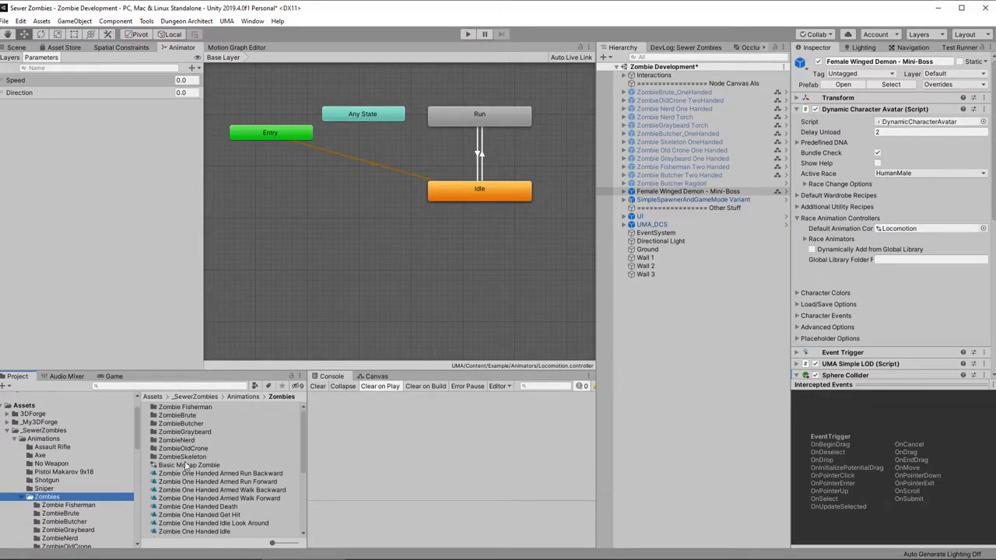
pyautogui.rightClick(54, 500)
pyautogui.moveTo(70, 213)
pyautogui.click(272, 90)
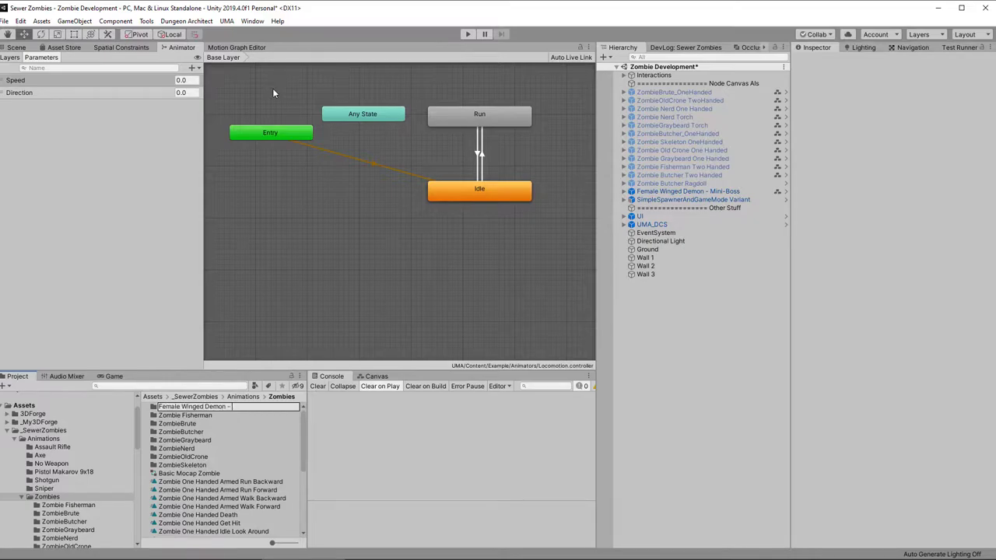
pyautogui.write('Female Winged Demon - Min-Boss')
pyautogui.press('Return')
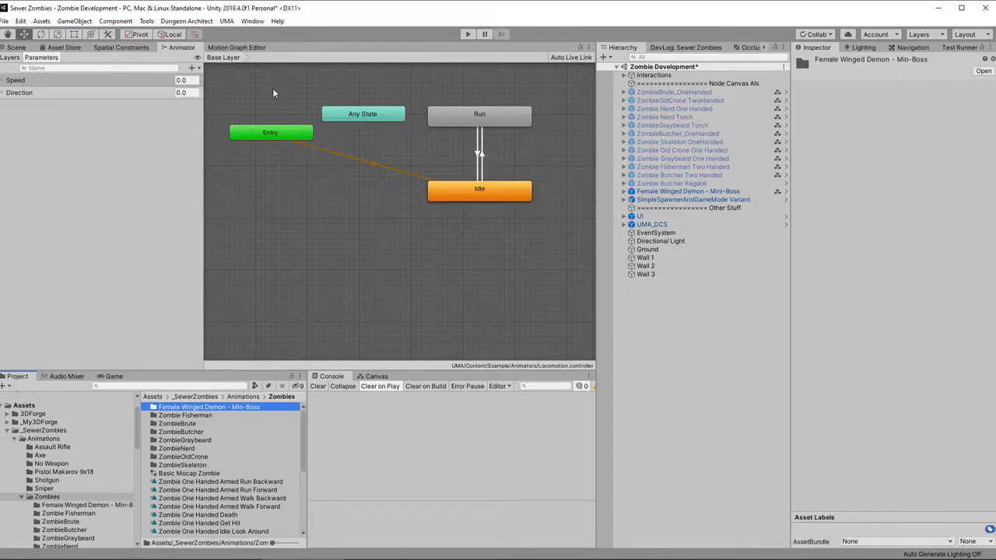
# Create an Animator Override Controller named "Female Winged Demon" in the new folder and choose its base controller.
pyautogui.doubleClick(207, 408)
pyautogui.rightClick(189, 424)
pyautogui.moveTo(311, 142)
pyautogui.click(441, 392)
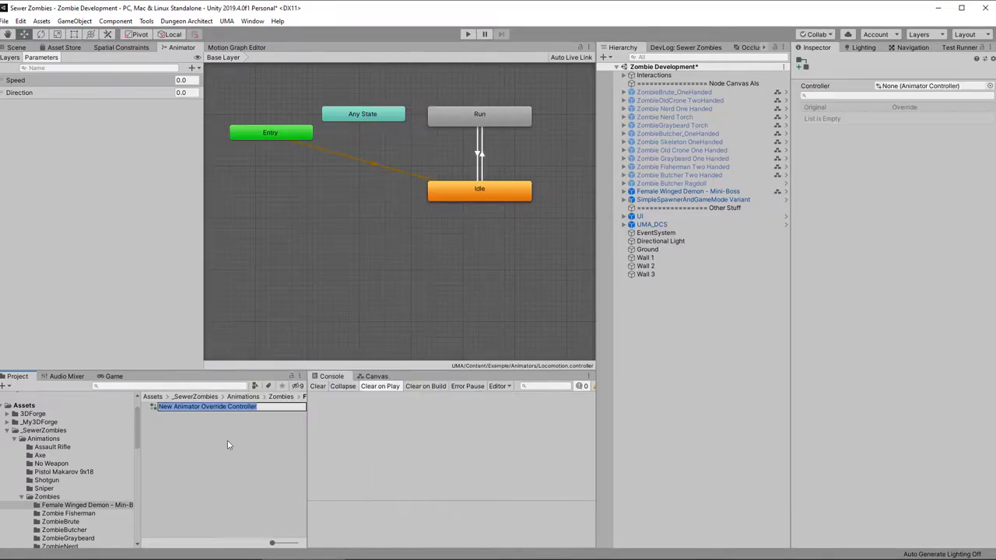
pyautogui.write('Female Winged Demon')
pyautogui.press('Return')
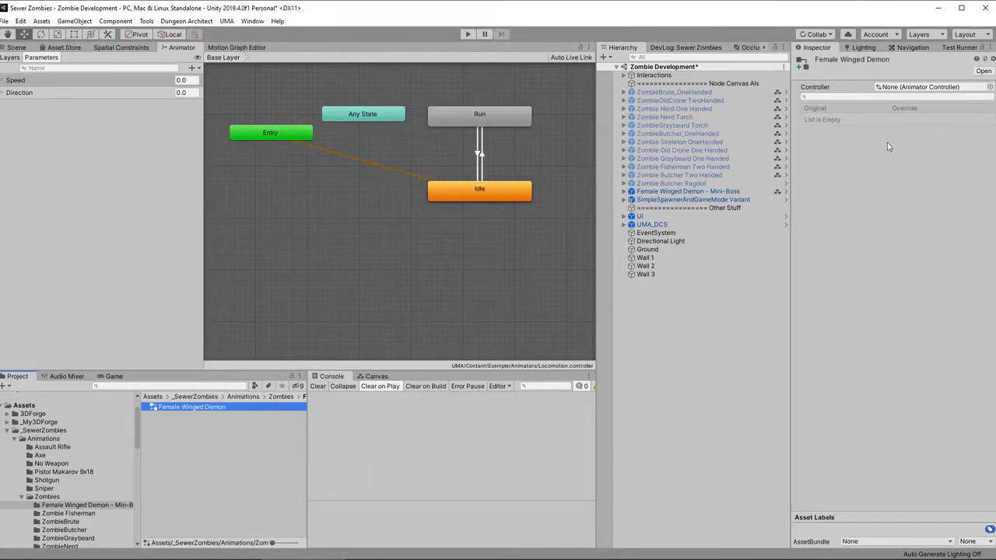
pyautogui.click(990, 87)
pyautogui.click(589, 204)
# Assign the Female Winged Demon override as the demon's Default Animation Controller and play-test the scene.
pyautogui.click(719, 47)
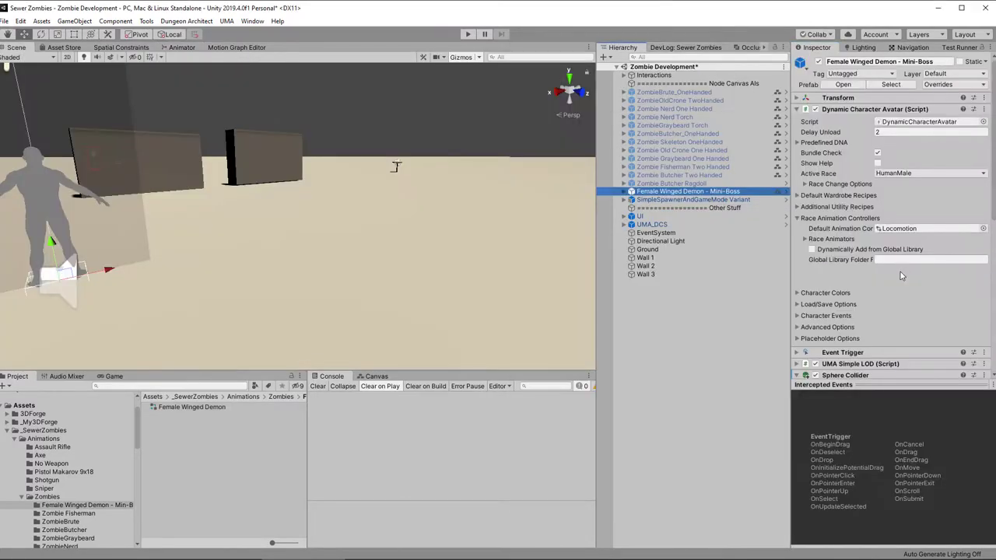
pyautogui.moveTo(187, 407); pyautogui.dragTo(914, 229)
pyautogui.click(467, 34)
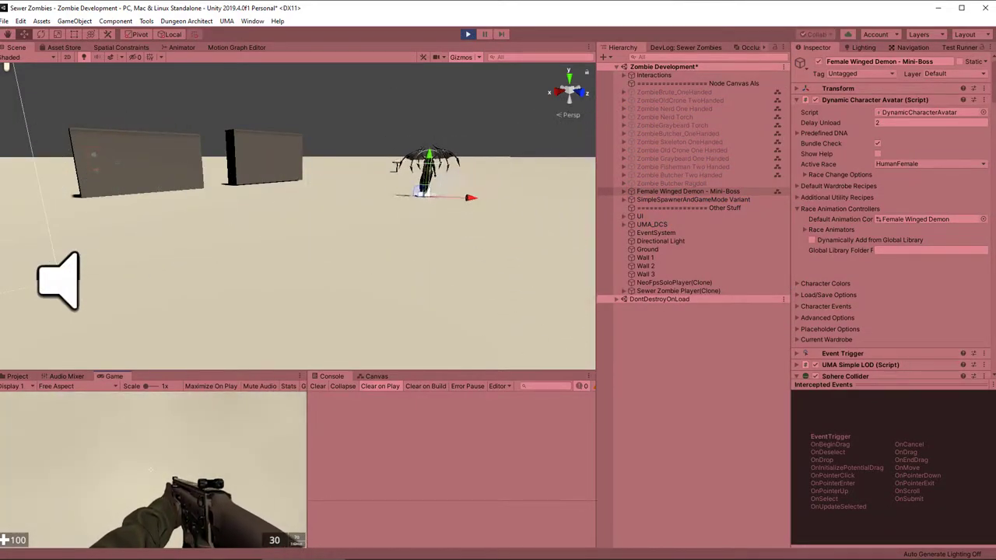
pyautogui.click(640, 254)
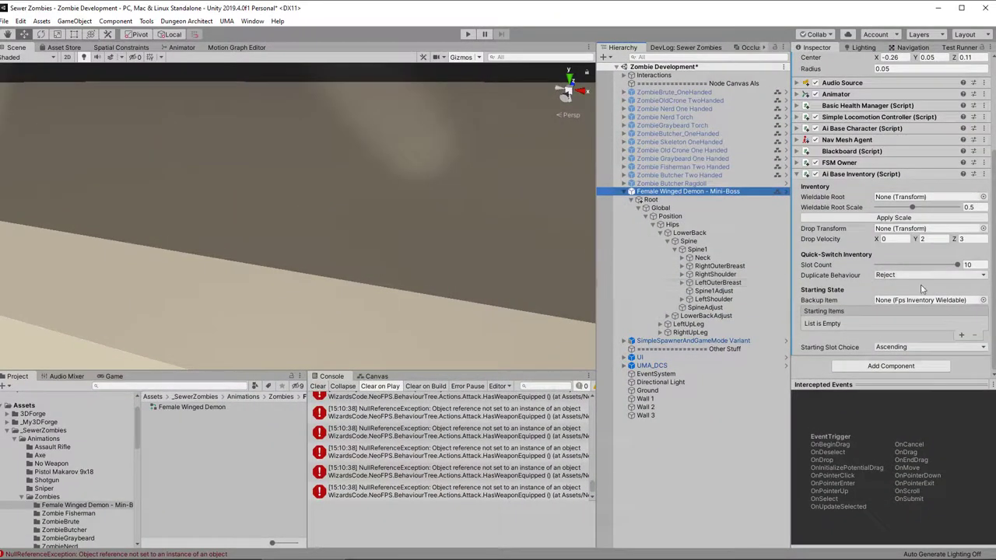
# In the demon's Ai Base Inventory, set Slot Count to 2, Wieldable Root and Drop Transform to the RightHand bone, and Wieldable Root Scale to 1.
pyautogui.click(827, 267)
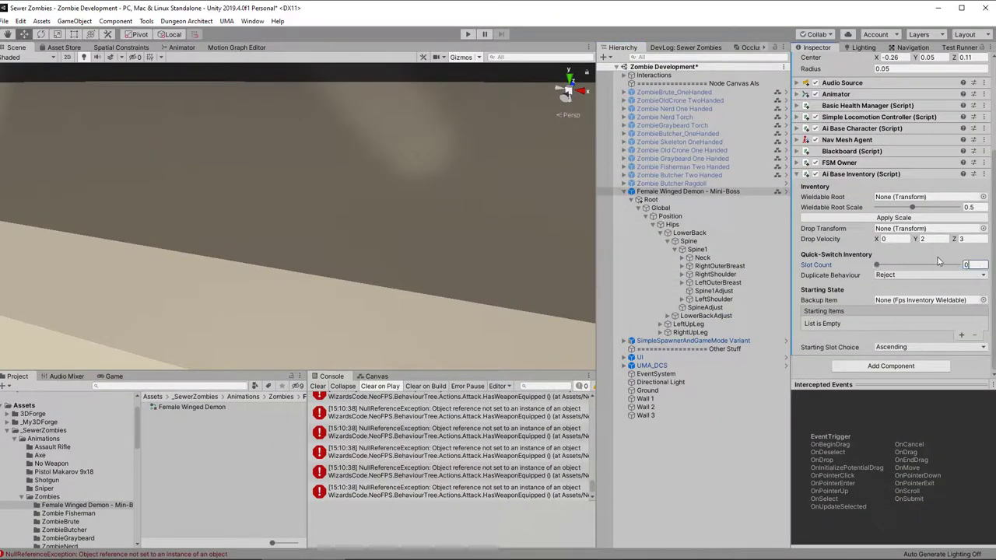
pyautogui.click(682, 274)
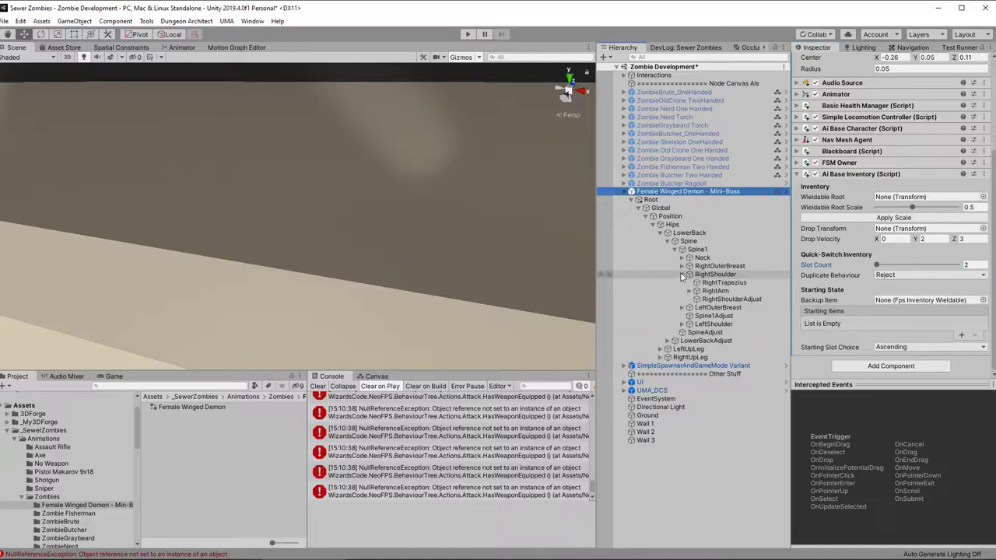
pyautogui.click(697, 291)
pyautogui.click(703, 307)
pyautogui.click(720, 334)
pyautogui.click(703, 332)
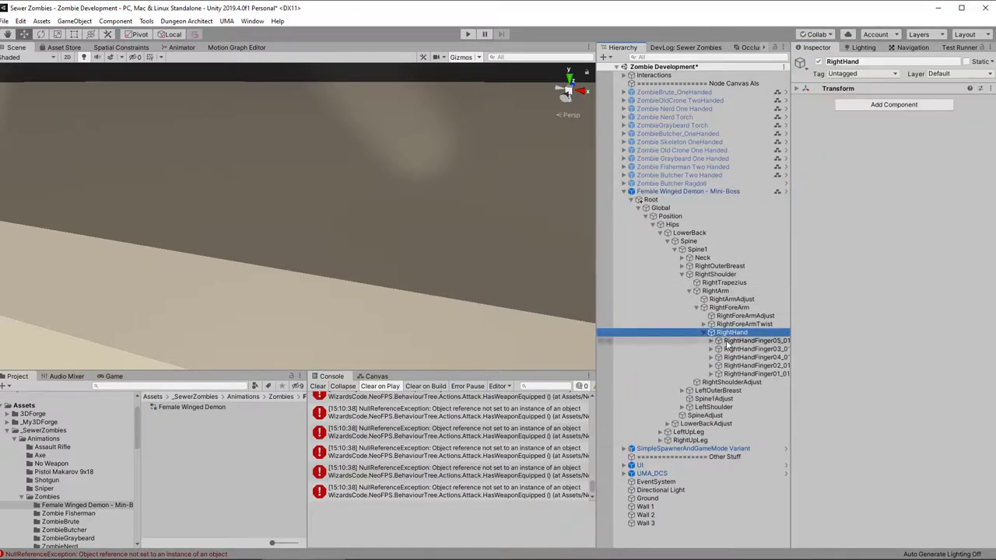
pyautogui.click(700, 191)
pyautogui.moveTo(731, 333); pyautogui.dragTo(911, 330)
pyautogui.moveTo(912, 339); pyautogui.dragTo(965, 340)
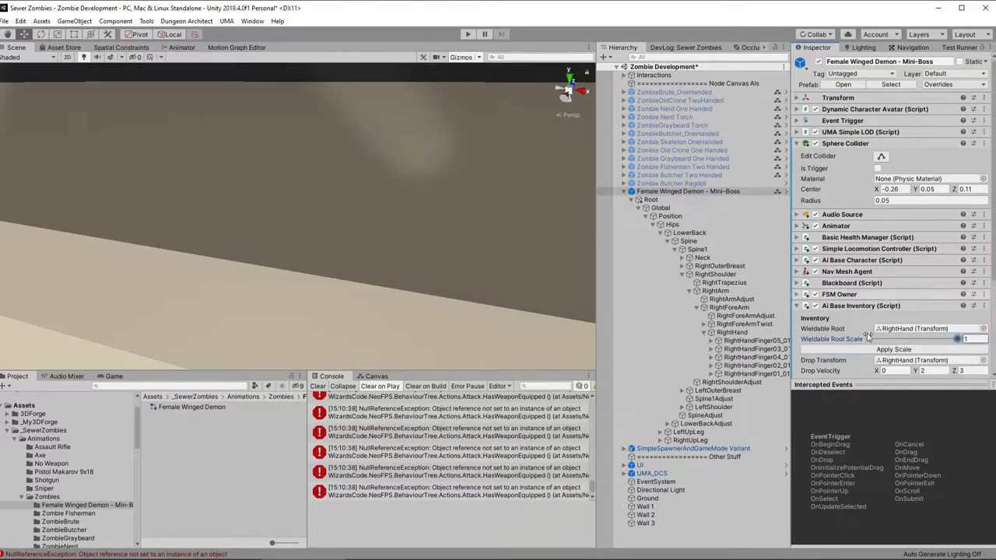
pyautogui.scroll(-3, 936, 251)
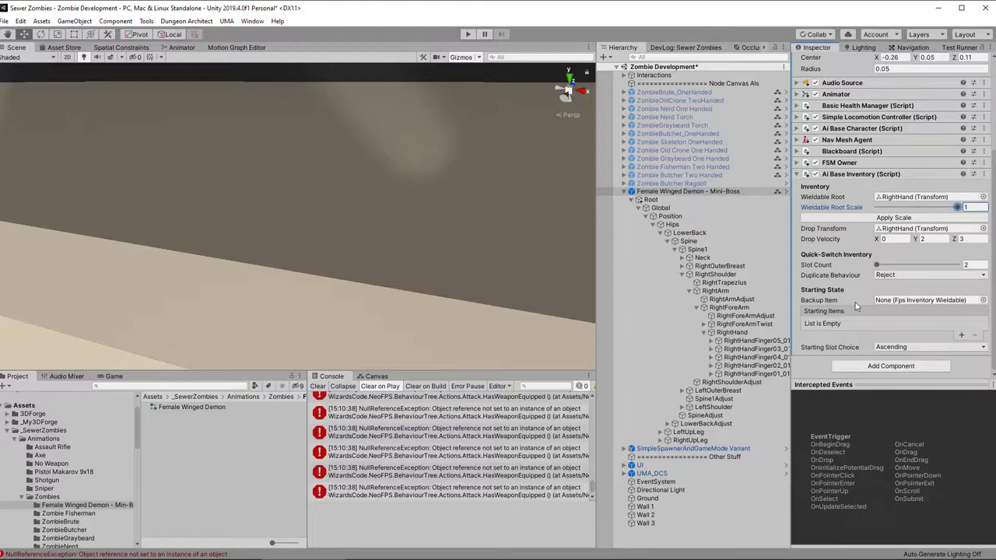
# Duplicate the Torch prefab in the Prefabs/NeoFPS/Weapons/Zombie Weapons folder and name the copy Hands.
pyautogui.scroll(-5, 45, 480)
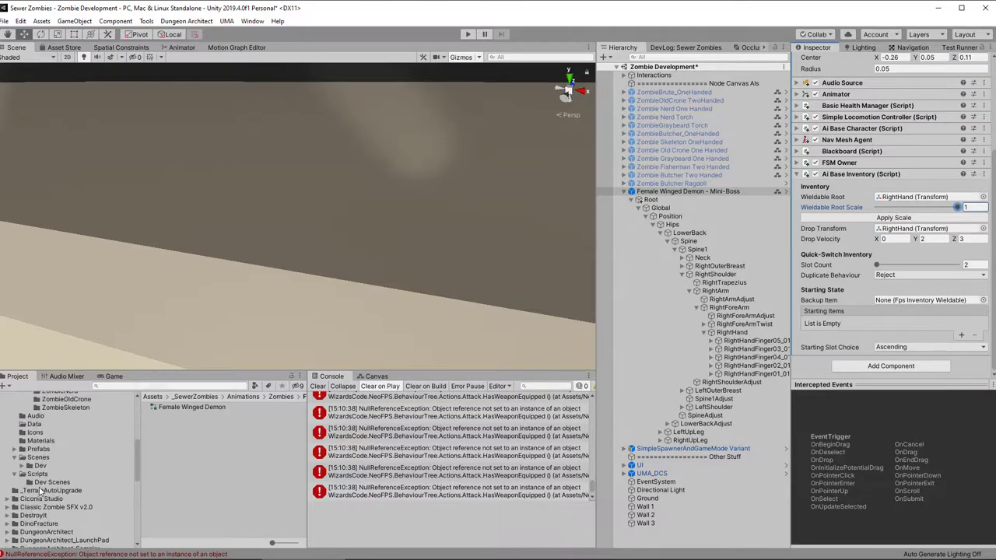
pyautogui.scroll(1, 39, 472)
pyautogui.click(23, 489)
pyautogui.click(55, 505)
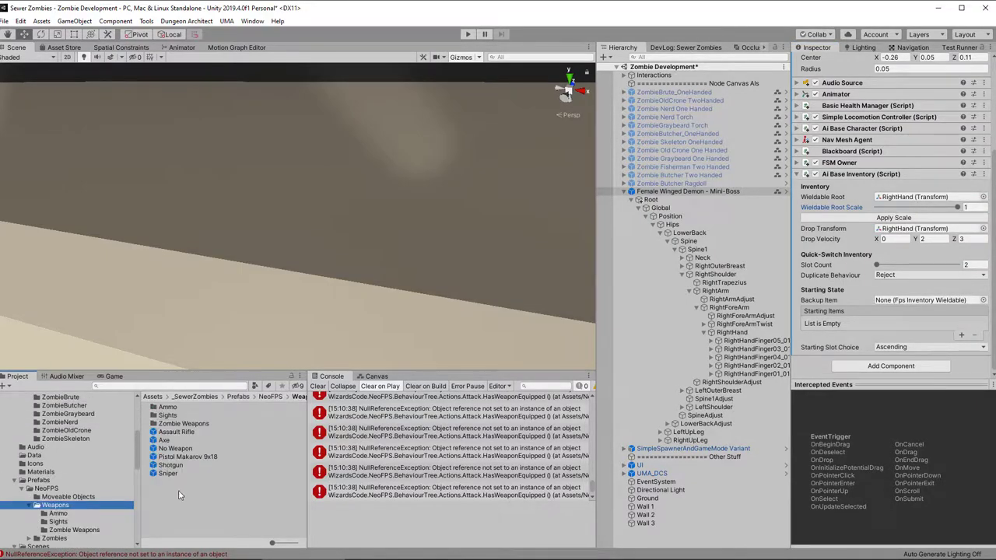
pyautogui.doubleClick(181, 425)
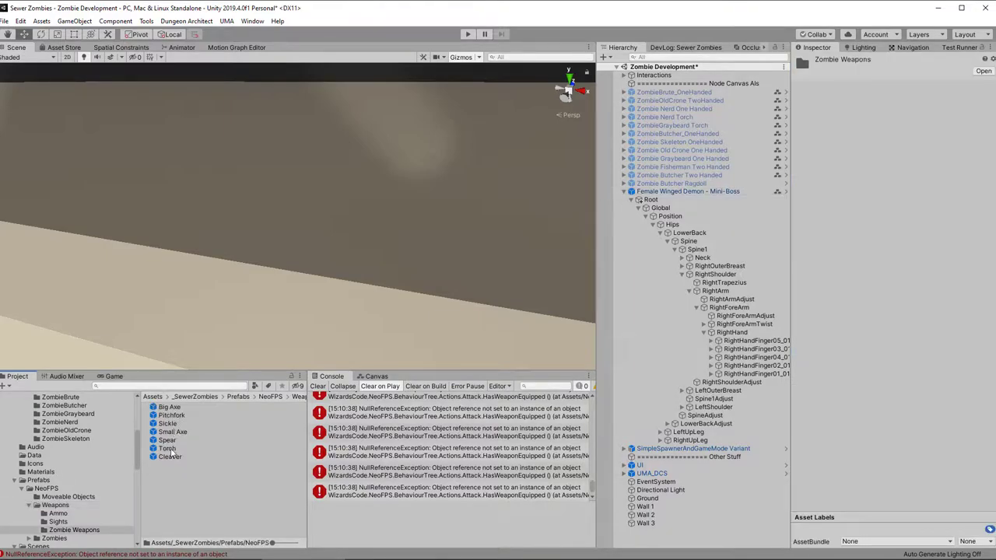
pyautogui.click(167, 449)
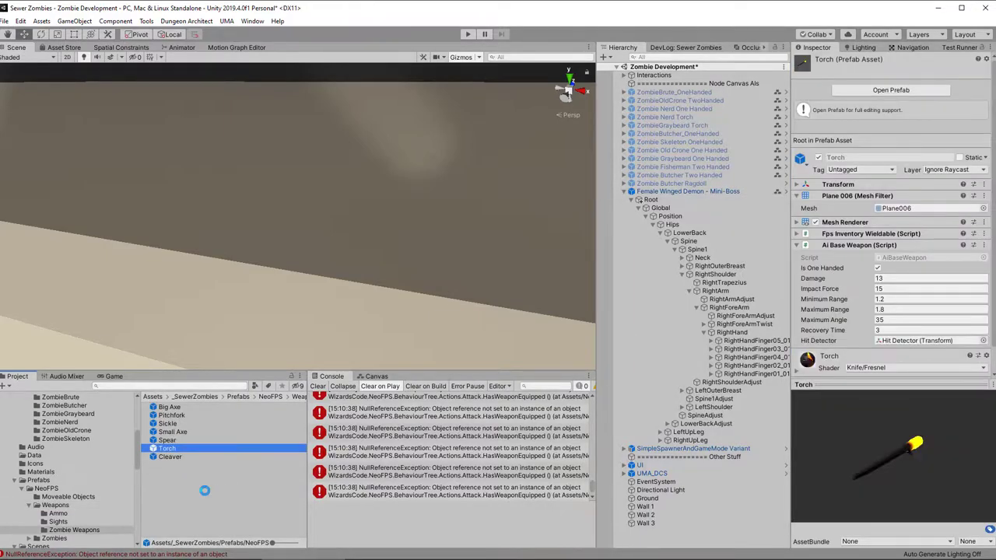
pyautogui.hotkey('ctrl', 'd')
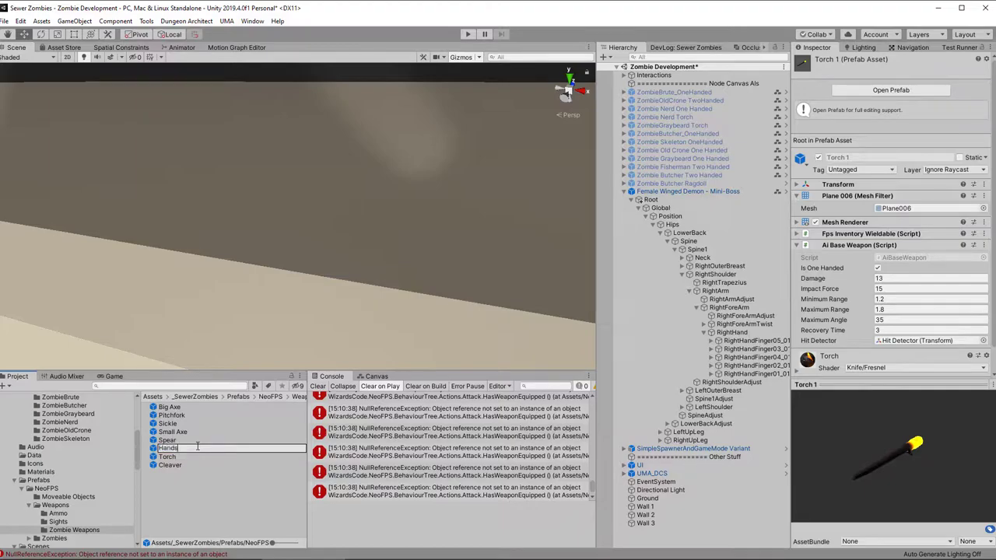
pyautogui.write('Hands')
pyautogui.press('Return')
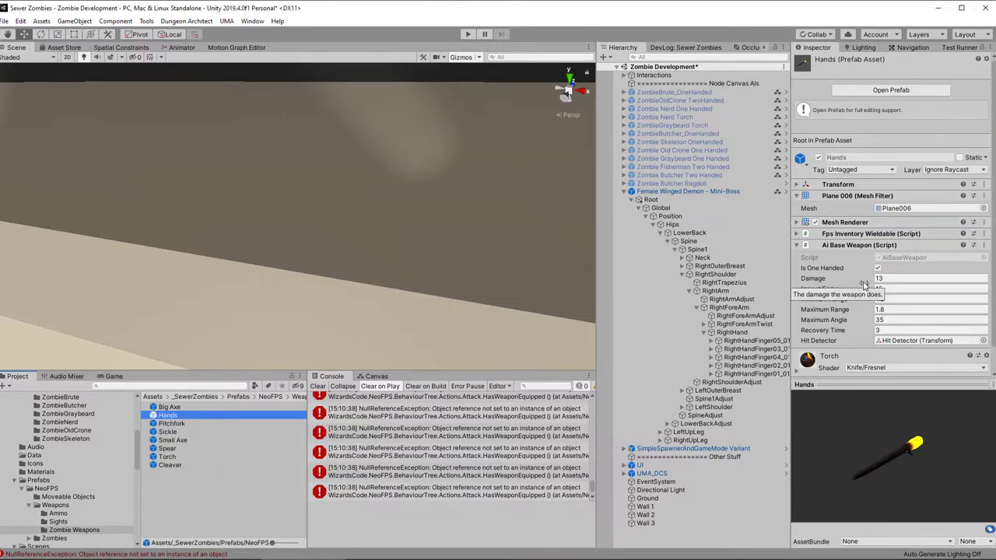
# Set the Hands weapon's Damage to 10, Maximum Angle to 50 and Recovery Time to 0.2.
pyautogui.scroll(-2, 864, 282)
pyautogui.click(893, 252)
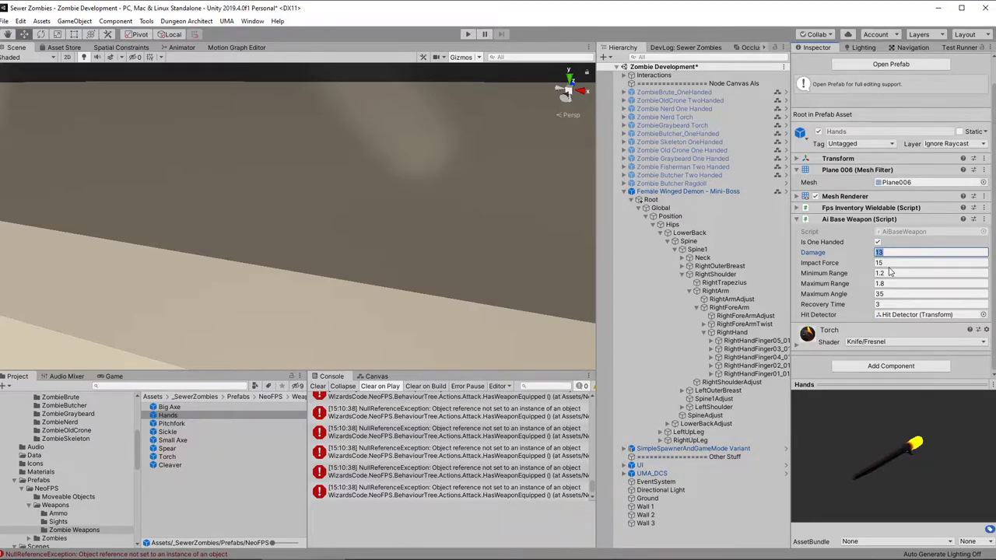
pyautogui.write('10')
pyautogui.click(891, 273)
pyautogui.press('Tab')
pyautogui.press('Tab')
pyautogui.click(884, 301)
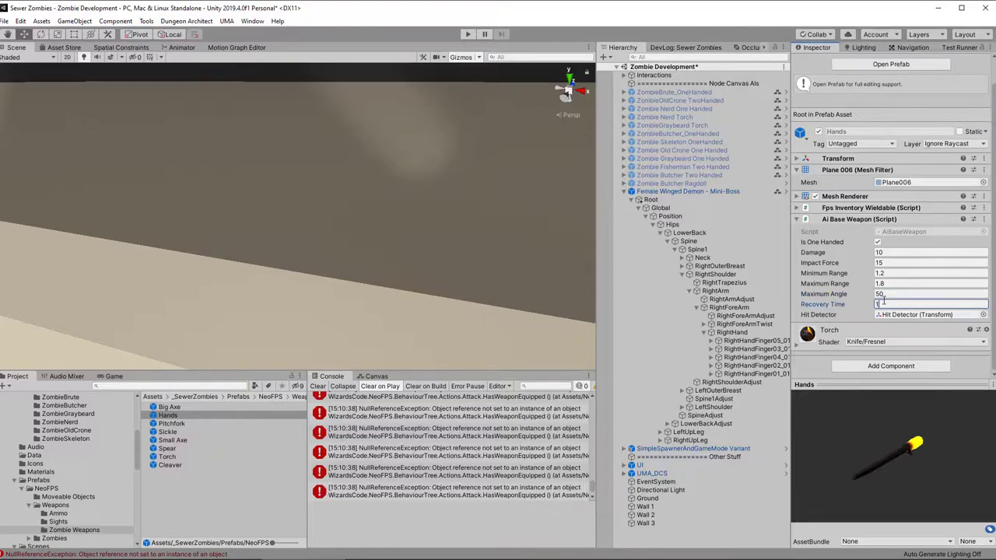
pyautogui.write('0.')
pyautogui.click(893, 314)
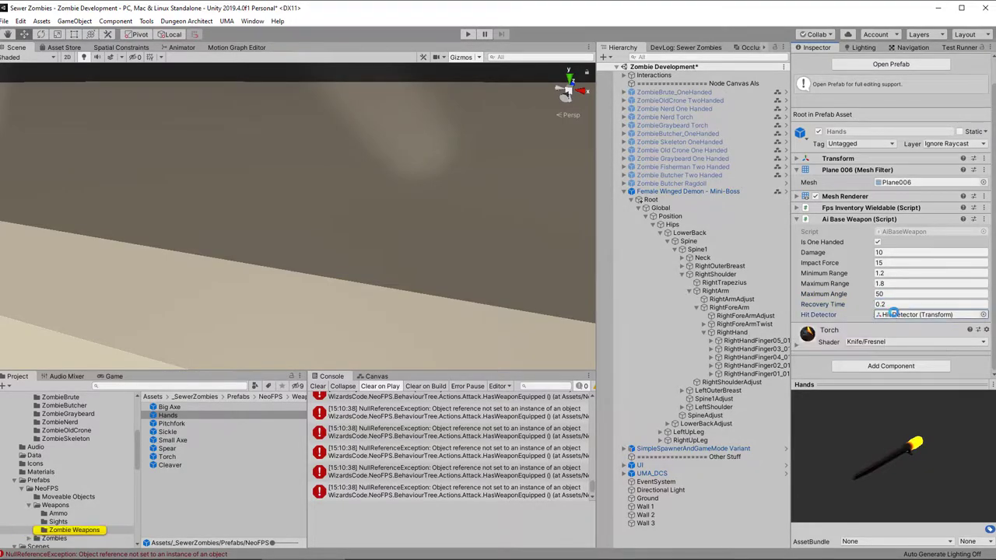
# Open the Hands prefab and delete its Fire, Embers and Point light objects, keeping only the Hit Detector child.
pyautogui.doubleClick(167, 414)
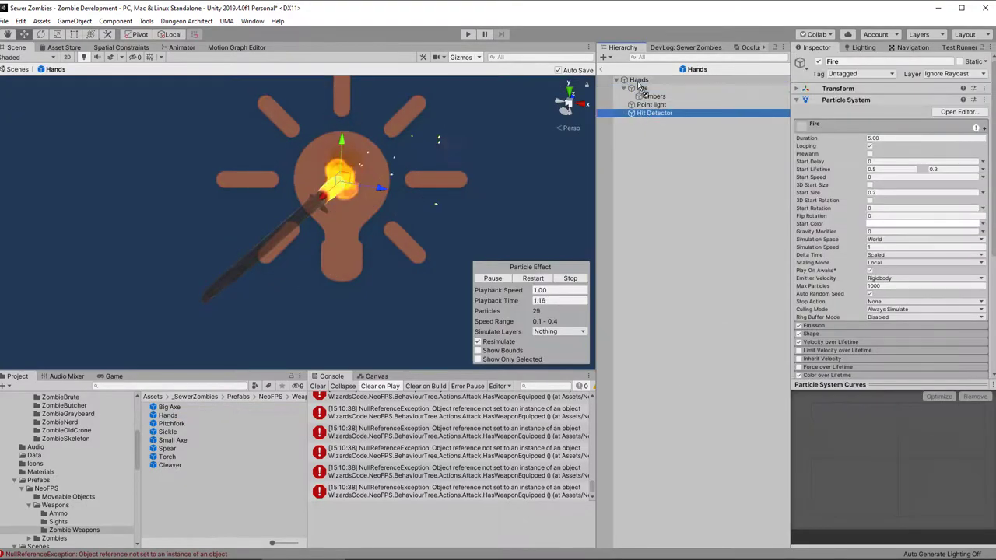
pyautogui.click(642, 89)
pyautogui.click(652, 114)
pyautogui.click(645, 91)
pyautogui.click(641, 82)
pyautogui.click(652, 114)
pyautogui.click(642, 89)
pyautogui.click(624, 89)
pyautogui.keyDown('shift'); pyautogui.click(635, 97); pyautogui.keyUp('shift')
pyautogui.press('Delete')
pyautogui.click(650, 96)
pyautogui.keyDown('shift'); pyautogui.click(642, 87); pyautogui.keyUp('shift')
pyautogui.press('Delete')
# Remove the Mesh Renderer and Mesh Filter components from the Hands root object.
pyautogui.click(639, 79)
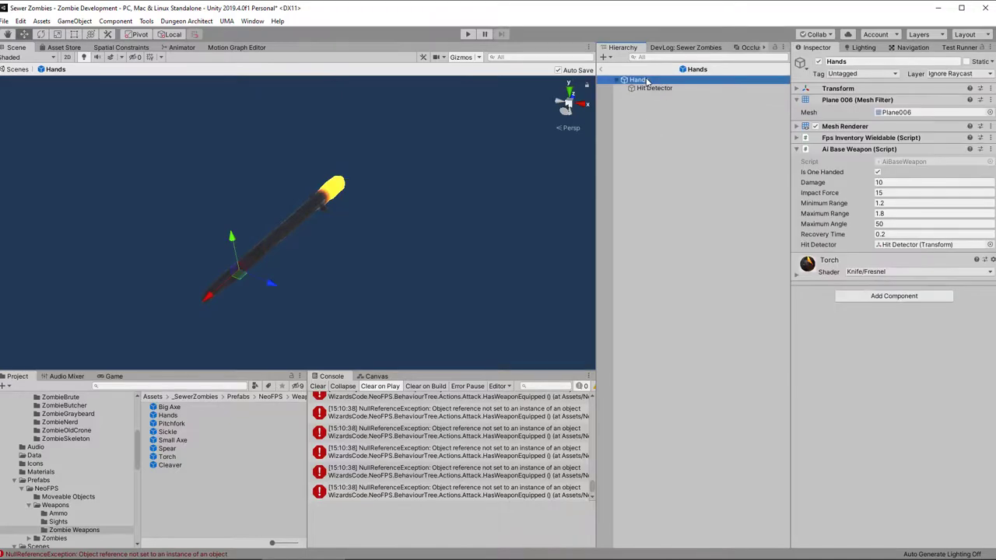
pyautogui.click(816, 126)
pyautogui.click(991, 126)
pyautogui.click(995, 152)
pyautogui.click(945, 99)
pyautogui.click(991, 100)
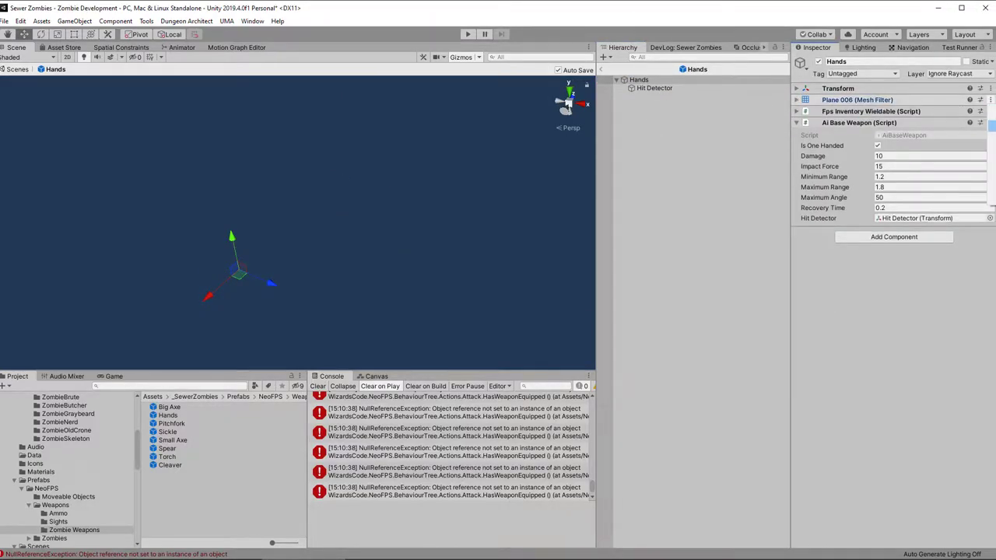
# Set the Item Key of the Hands object's Fps Inventory Wieldable to MeleeBaton.
pyautogui.click(797, 100)
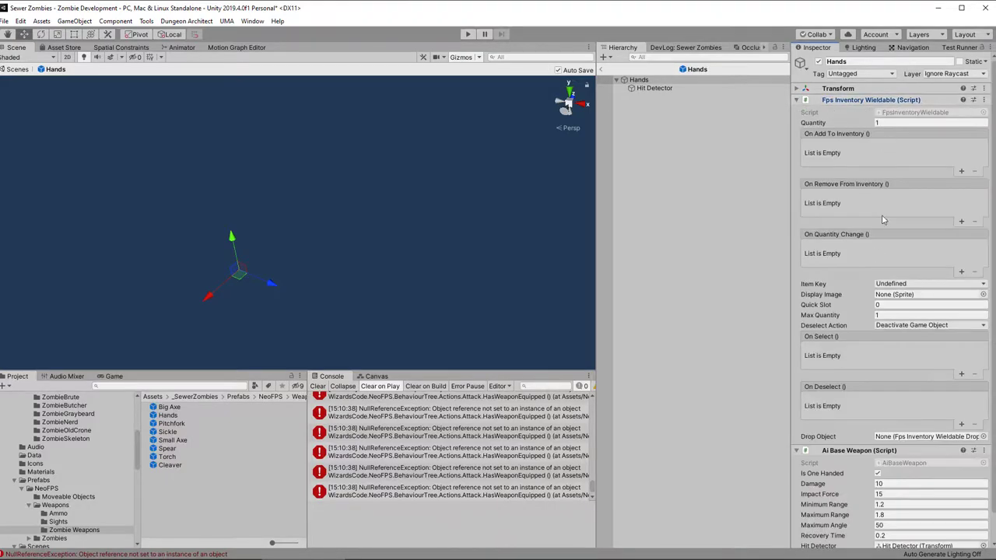
pyautogui.click(895, 283)
pyautogui.click(939, 269)
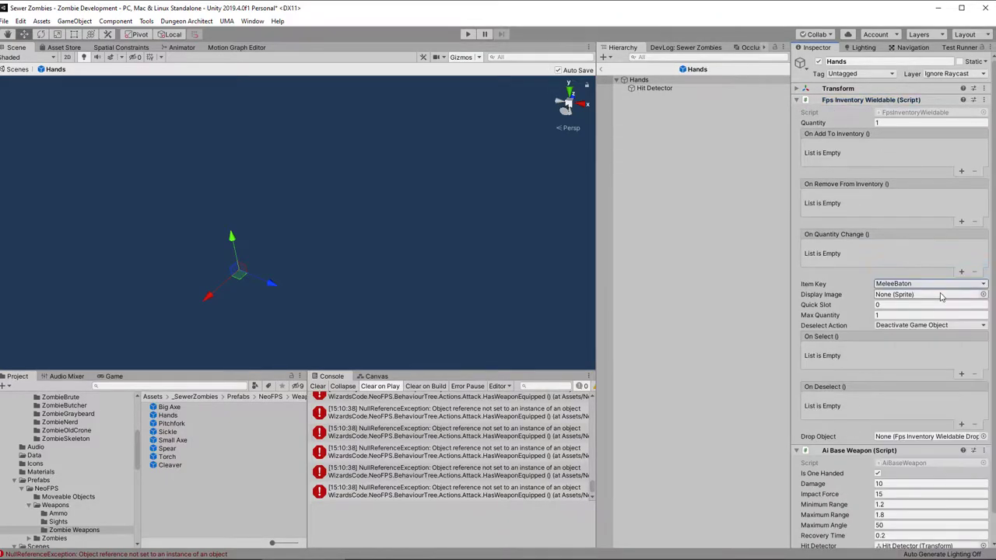
pyautogui.click(806, 102)
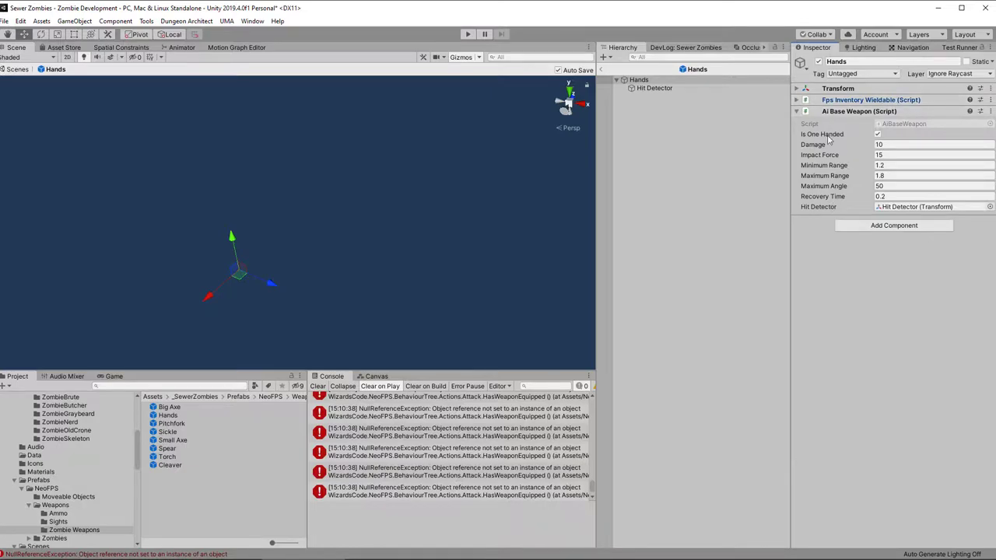
# Reset the Transform of the Hit Detector in the Hands prefab.
pyautogui.click(666, 89)
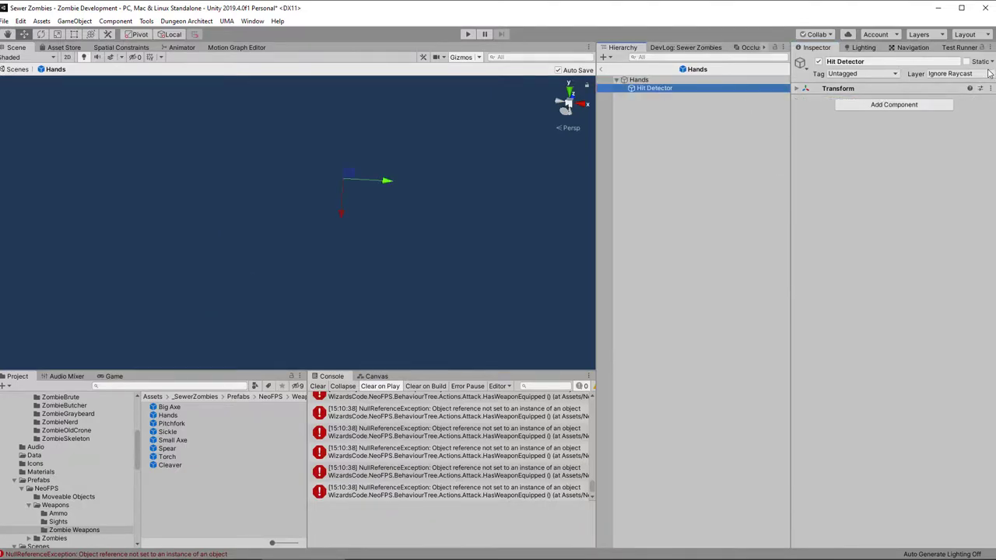
pyautogui.click(957, 88)
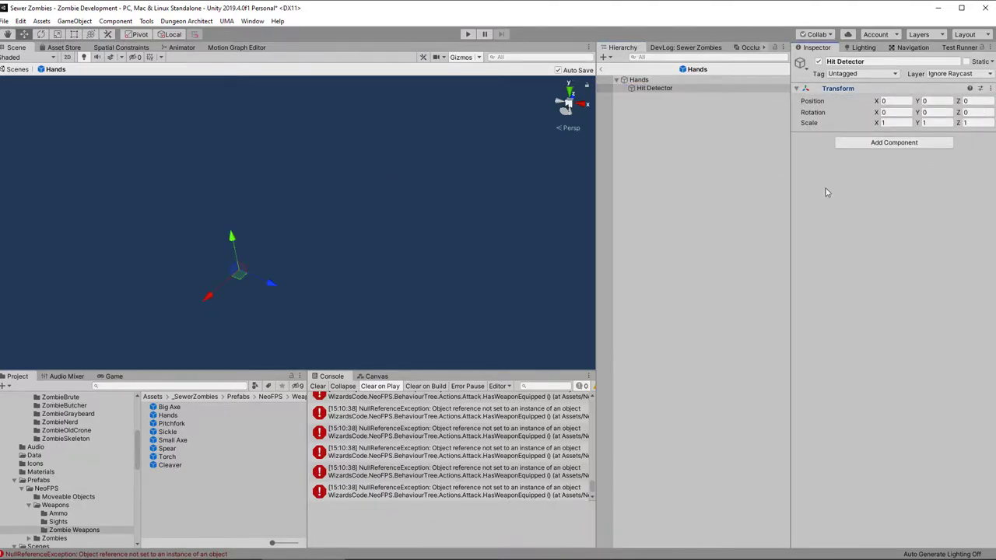
# Leave the Hands prefab and assign Hands as the Backup Item in the Female Winged Demon - Mini-Boss's Ai Base Inventory.
pyautogui.click(601, 70)
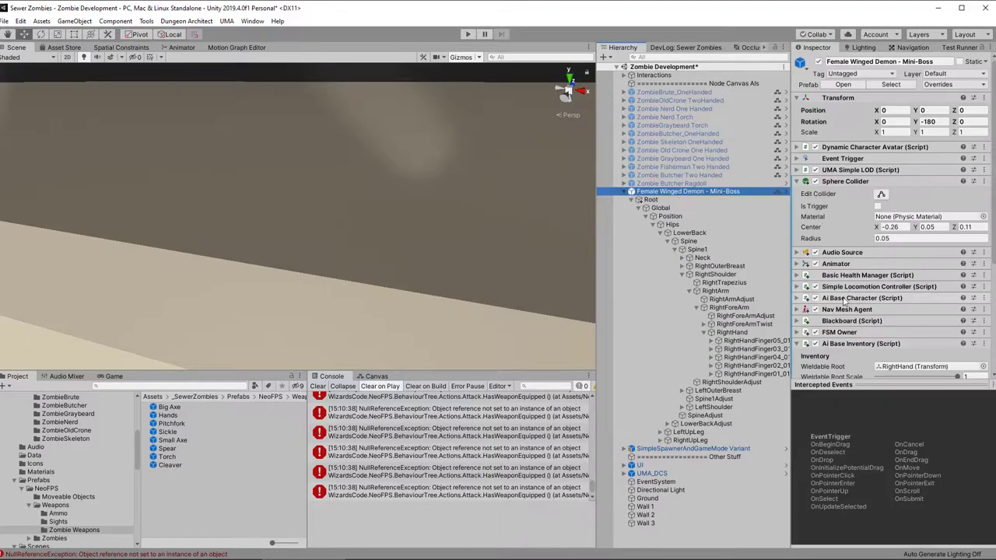
pyautogui.scroll(-5, 872, 340)
pyautogui.moveTo(168, 416); pyautogui.dragTo(932, 302)
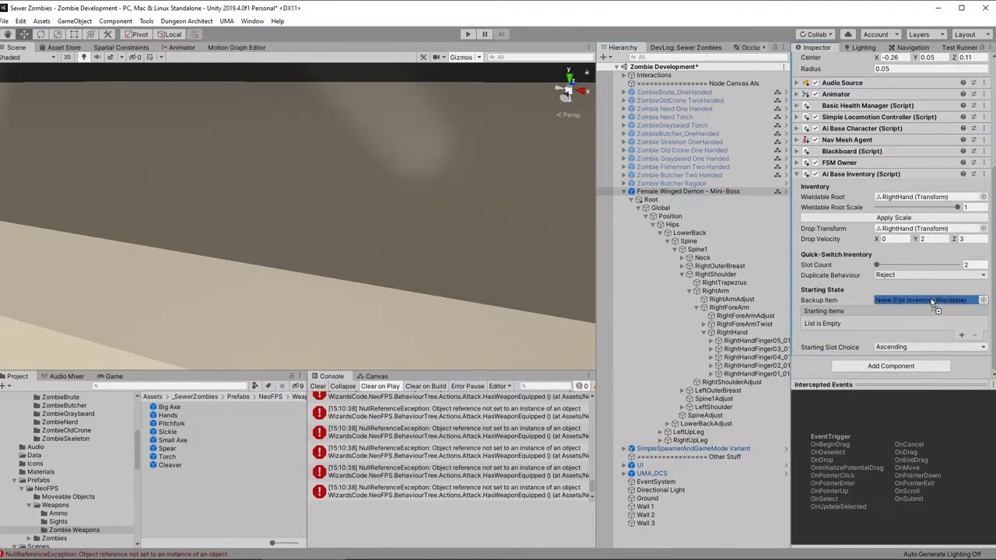
# Play-test the scene to check how the demon attacks with the Hands item, and stop the run.
pyautogui.click(468, 34)
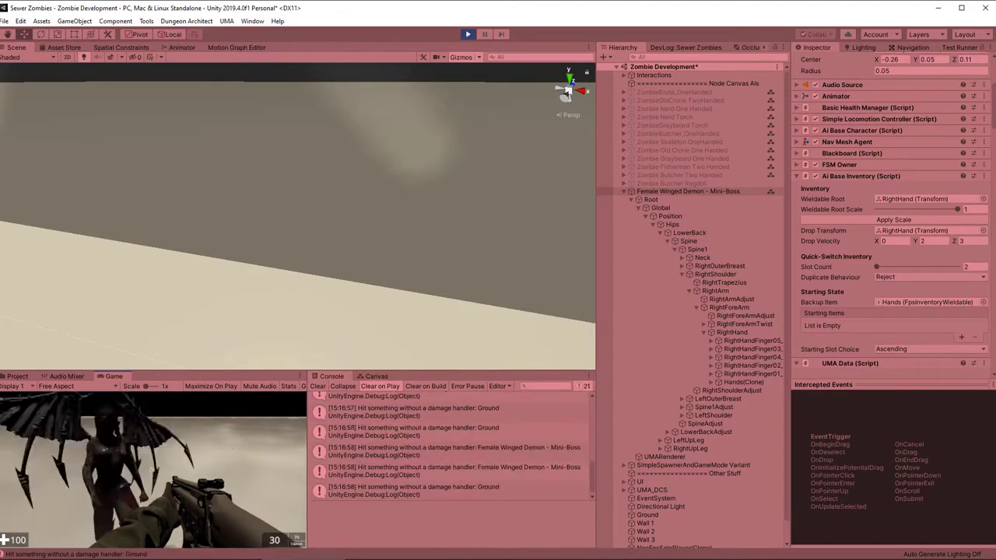
pyautogui.press('Escape')
pyautogui.click(467, 34)
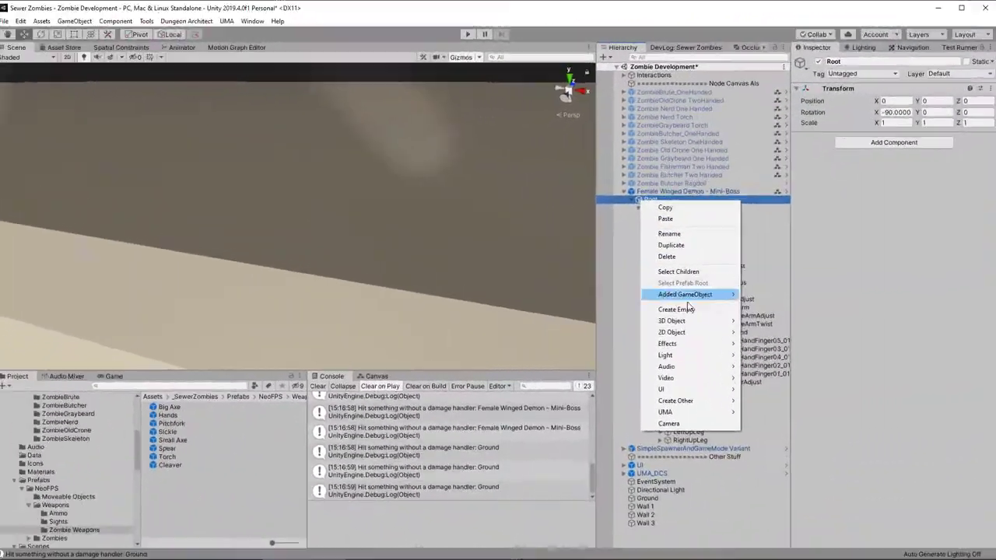
# Open the Create Ragdoll wizard and assign the demon's RightArm as Right Arm, RightForeArm as Right Elbow and Head as Head.
pyautogui.click(767, 327)
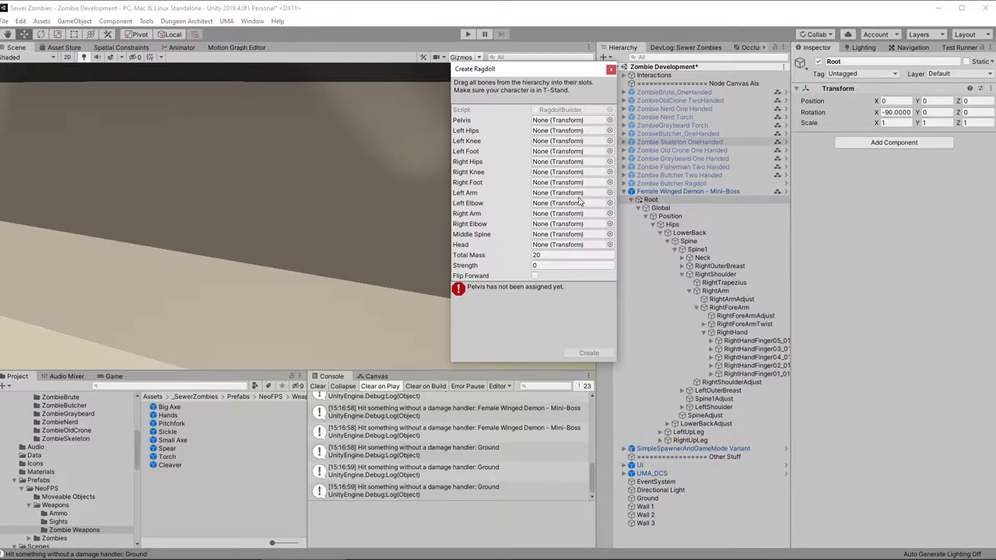
pyautogui.click(677, 191)
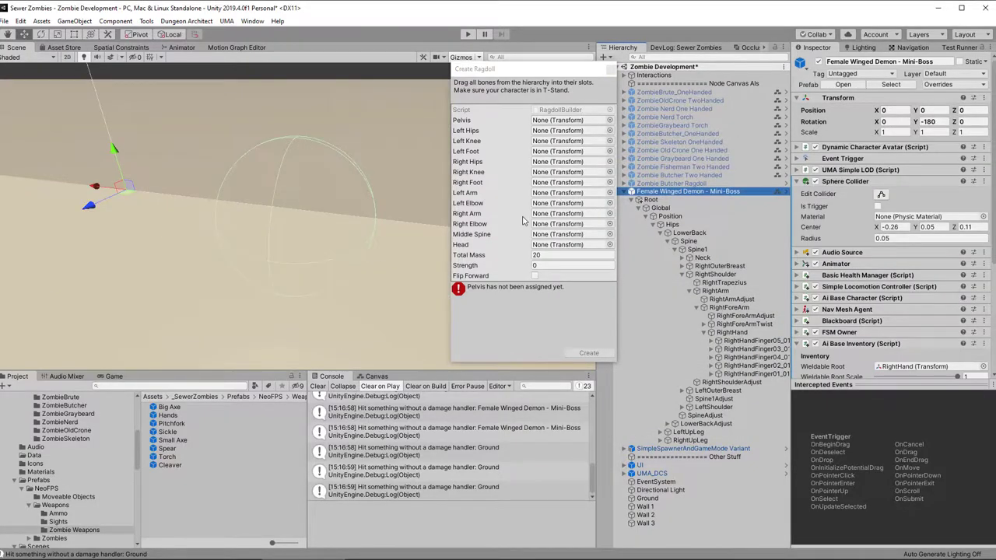
pyautogui.click(731, 333)
pyautogui.click(730, 317)
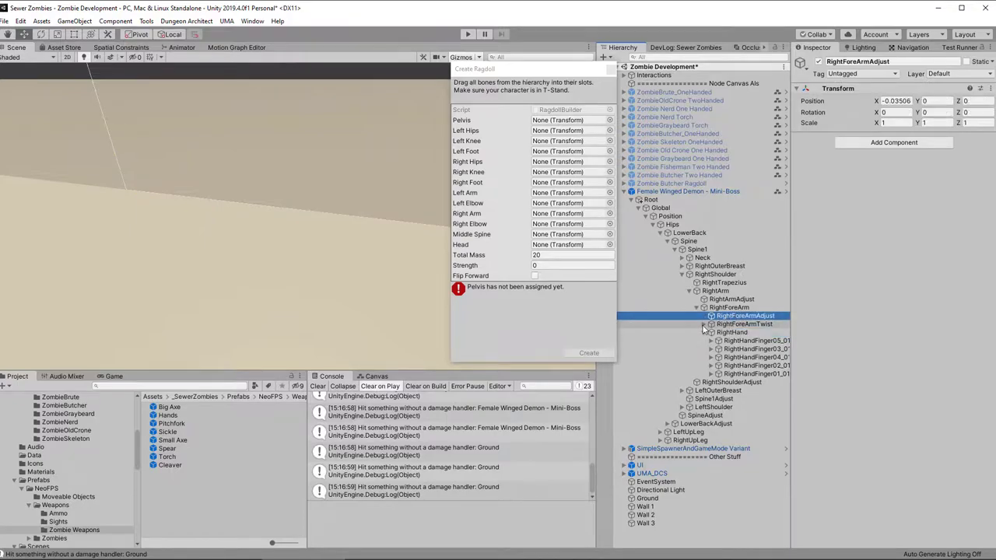
pyautogui.moveTo(729, 307); pyautogui.dragTo(572, 224)
pyautogui.moveTo(715, 291); pyautogui.dragTo(572, 213)
pyautogui.click(683, 258)
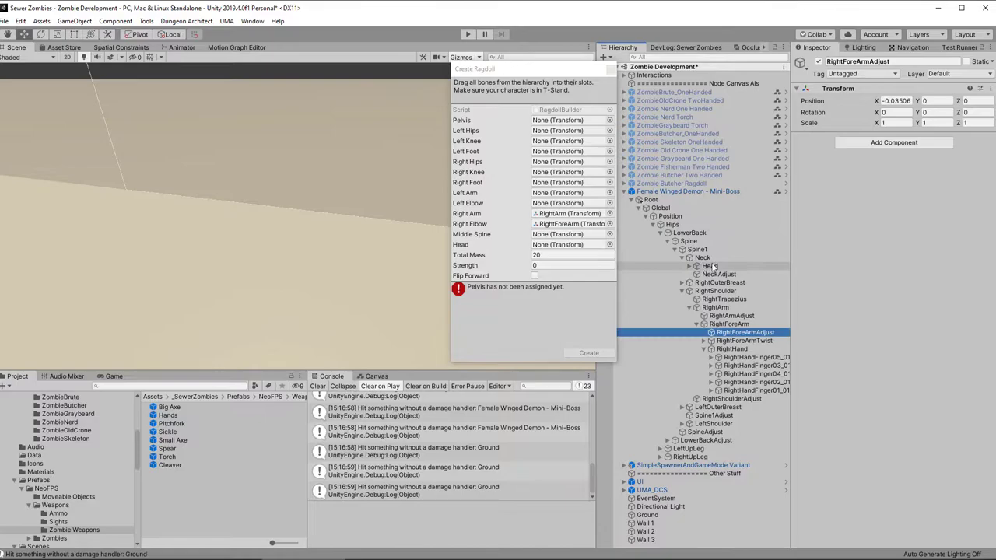
pyautogui.moveTo(709, 266); pyautogui.dragTo(561, 244)
# Assign LeftArm as the Left Arm and LeftForeArm as the Left Elbow of the ragdoll.
pyautogui.click(682, 258)
pyautogui.click(682, 274)
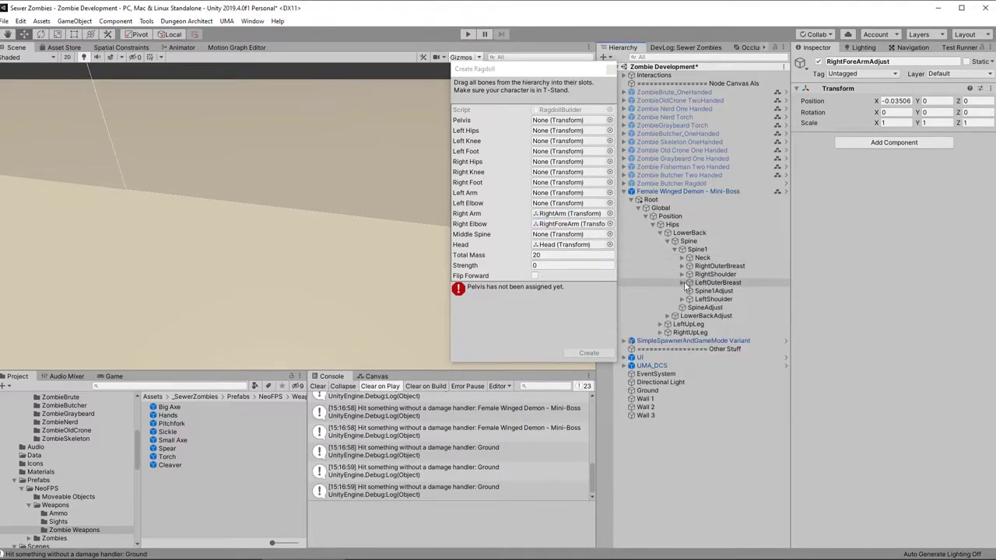
pyautogui.click(683, 299)
pyautogui.moveTo(709, 325); pyautogui.dragTo(572, 192)
pyautogui.click(696, 324)
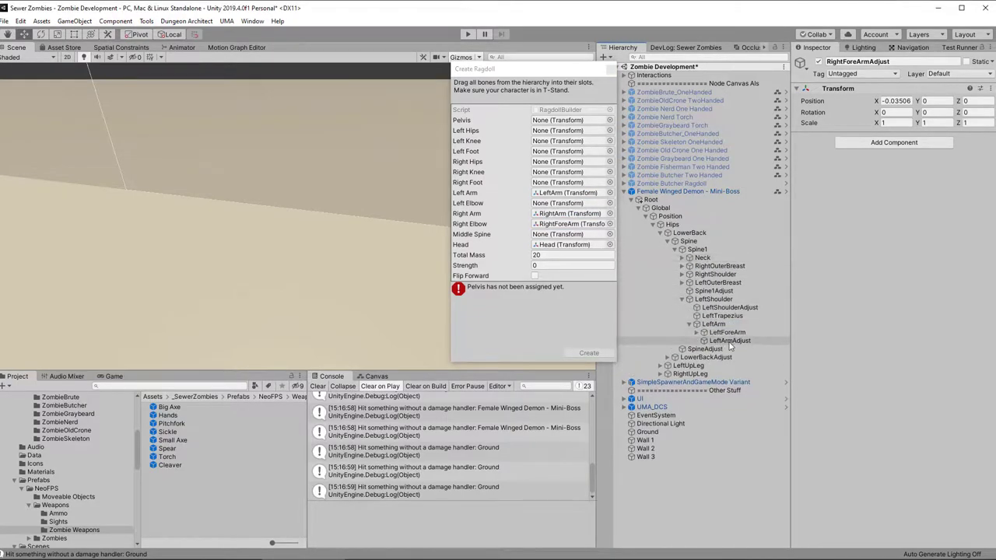
pyautogui.moveTo(727, 333); pyautogui.dragTo(562, 205)
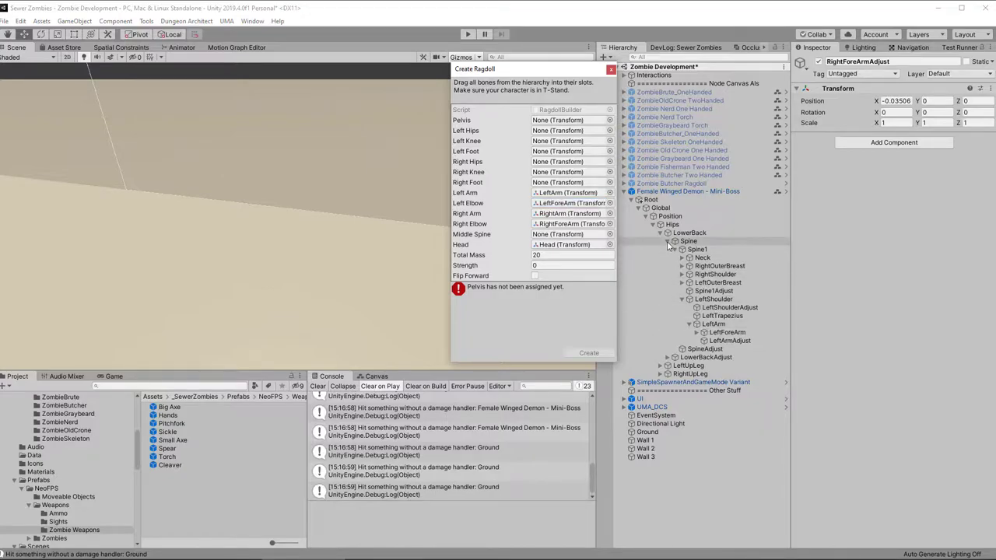
# Assign LeftUpLeg as the ragdoll's Left Hips, LeftLeg as its Left Knee and LeftFoot as its Left Foot.
pyautogui.click(669, 242)
pyautogui.click(691, 257)
pyautogui.moveTo(691, 257); pyautogui.dragTo(572, 130)
pyautogui.click(667, 257)
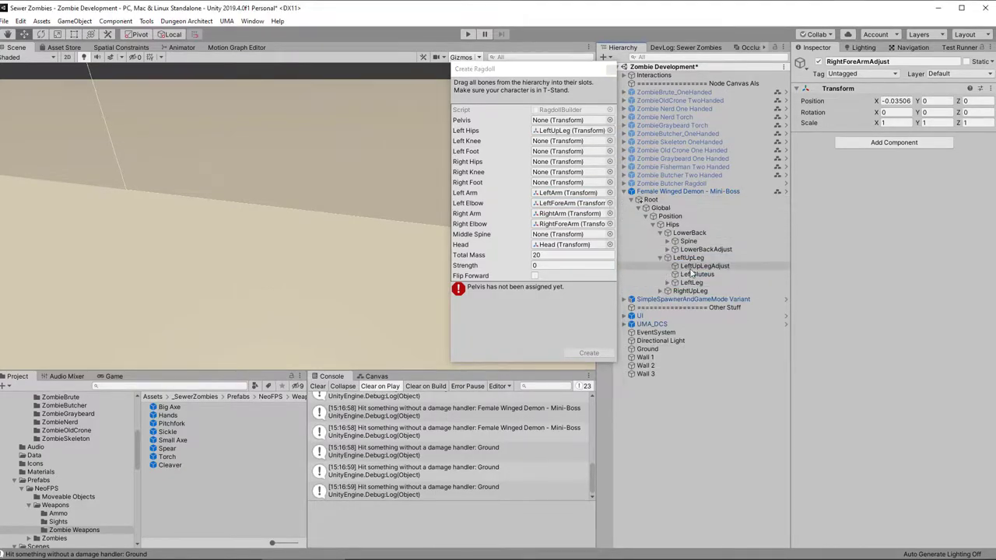
pyautogui.moveTo(691, 282); pyautogui.dragTo(568, 140)
pyautogui.click(668, 283)
pyautogui.moveTo(699, 298); pyautogui.dragTo(572, 161)
# Assign RightUpLeg as the ragdoll's Right Hips, RightLeg as its Right Knee and RightFoot as its Right Foot.
pyautogui.click(660, 307)
pyautogui.moveTo(693, 333); pyautogui.dragTo(568, 172)
pyautogui.click(668, 333)
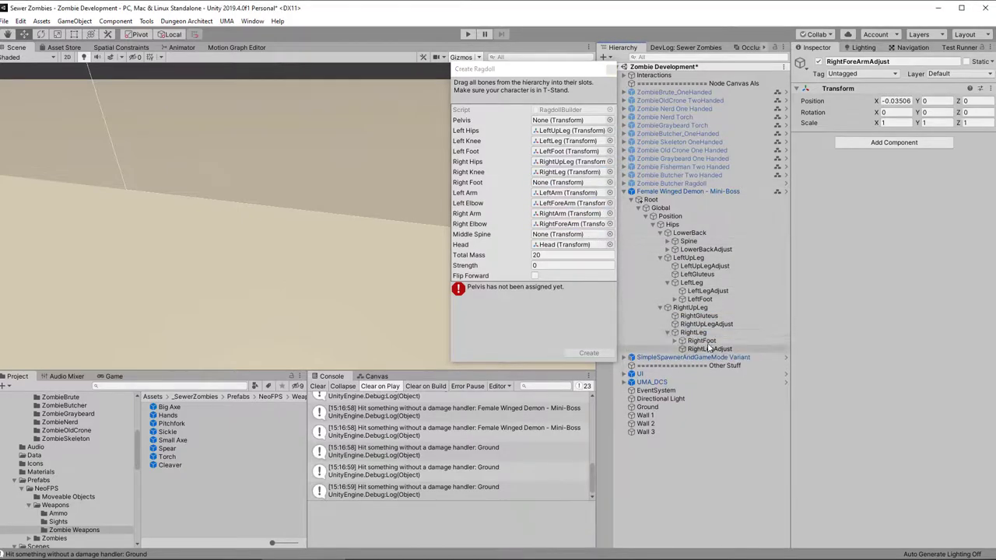
pyautogui.moveTo(701, 340); pyautogui.dragTo(568, 182)
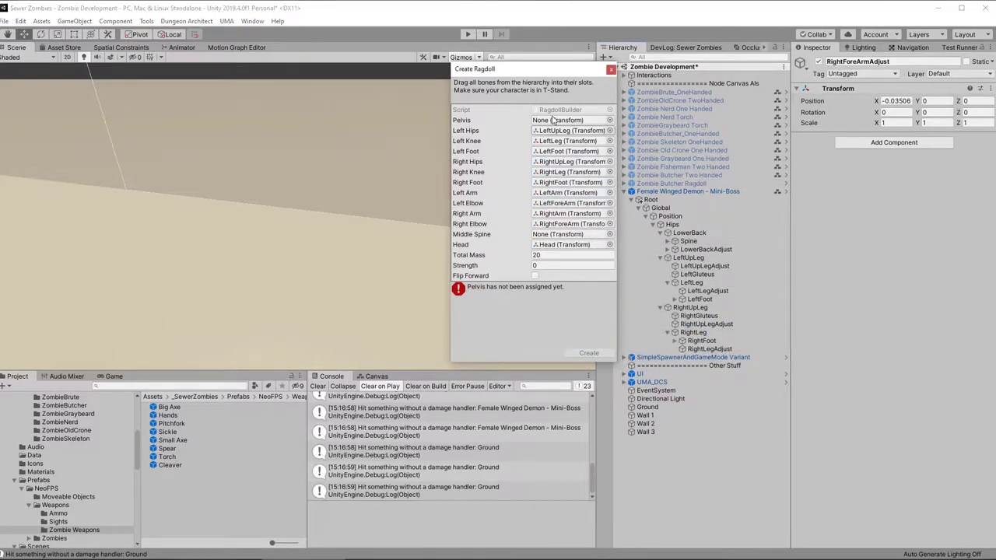
# Assign Hips as the Pelvis and LowerBack as the Middle Spine of the ragdoll.
pyautogui.moveTo(653, 226); pyautogui.dragTo(572, 120)
pyautogui.click(667, 241)
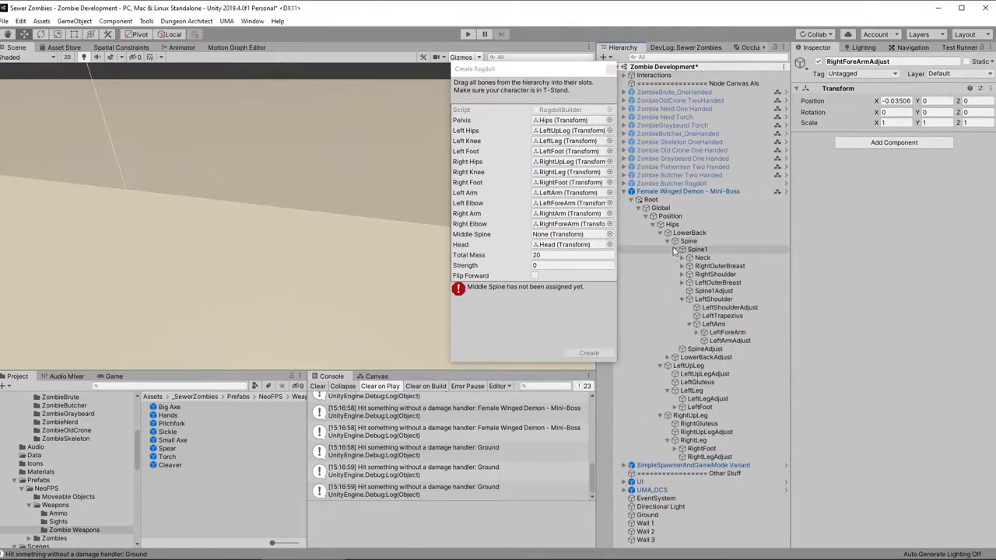
pyautogui.moveTo(689, 233); pyautogui.dragTo(580, 236)
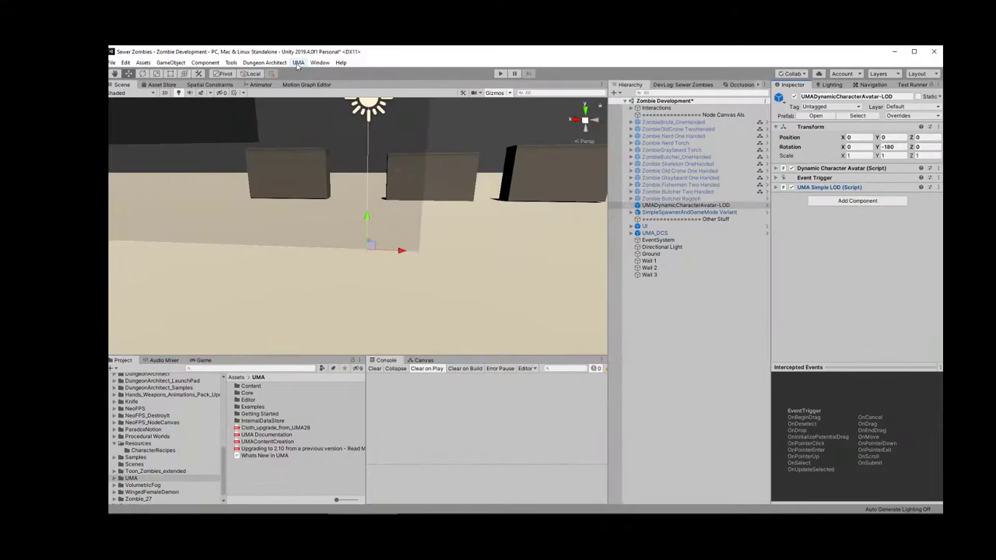
# Generate the bones of UMADynamicCharacterAvatar-LOD with the UMA Bone Builder, with Remove UMAData enabled.
pyautogui.click(227, 21)
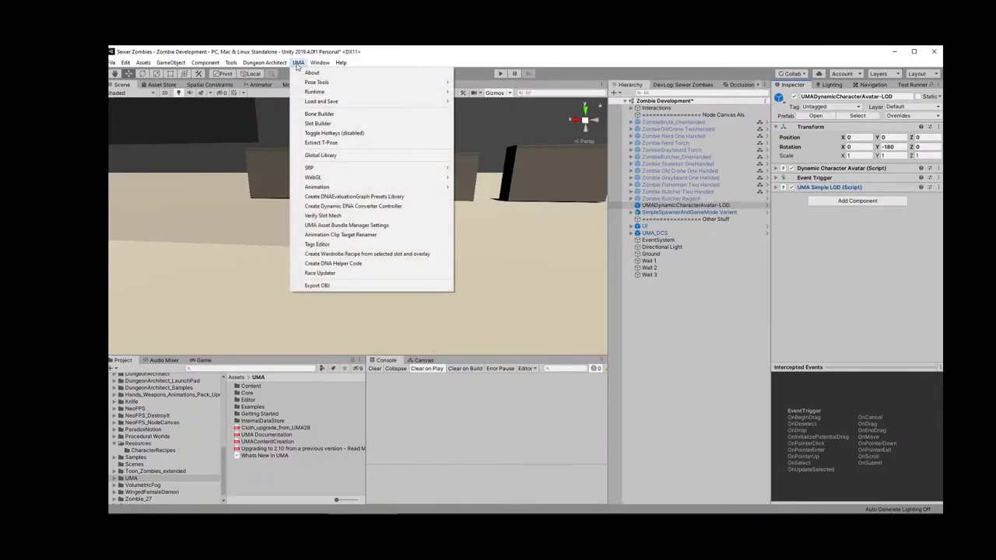
pyautogui.click(323, 115)
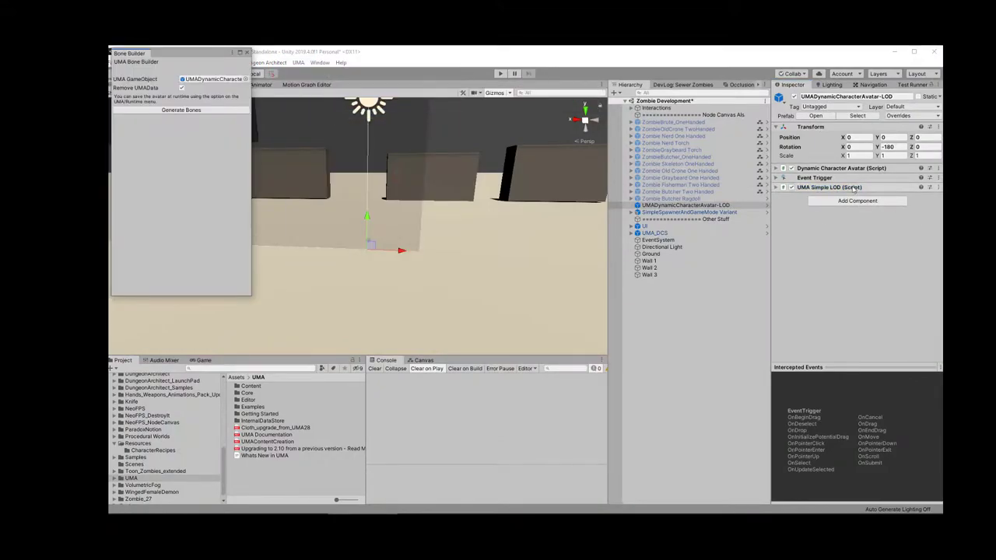
pyautogui.click(175, 113)
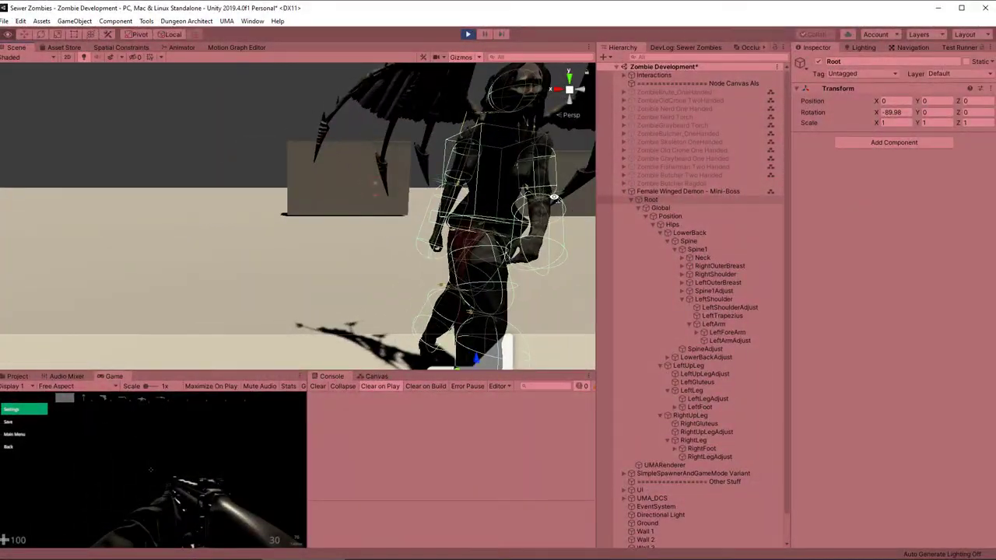
# Examine the ragdoll colliders around the demon's body from different angles in the running scene.
pyautogui.press('s')
pyautogui.moveTo(555, 198); pyautogui.dragTo(498, 257, button='right')
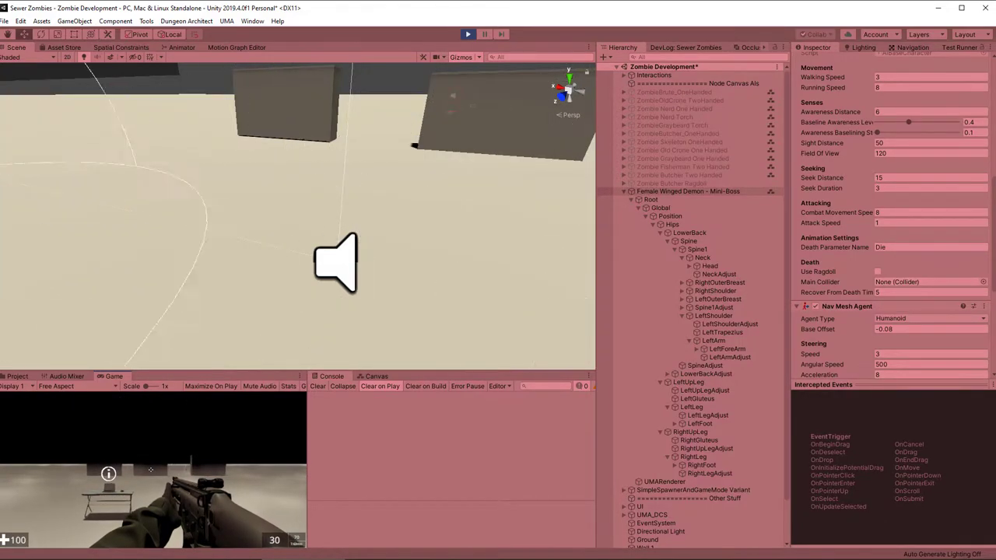
pyautogui.press('Escape')
pyautogui.moveTo(251, 244); pyautogui.dragTo(254, 290, button='right')
pyautogui.press('s')
pyautogui.click(11, 449)
pyautogui.click(10, 449)
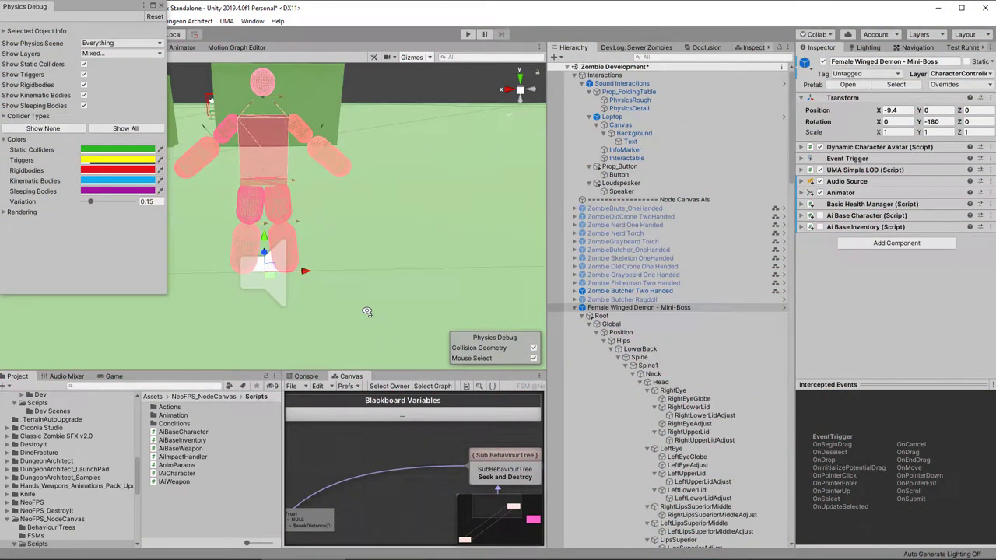
# Compare the demon's physics colliders before and during play using the Physics Debug view.
pyautogui.keyDown('alt'); pyautogui.moveTo(368, 312); pyautogui.dragTo(341, 307); pyautogui.keyUp('alt')
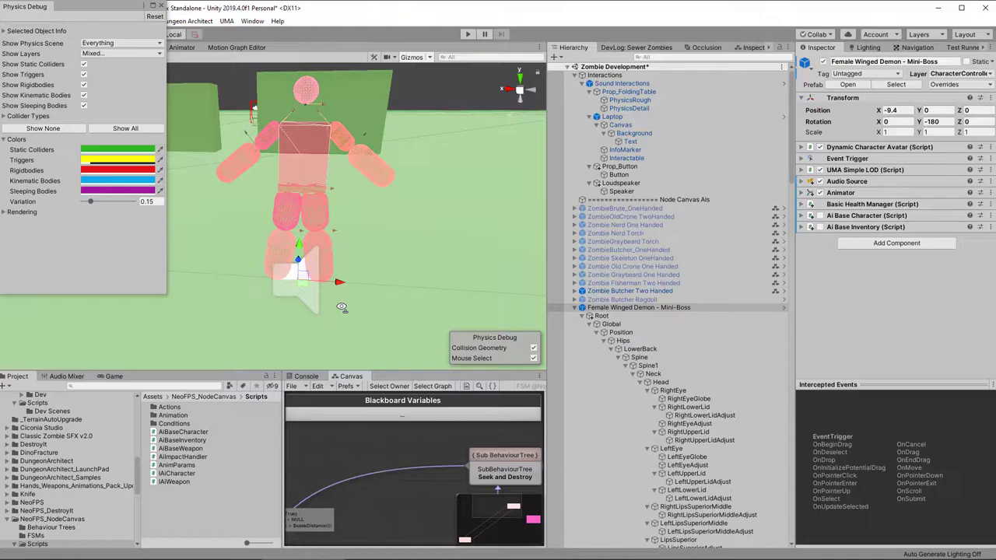
pyautogui.hotkey('ctrl', 'p')
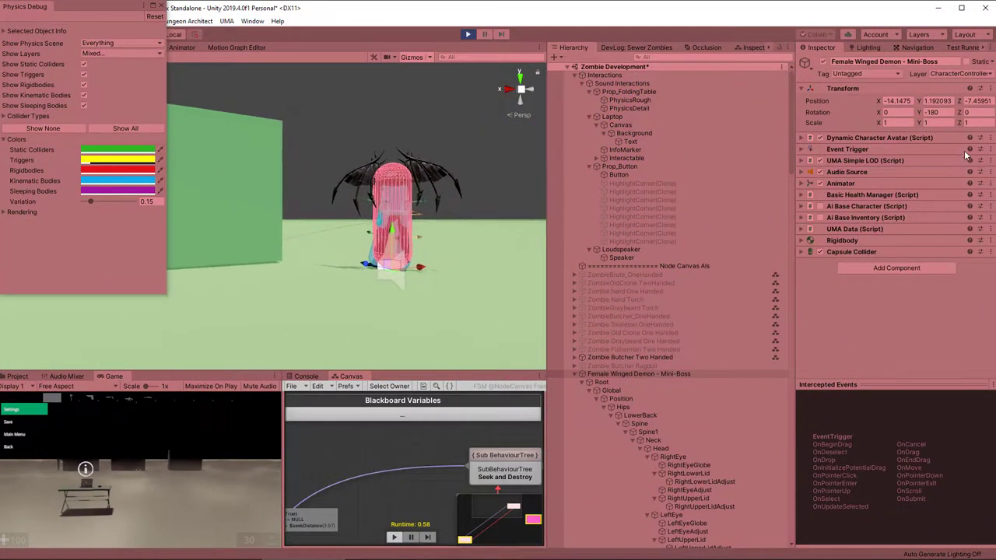
pyautogui.moveTo(295, 226); pyautogui.dragTo(412, 206, button='right')
pyautogui.moveTo(2, 138); pyautogui.dragTo(242, 146, button='right')
pyautogui.keyDown('alt'); pyautogui.moveTo(242, 145); pyautogui.dragTo(173, 144); pyautogui.keyUp('alt')
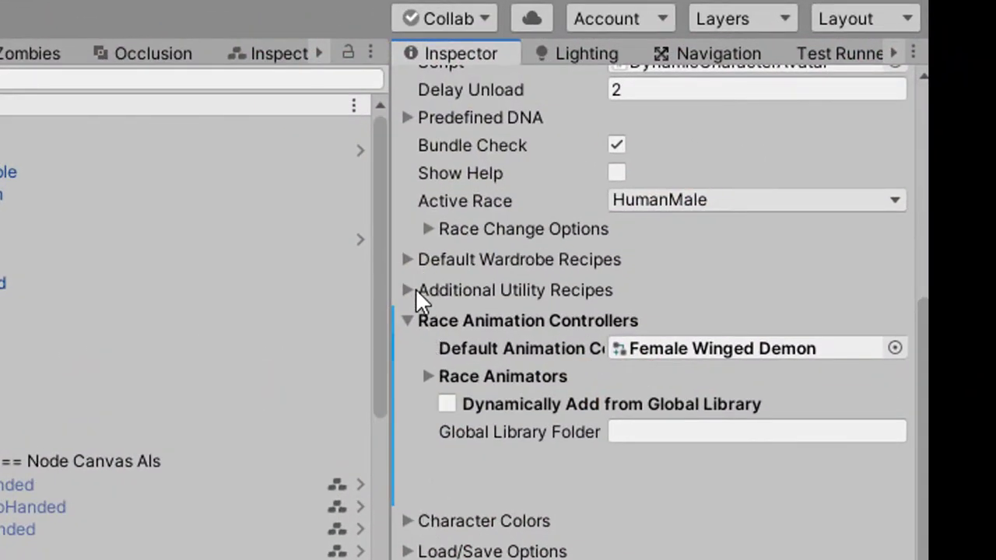
# Clear CapsuleColliderRecipe from the Dynamic Character Avatar's Additional Utility Recipes and set the list's size to 0.
pyautogui.click(416, 290)
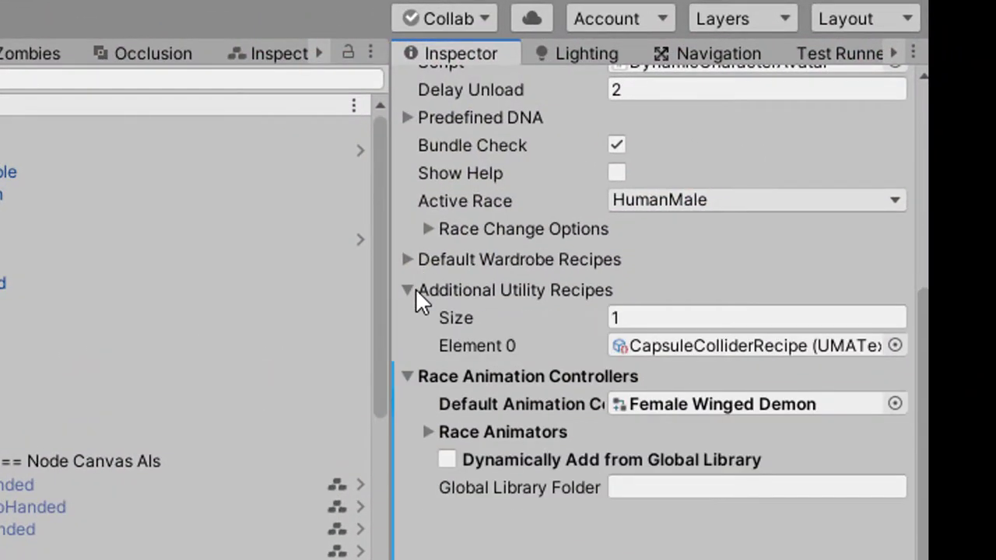
pyautogui.click(766, 357)
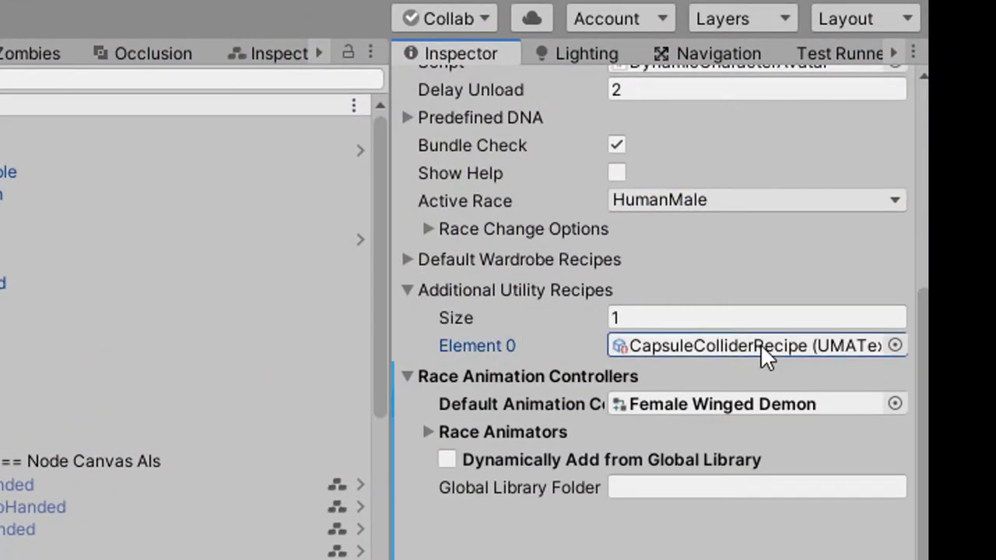
pyautogui.press('Delete')
pyautogui.click(754, 316)
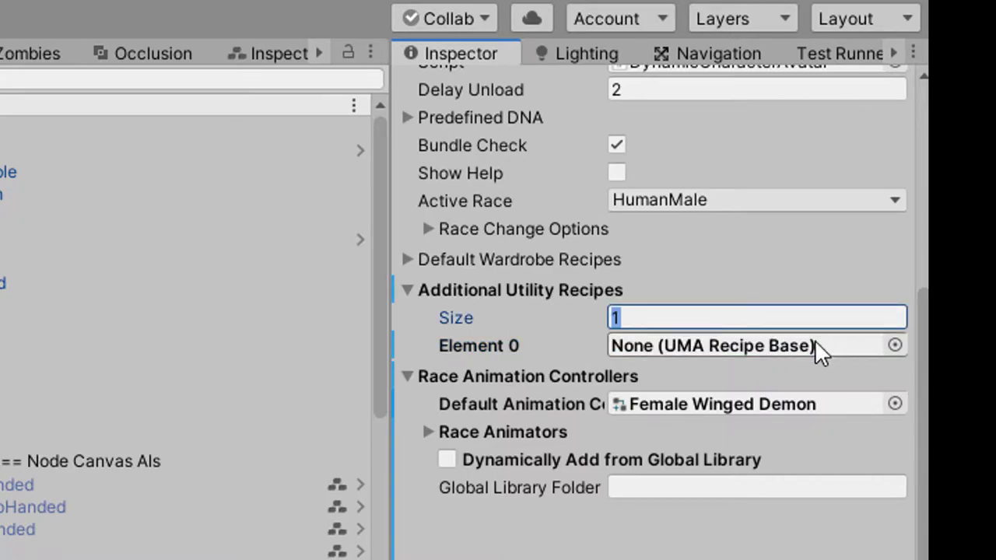
pyautogui.write('0')
pyautogui.press('Return')
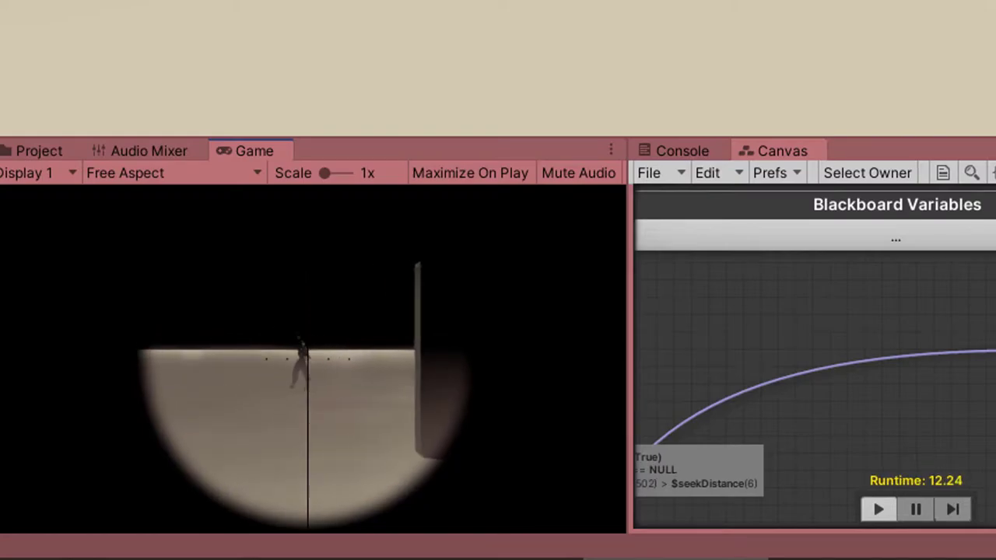
# Play-test the scene by shooting the demon until it dies, and examine its ragdoll body up close.
pyautogui.click(308, 359)
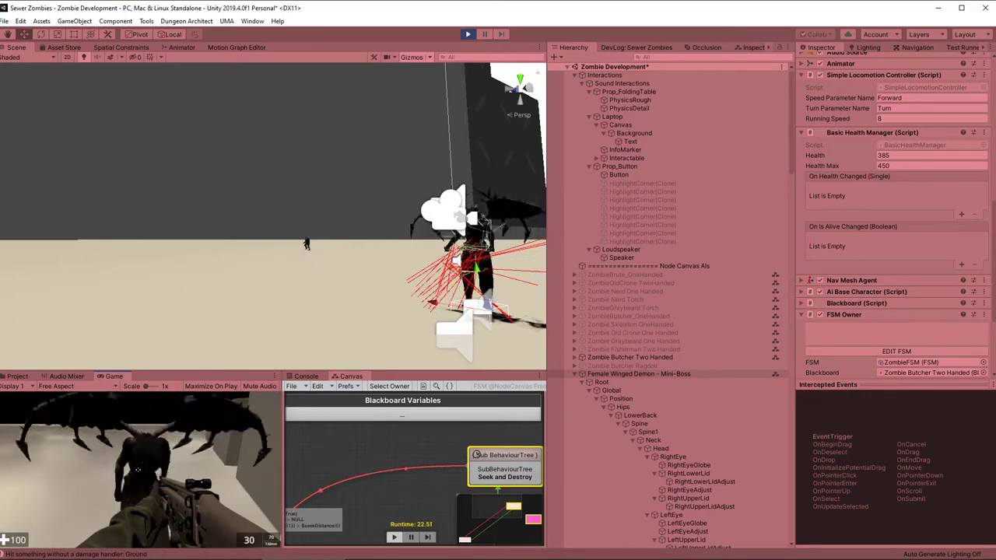
pyautogui.click(138, 470)
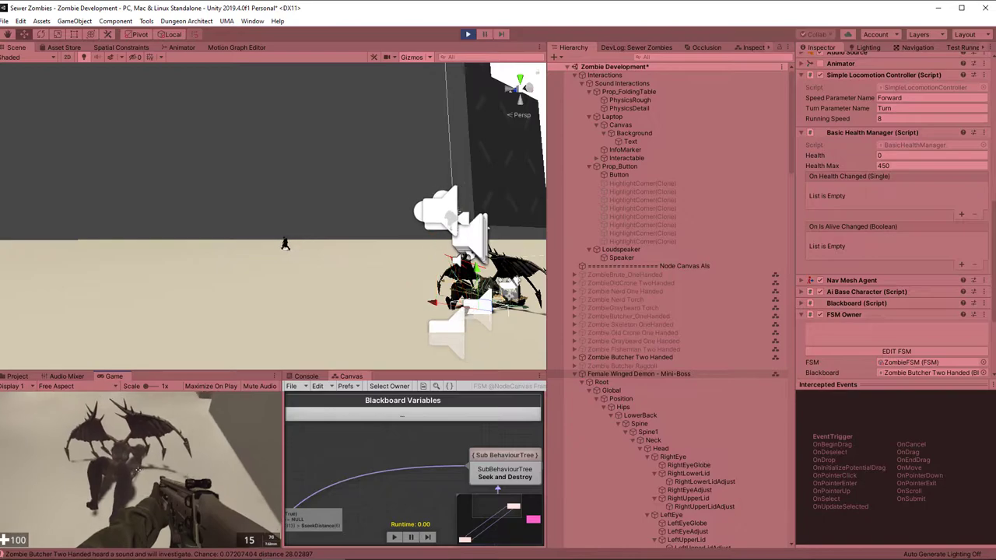
pyautogui.rightClick(139, 470)
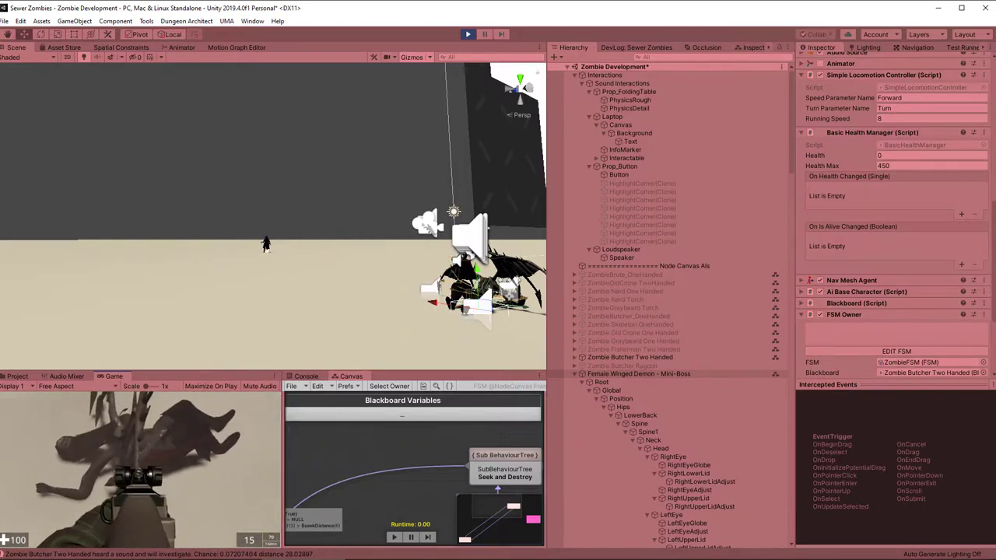
pyautogui.press('w')
pyautogui.press('a')
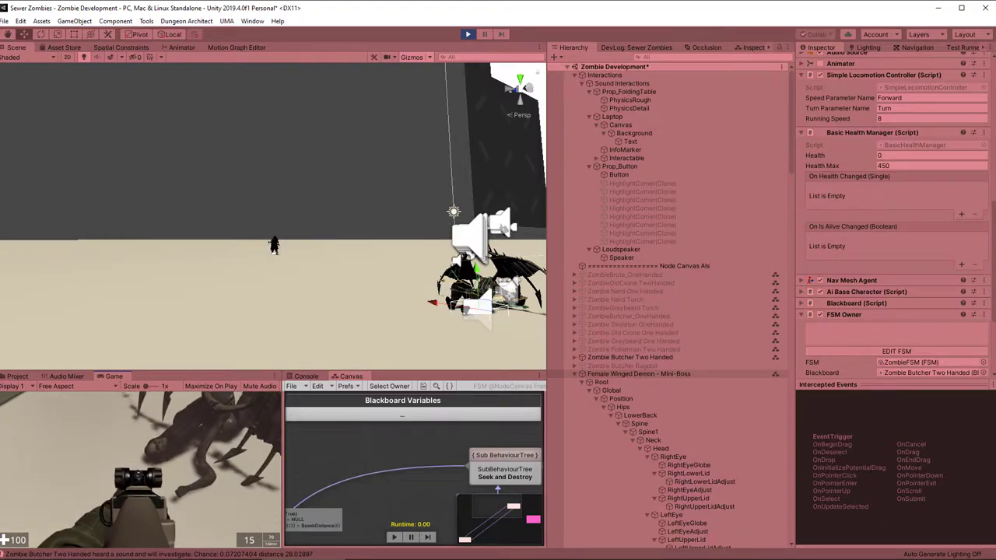
pyautogui.press('s')
pyautogui.press('s')
pyautogui.press('Escape')
# Open the Physics Debug window and inspect the demon's colliders in the running scene.
pyautogui.click(252, 21)
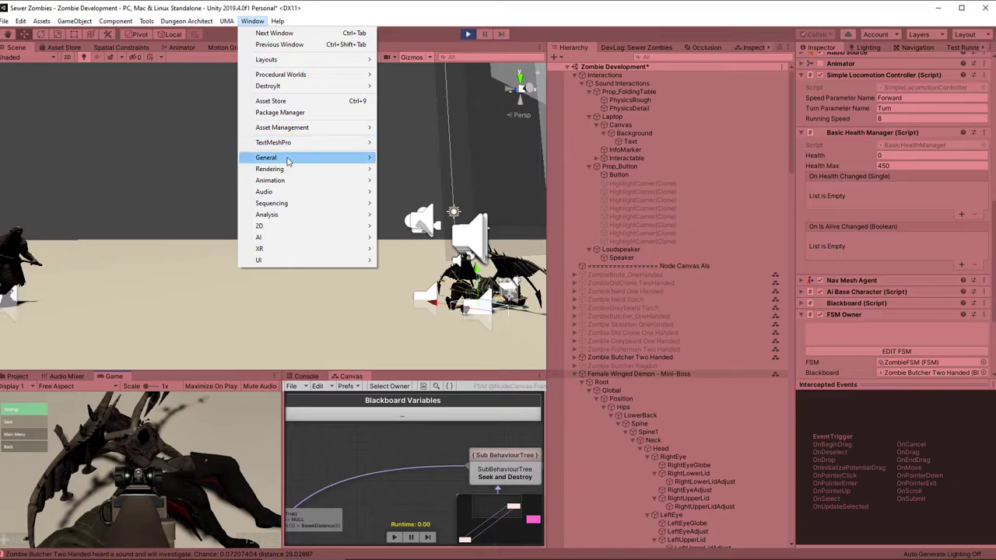
pyautogui.click(409, 242)
pyautogui.moveTo(358, 340); pyautogui.dragTo(741, 426, button='right')
pyautogui.press('w')
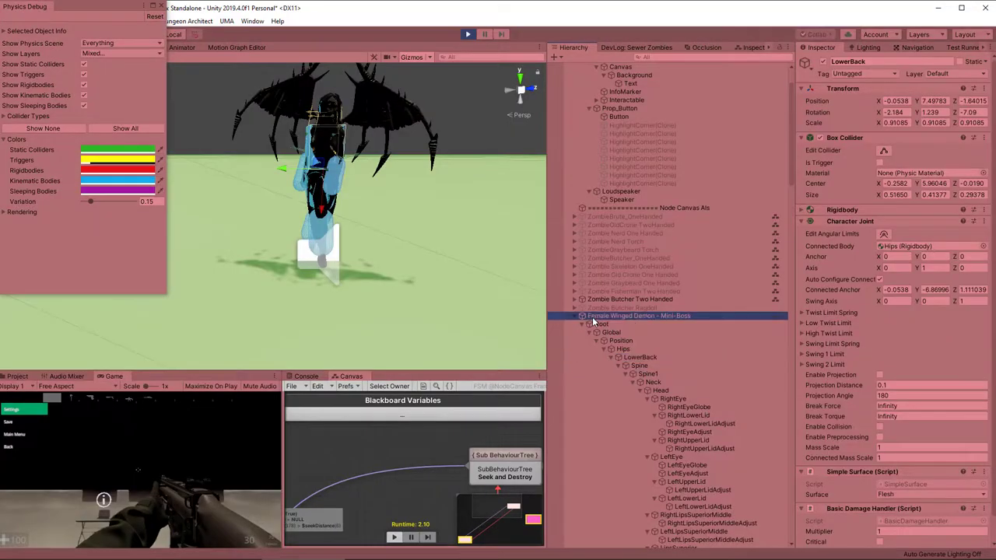
# Select the Female Winged Demon - Mini-Boss in the running scene and examine its Ai Base Character settings.
pyautogui.click(592, 317)
pyautogui.click(803, 198)
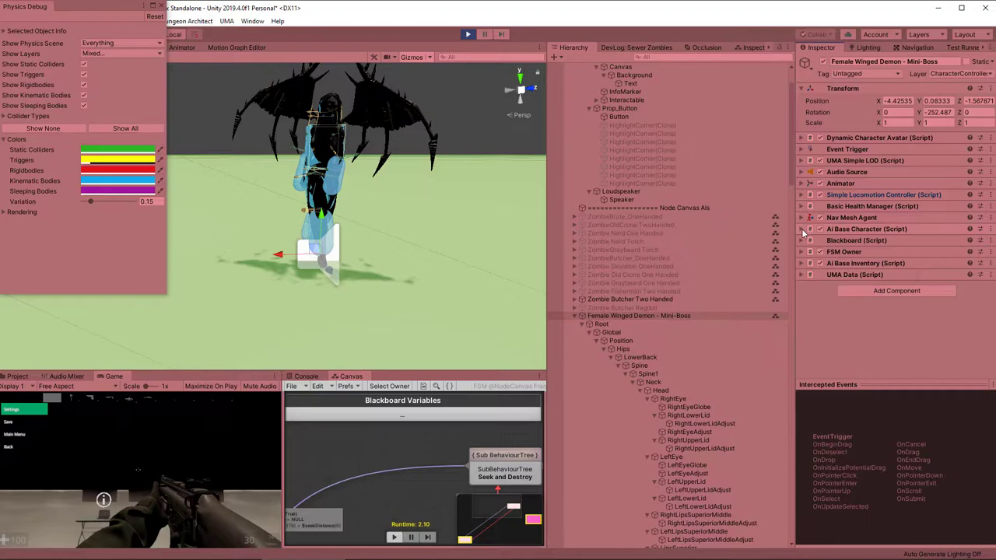
pyautogui.click(802, 229)
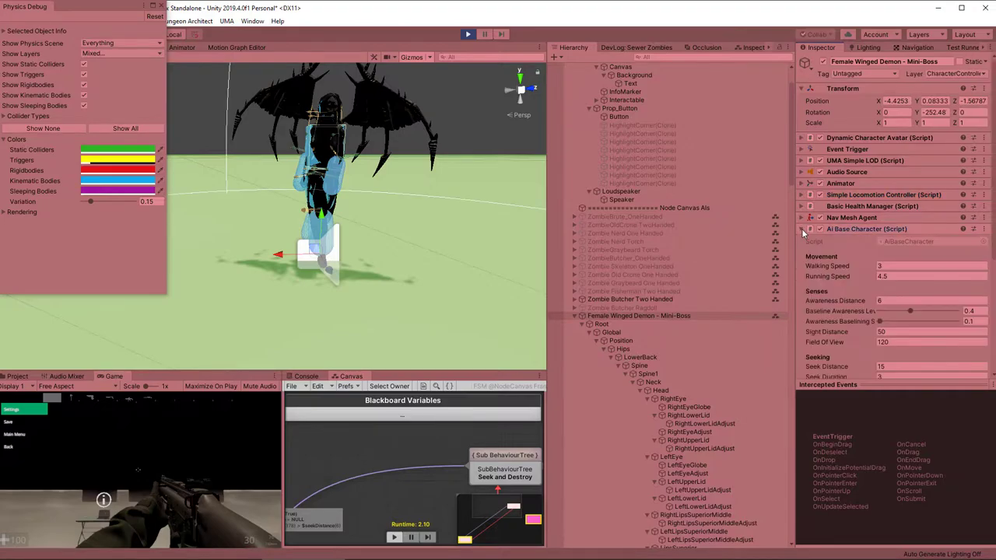
pyautogui.scroll(-5, 867, 300)
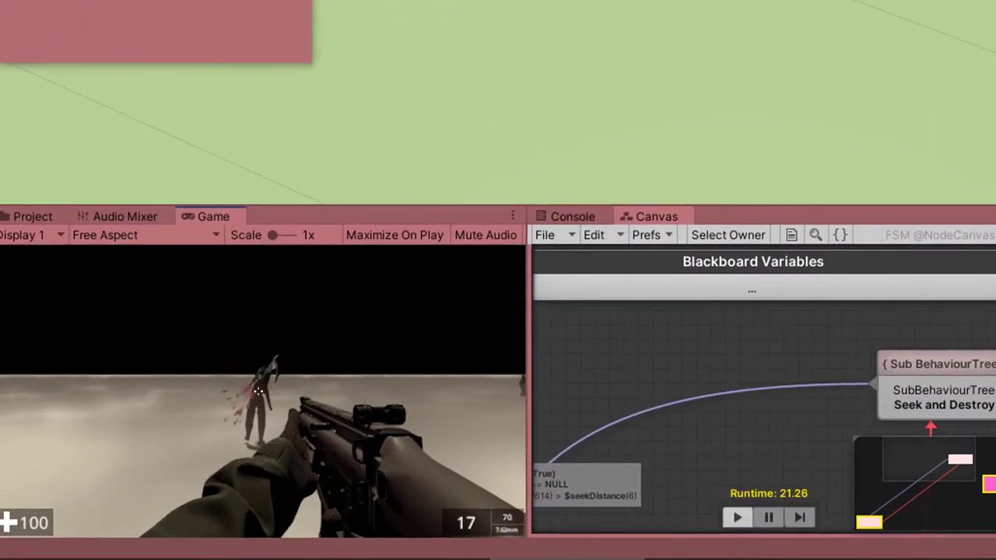
# Play-test the demon's death by shooting it until it falls, and walk up to examine its body.
pyautogui.click(258, 391)
pyautogui.click(259, 391)
pyautogui.click(258, 391)
pyautogui.click(259, 391)
pyautogui.click(258, 392)
pyautogui.click(258, 391)
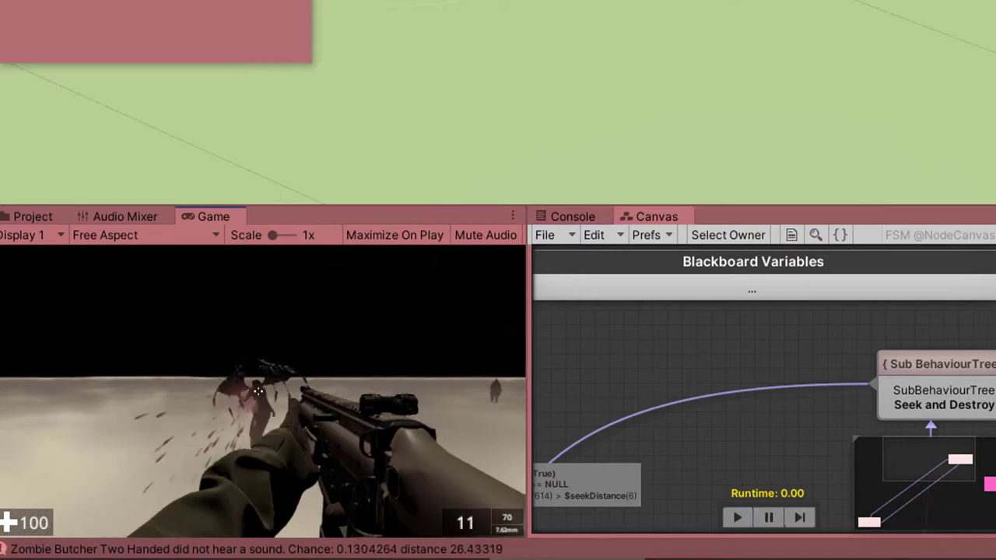
pyautogui.click(258, 391)
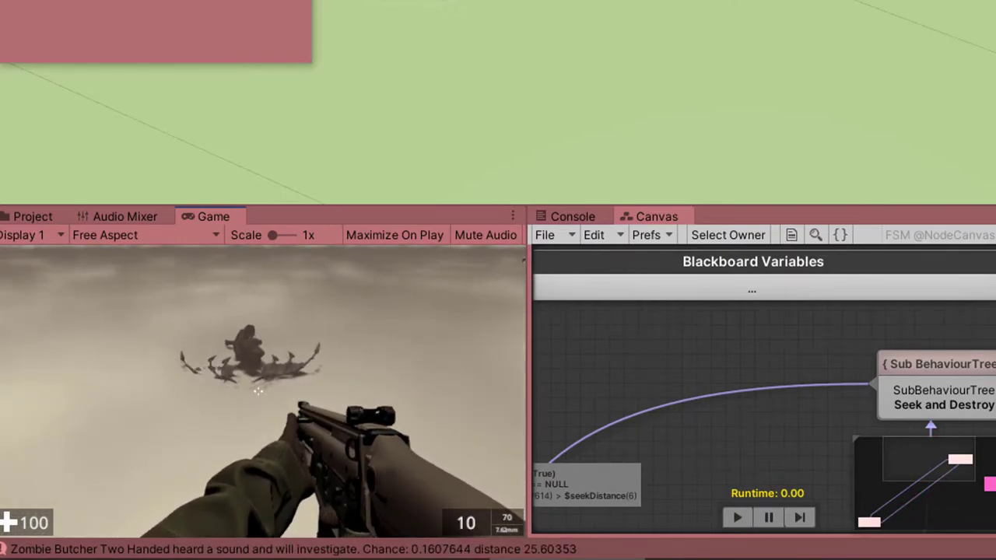
pyautogui.rightClick(258, 392)
pyautogui.press('w')
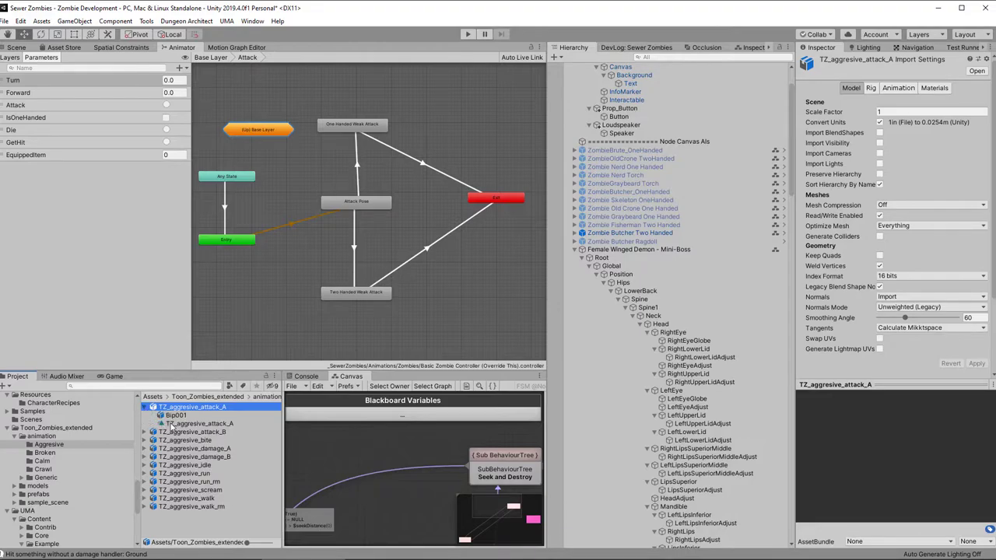
# Select the TZ_aggresive_attack_A animation clip inside its imported model in the Aggresive folder.
pyautogui.click(166, 424)
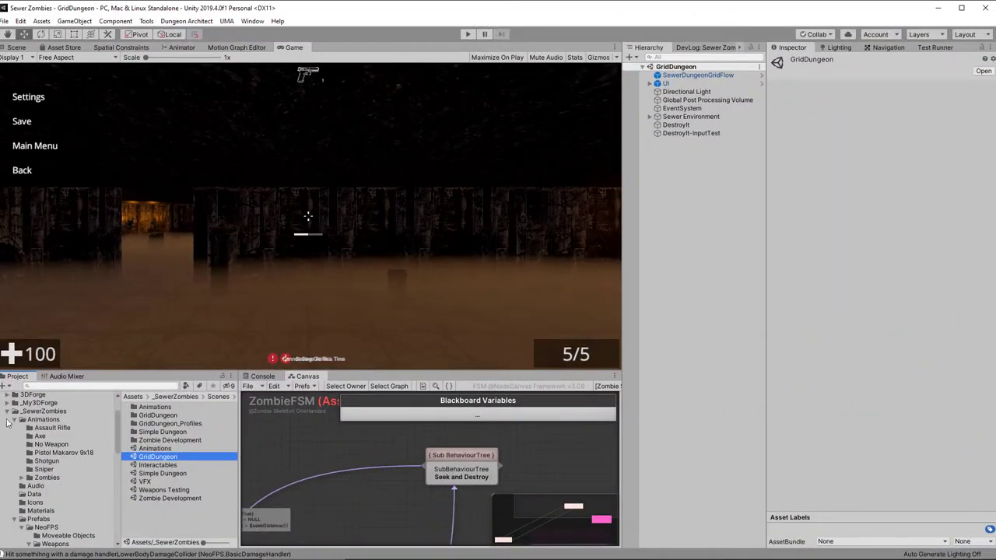
# Open the Sewer DungeonGridFlow asset from the Data folder and review its Mini-Boss path, Health Packs and Spawn nodes.
pyautogui.click(43, 490)
pyautogui.doubleClick(167, 434)
pyautogui.click(634, 97)
pyautogui.click(546, 130)
pyautogui.click(453, 128)
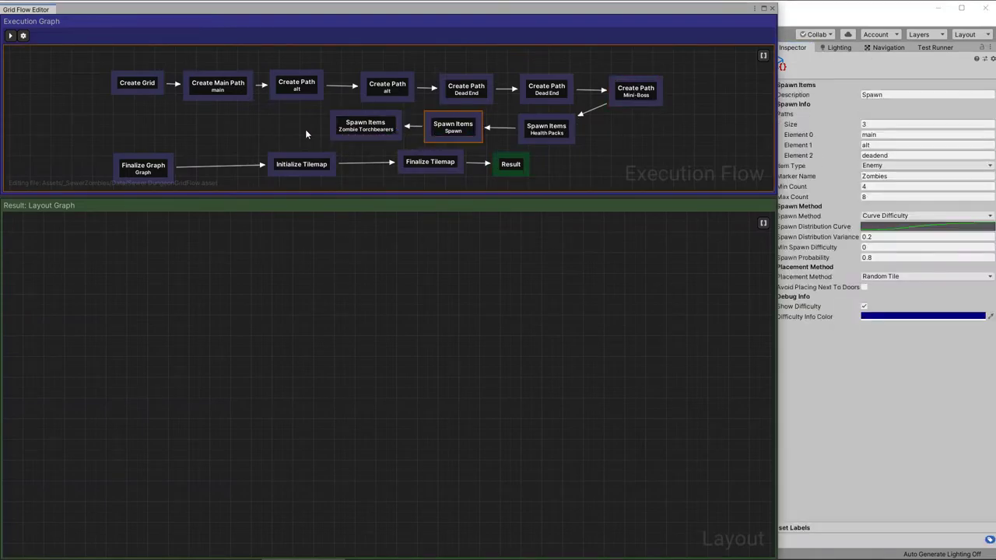
# Disconnect the Zombie Torchbearers node from Finalize Graph and add a new Spawn Items node beside it.
pyautogui.keyDown('alt'); pyautogui.click(328, 129); pyautogui.keyUp('alt')
pyautogui.rightClick(284, 122)
pyautogui.moveTo(312, 132)
pyautogui.click(422, 165)
pyautogui.moveTo(323, 143); pyautogui.dragTo(274, 132)
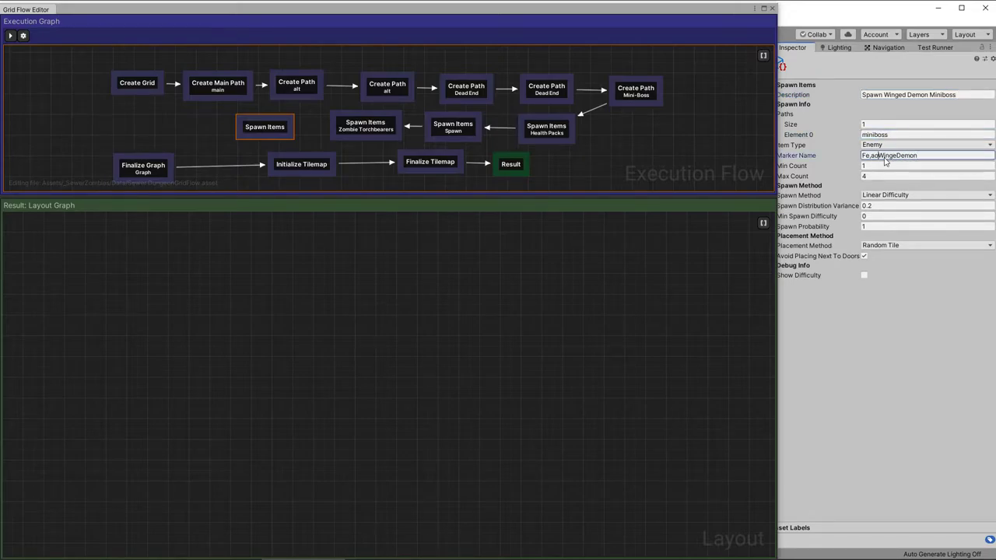
# Configure the new node with description Spawn Winged Demon Miniboss, path miniboss, item type Enemy, marker WingedDemon, and minimum and maximum count 2.
pyautogui.write('WingedDemon')
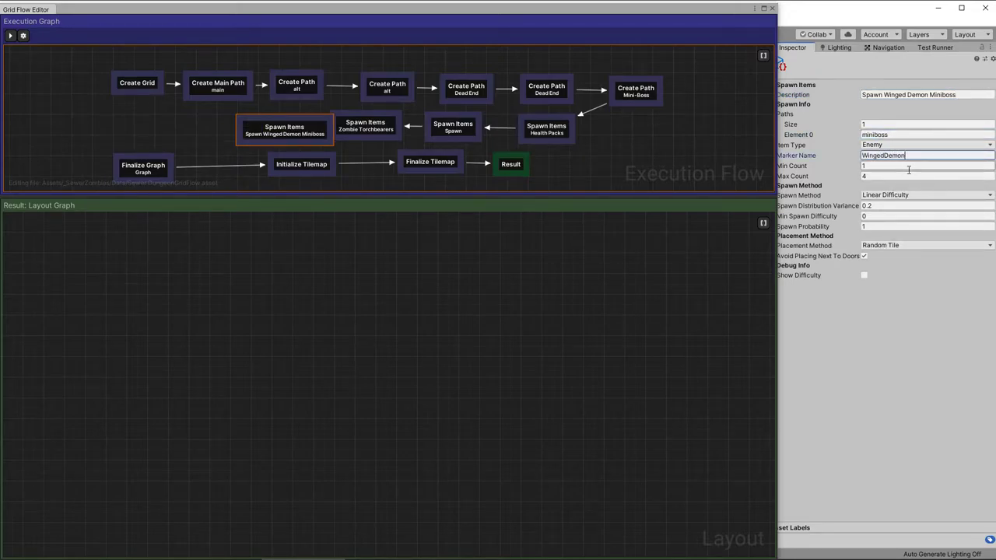
pyautogui.click(895, 167)
pyautogui.write('2')
pyautogui.click(884, 177)
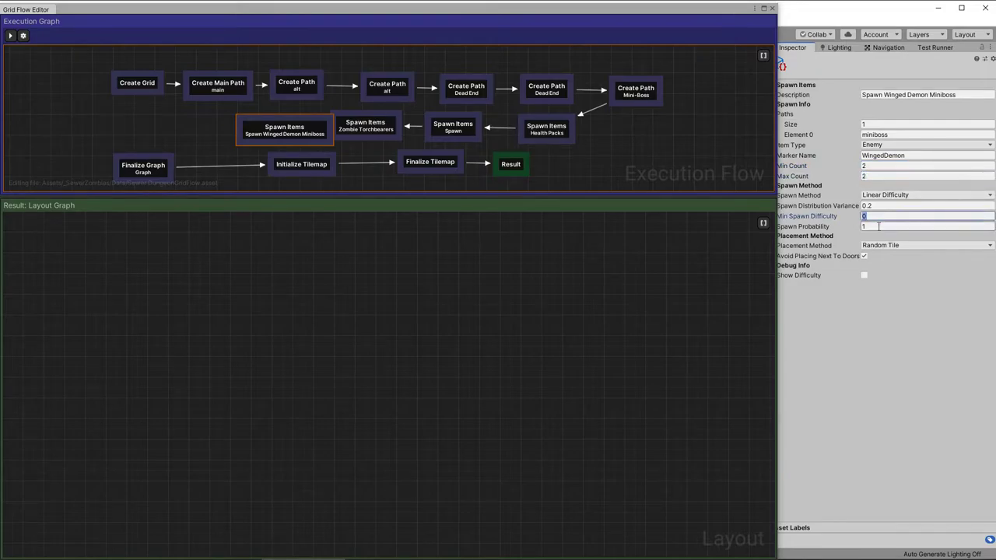
# Link the demon spawn node between Zombie Torchbearers and Finalize Graph, build the flow and close the Grid Flow Editor.
pyautogui.moveTo(271, 132); pyautogui.dragTo(233, 128)
pyautogui.moveTo(333, 126); pyautogui.dragTo(296, 124)
pyautogui.moveTo(204, 140); pyautogui.dragTo(168, 158)
pyautogui.click(12, 36)
pyautogui.click(351, 129)
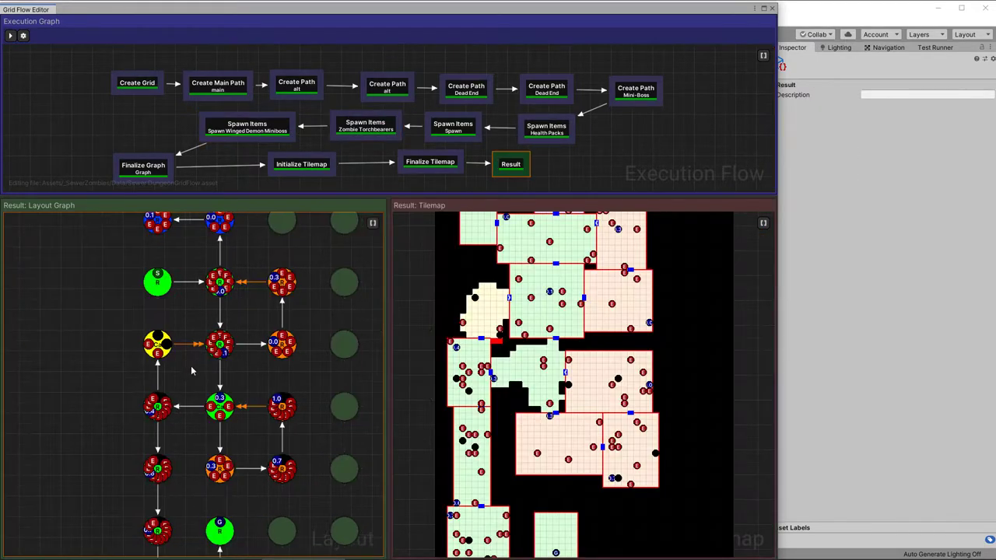
pyautogui.click(772, 8)
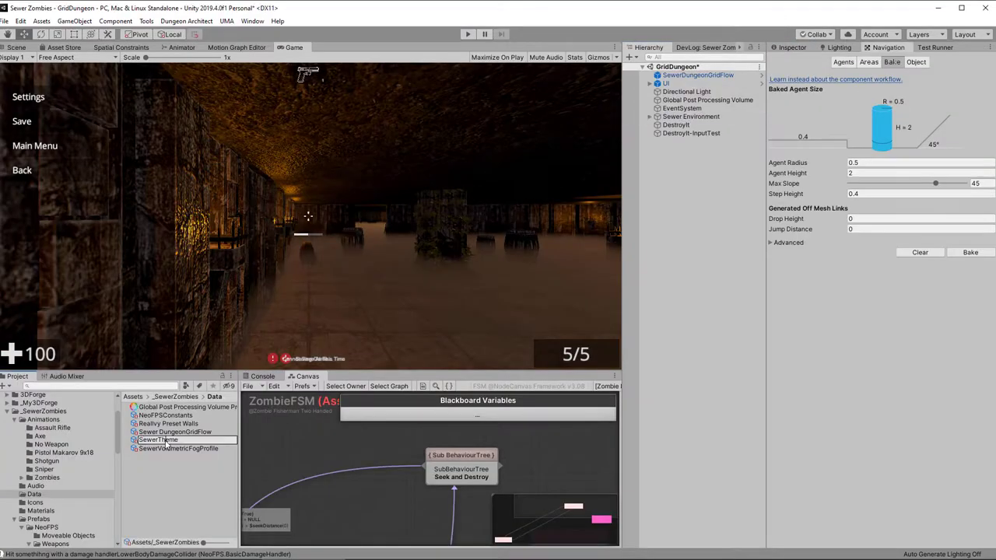
# Open SewerTheme, add a marker node named WingedDemon, and connect it to a new game object node below it.
pyautogui.doubleClick(166, 442)
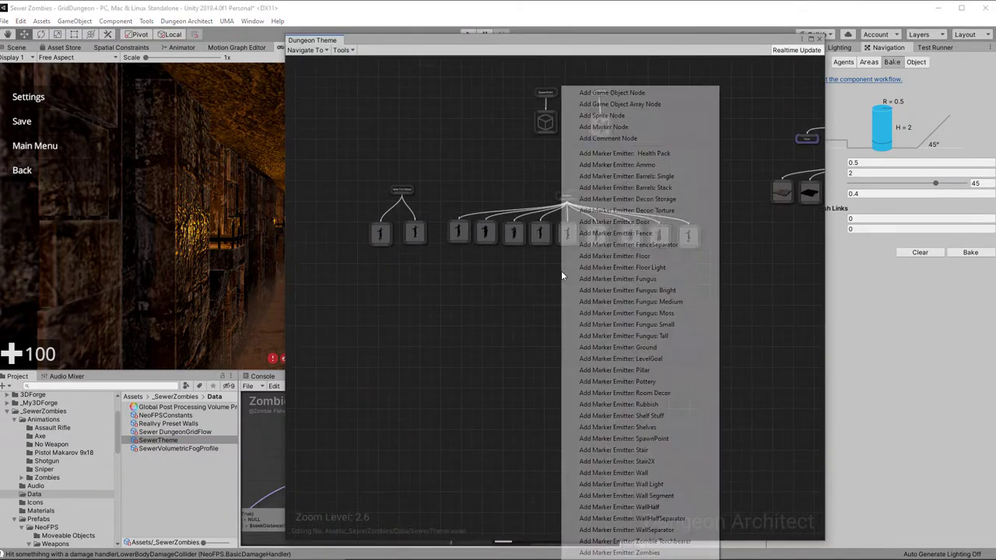
pyautogui.write('Winde')
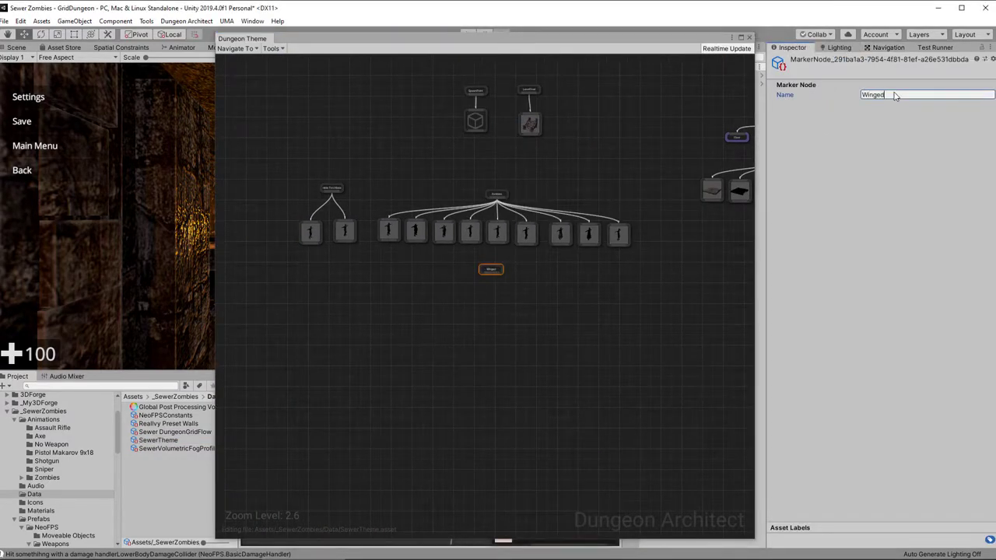
pyautogui.rightClick(480, 295)
pyautogui.click(554, 82)
pyautogui.moveTo(480, 297); pyautogui.dragTo(491, 300)
pyautogui.moveTo(493, 273); pyautogui.dragTo(492, 272)
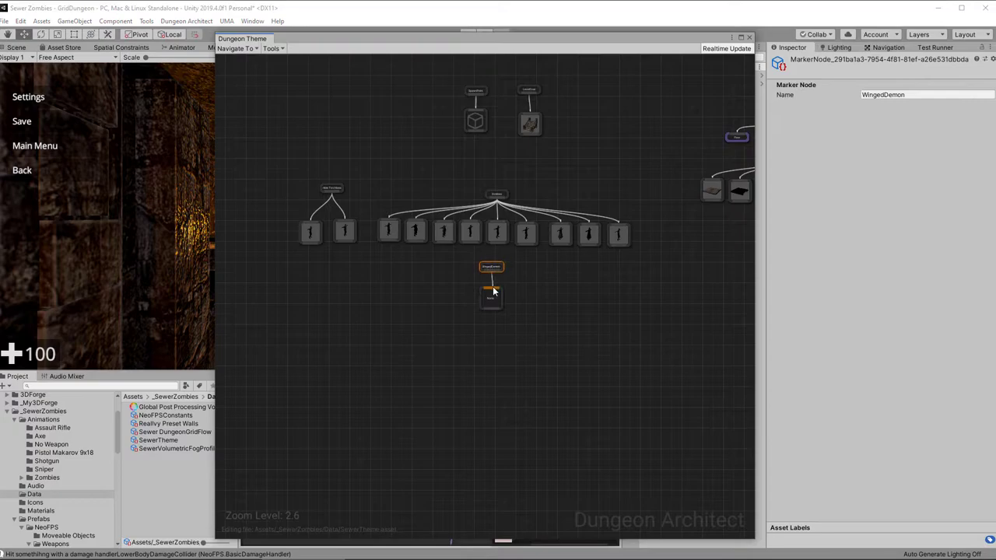
# Assign the Female Winged Demon - Mini-Boss prefab from the Zombies folder to the new game object node.
pyautogui.scroll(-5, 90, 508)
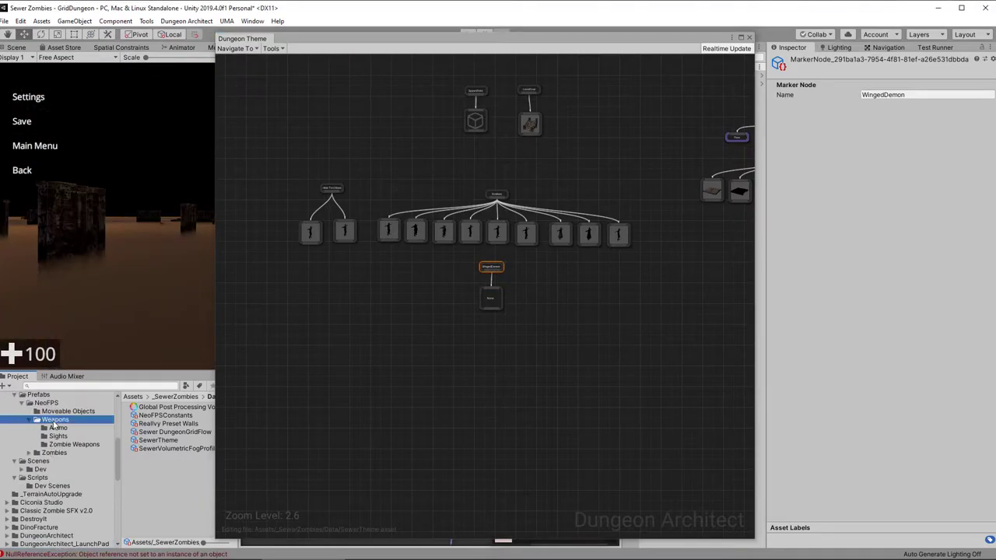
pyautogui.click(96, 452)
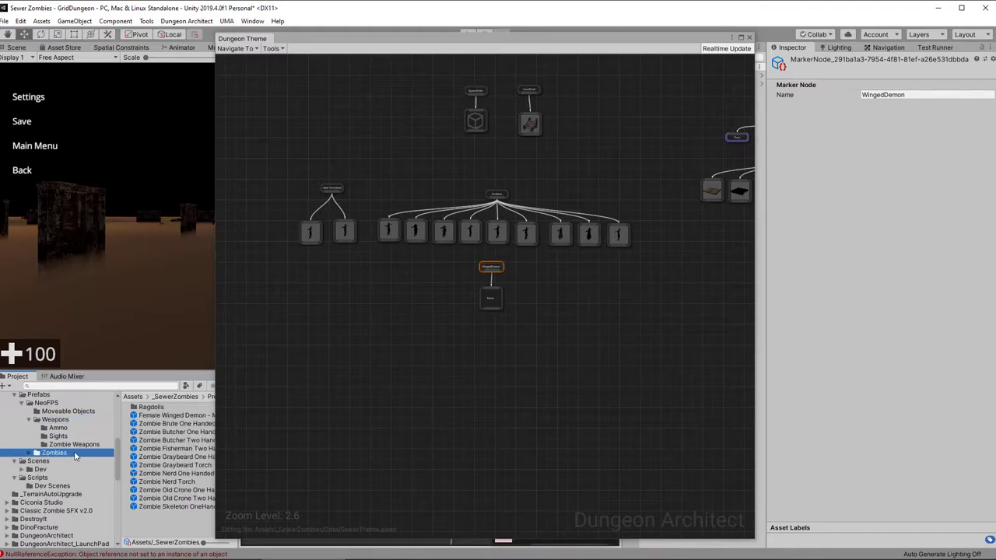
pyautogui.click(492, 300)
pyautogui.moveTo(153, 418); pyautogui.dragTo(899, 195)
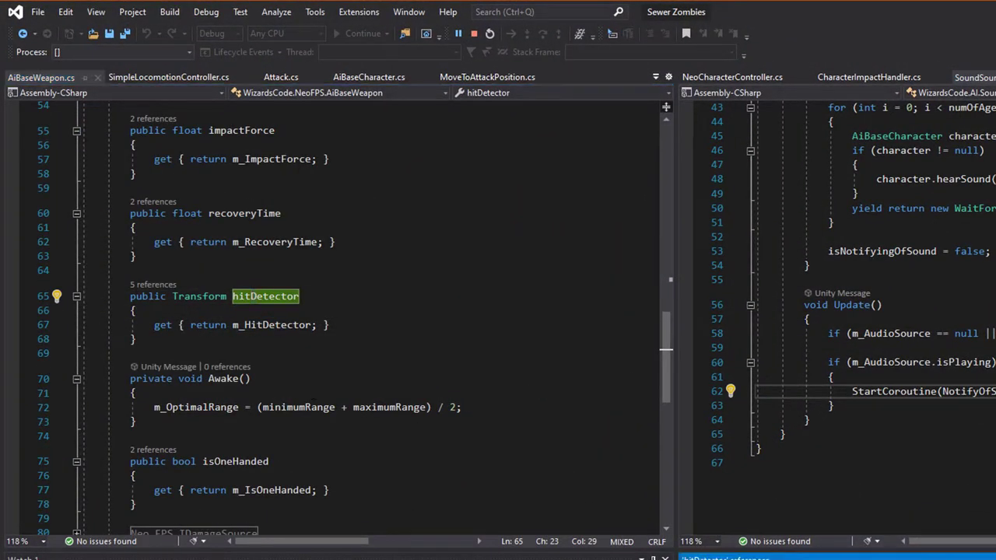
# In Visual Studio, extract the raycast hit-detection block of AiBaseCharacter's Update into a method named CheckForHit and save the file.
pyautogui.press('Return')
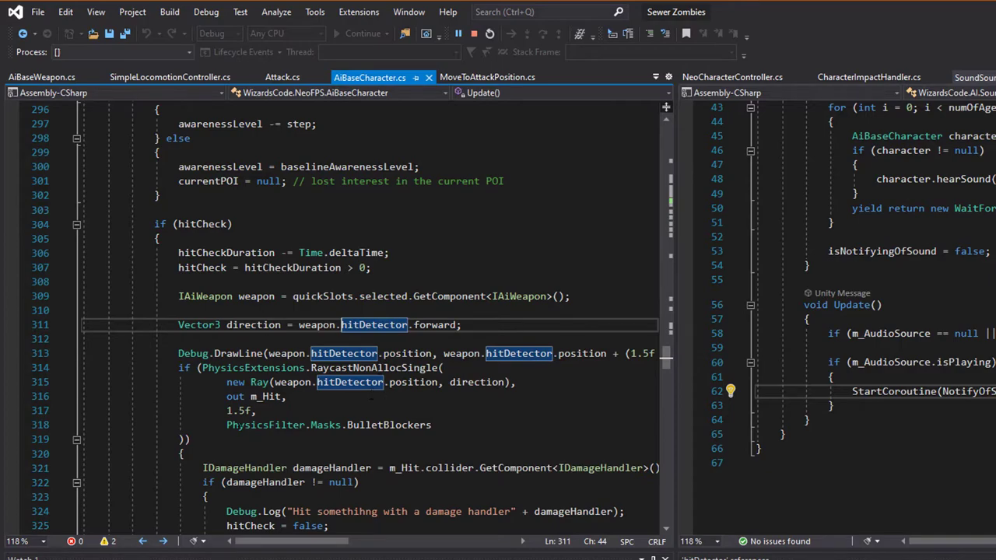
pyautogui.scroll(-3, 371, 398)
pyautogui.press('Down')
pyautogui.press('Return')
pyautogui.press('Up')
pyautogui.press('Up')
pyautogui.press('Down')
pyautogui.press('Delete')
pyautogui.scroll(-2, 371, 398)
pyautogui.moveTo(185, 525); pyautogui.dragTo(179, 134)
pyautogui.hotkey('ctrl', '.')
pyautogui.press('Return')
pyautogui.write('CheckForHit(weapon, direction);')
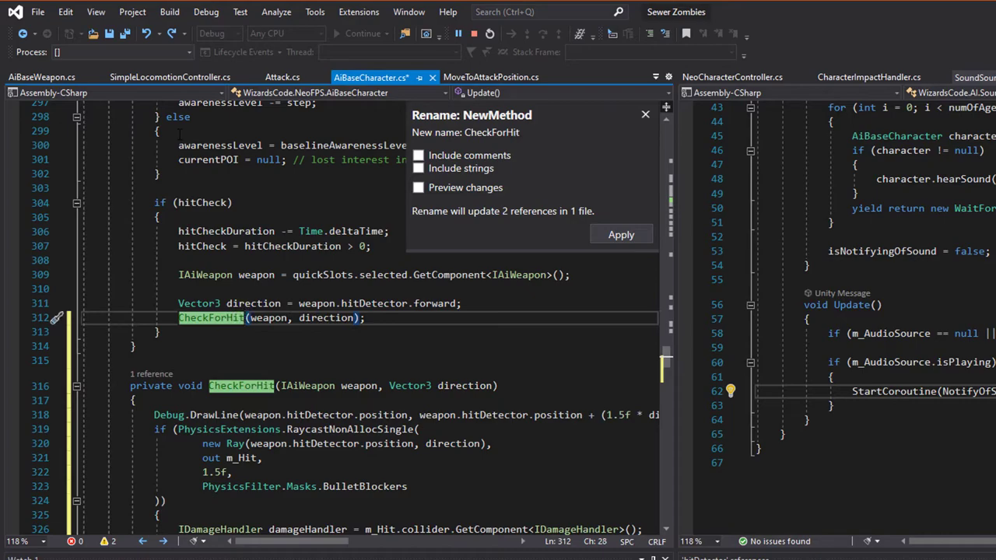
pyautogui.press('Return')
pyautogui.hotkey('ctrl', 's')
# Change CheckForHit's return type to bool and declare bool isHit = false at the start of its body.
pyautogui.doubleClick(190, 386)
pyautogui.write('bool')
pyautogui.click(179, 318)
pyautogui.scroll(-3, 181, 315)
pyautogui.click(187, 259)
pyautogui.press('Return')
pyautogui.write('Boo isHit')
pyautogui.press('BackSpace')
pyautogui.press('BackSpace')
pyautogui.press('BackSpace')
pyautogui.press('BackSpace')
pyautogui.press('BackSpace')
pyautogui.press('BackSpace')
pyautogui.press('BackSpace')
pyautogui.press('BackSpace')
pyautogui.press('BackSpace')
pyautogui.write('bool isHit = false;')
pyautogui.press('Return')
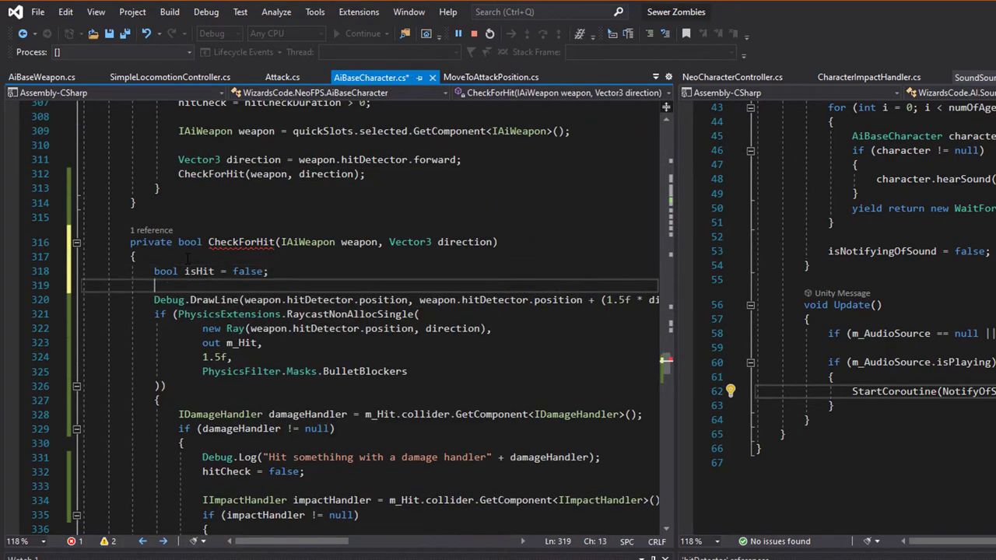
# Set isHit = true just before the AddDamage call and return isHit at the end of CheckForHit.
pyautogui.scroll(-3, 187, 259)
pyautogui.click(577, 444)
pyautogui.hotkey('ctrl', 'Return')
pyautogui.write('isHit = true;')
pyautogui.scroll(-6, 212, 424)
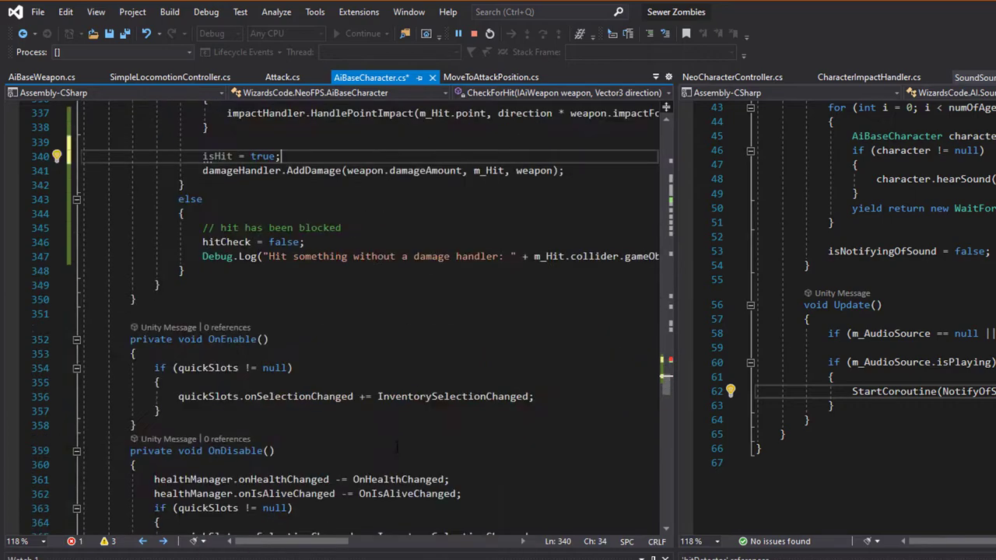
pyautogui.scroll(3, 211, 424)
pyautogui.click(212, 424)
pyautogui.press('Return')
pyautogui.write('return i')
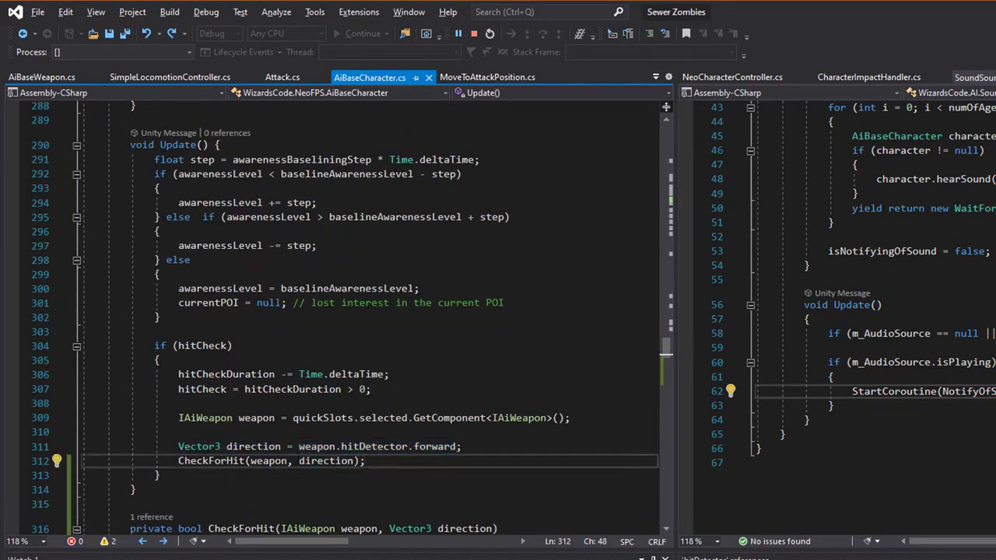
# Turn the CheckForHit call in Update into nested if (!CheckForHit(weapon, direction)) blocks that make up to three checks.
pyautogui.press('Home')
pyautogui.write('if (')
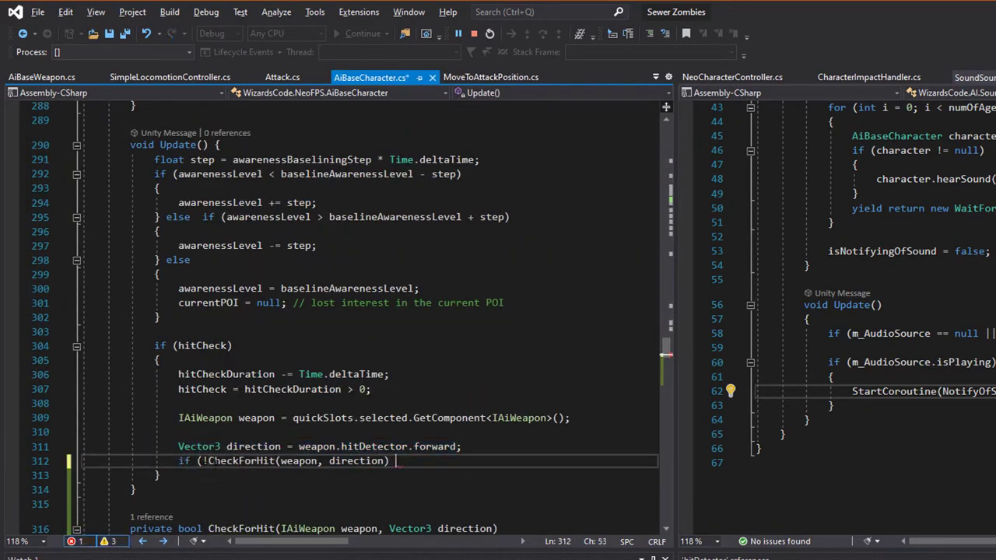
pyautogui.write(')')
pyautogui.press('Return')
pyautogui.write('{')
pyautogui.press('Return')
pyautogui.write('if (!CheckForHit(weapon, direction')
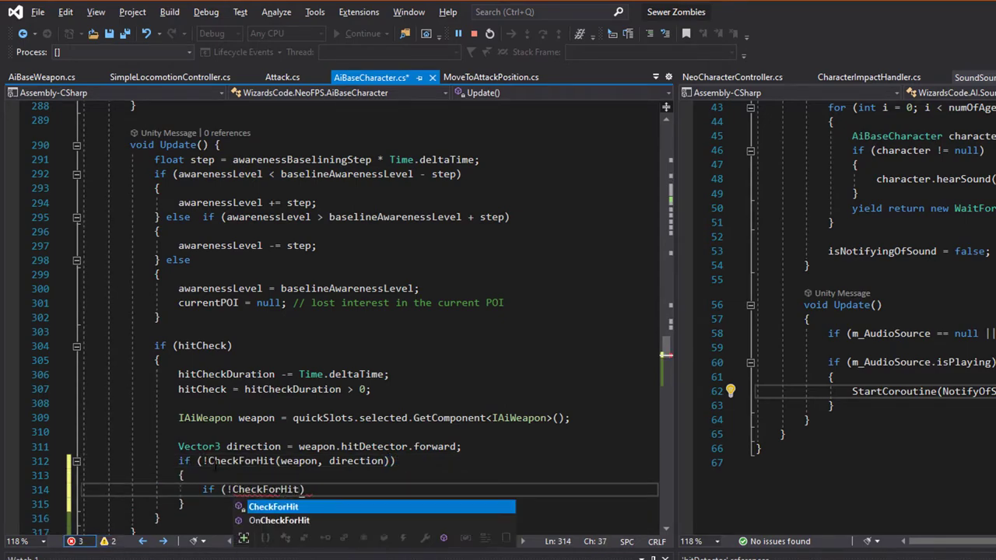
pyautogui.write('))')
pyautogui.press('Return')
pyautogui.write('{')
pyautogui.press('Return')
pyautogui.write('CheckForHit(weapon, direction)')
pyautogui.write(';')
pyautogui.scroll(-1, 208, 461)
# Comment above the direction declaration that three angles are checked from the hitDetector and that a landed or obstructed hit skips the remaining checks.
pyautogui.press('Up')
pyautogui.press('Up')
pyautogui.press('Up')
pyautogui.press('Up')
pyautogui.press('Up')
pyautogui.press('Up')
pyautogui.press('Return')
pyautogui.write('/')
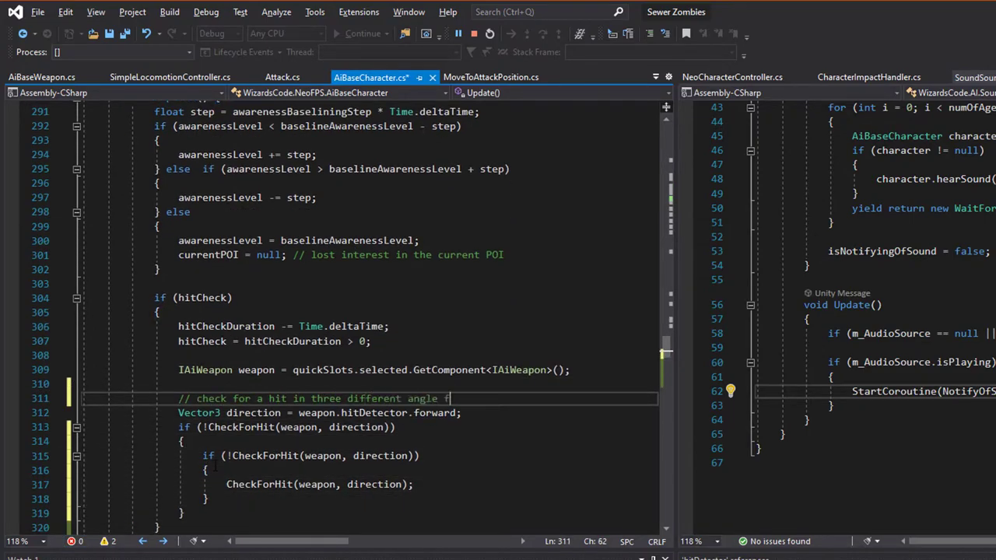
pyautogui.press('Return')
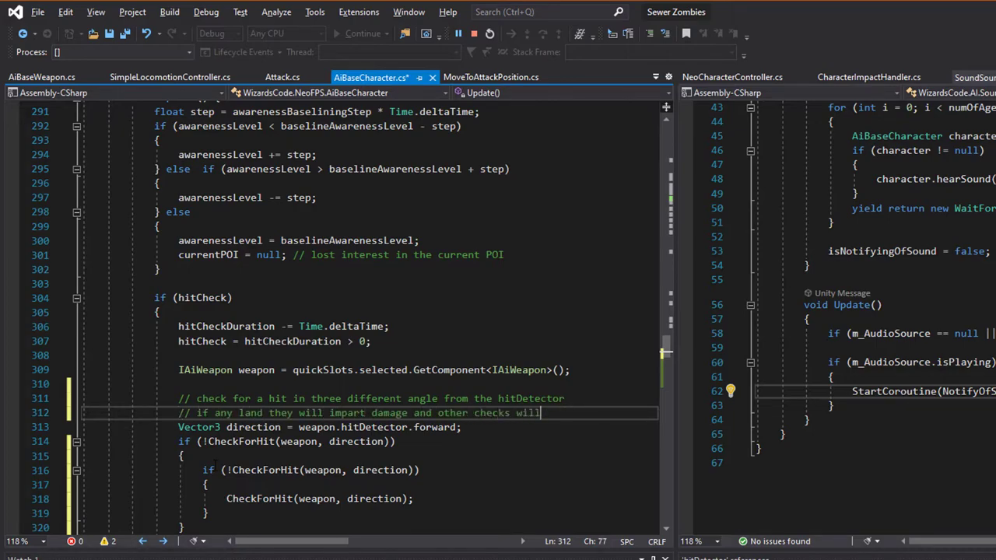
pyautogui.write('s will be skipped')
pyautogui.press('Return')
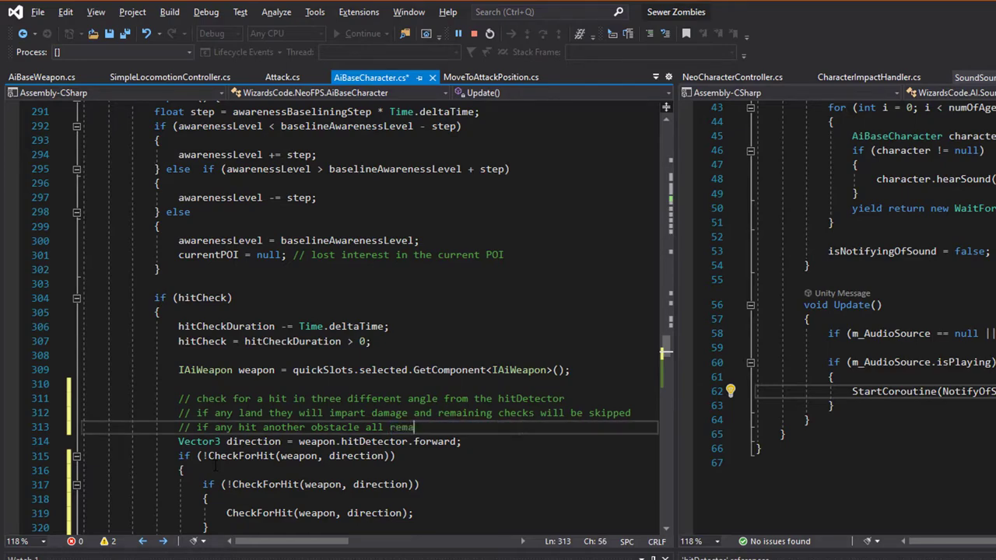
pyautogui.write('skipped')
# Set isHit = true in CheckForHit's blocked-hit branch, below hitCheck = false.
pyautogui.scroll(-13, 373, 438)
pyautogui.press('Return')
pyautogui.write('isHit = true;')
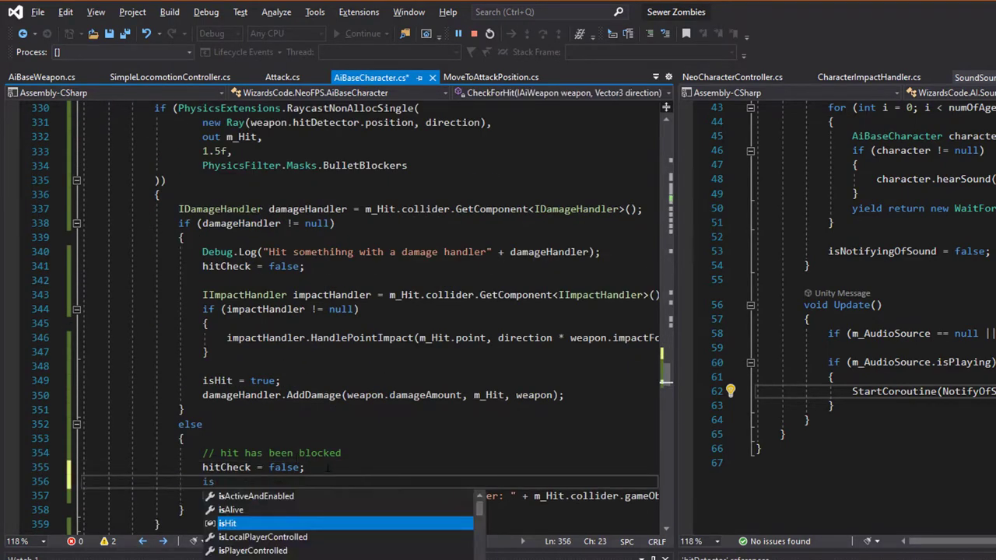
# Start a direction statement inside the first if block, above the second CheckForHit call.
pyautogui.scroll(10, 327, 467)
pyautogui.click(268, 336)
pyautogui.write('direction')
# Replace CheckForHit's Vector3 direction parameter with Ray ray and use ray in the RaycastNonAllocSingle call, copying the original Ray expression.
pyautogui.scroll(-3, 268, 335)
pyautogui.moveTo(203, 423); pyautogui.dragTo(487, 424)
pyautogui.hotkey('ctrl', 'c')
pyautogui.write('ray')
pyautogui.click(423, 409)
pyautogui.moveTo(389, 338); pyautogui.dragTo(493, 339)
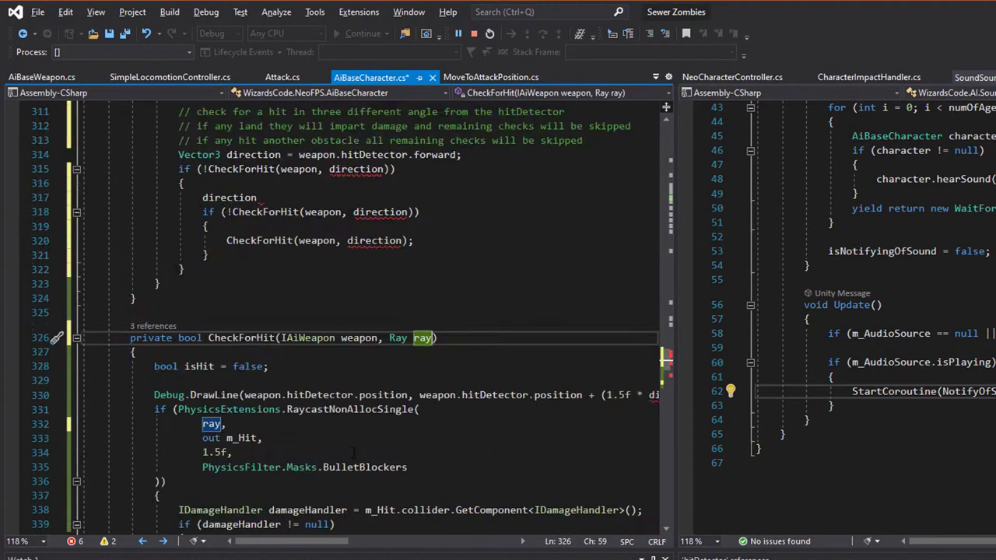
pyautogui.press('Return')
# Use ray.direction in place of direction in CheckForHit's Debug.DrawLine and HandlePointImpact calls.
pyautogui.scroll(-3, 435, 436)
pyautogui.click(649, 252)
pyautogui.write('ray.')
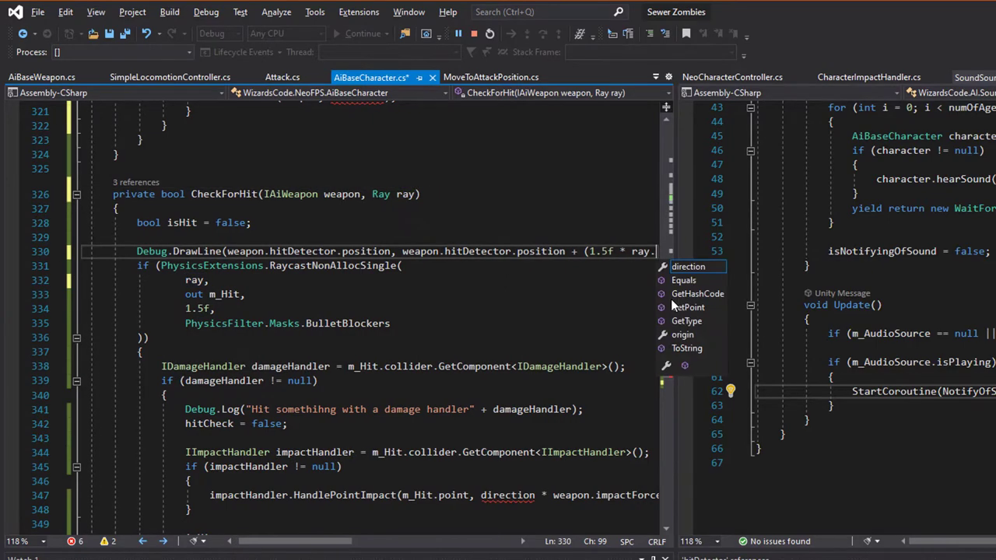
pyautogui.press('Return')
pyautogui.hotkey('ctrl', 'shift', 'Left')
pyautogui.press('BackSpace')
pyautogui.press('BackSpace')
pyautogui.write('.')
pyautogui.click(481, 496)
pyautogui.write('ray.')
# Declare Ray ray = new Ray(weapon.hitDetector.position, direction) below the direction declaration in Update.
pyautogui.scroll(7, 467, 389)
pyautogui.click(475, 302)
pyautogui.press('Return')
pyautogui.hotkey('ctrl', 'v')
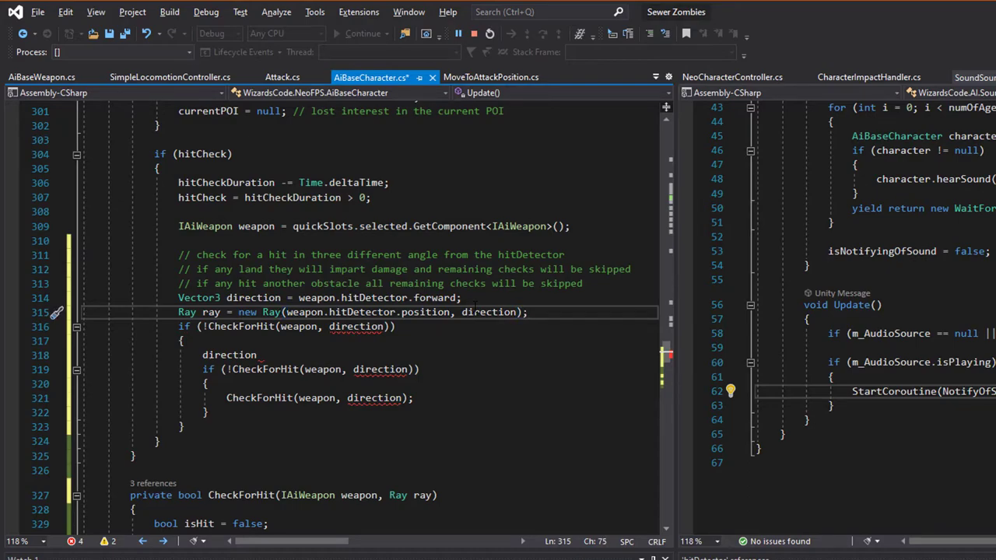
# Pass ray instead of direction in the first CheckForHit call in Update.
pyautogui.press('Down')
pyautogui.press('Left')
pyautogui.press('Left')
pyautogui.write('ray')
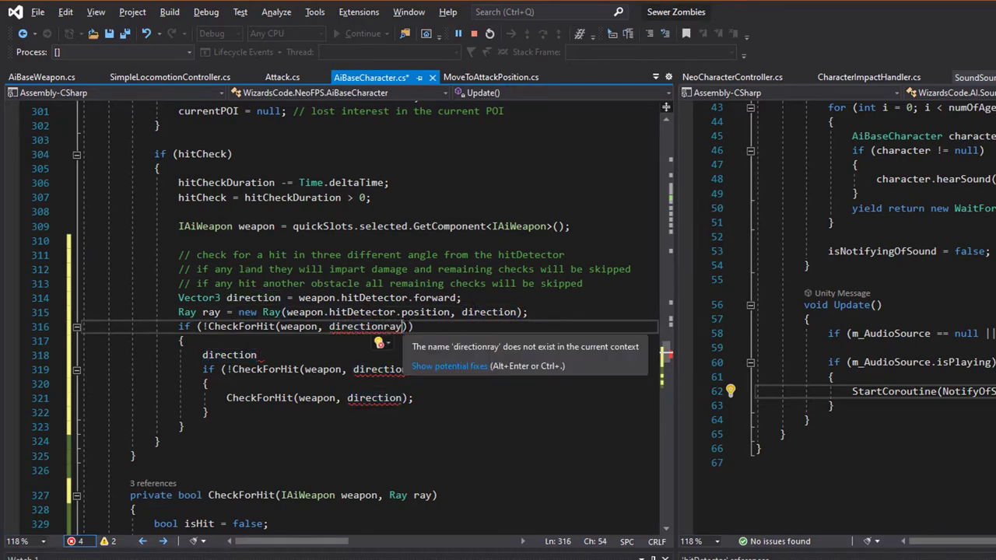
pyautogui.press('BackSpace')
pyautogui.hotkey('ctrl', 'shift', 'Left')
pyautogui.write('ray')
# Pass ray instead of direction in the two nested CheckForHit calls.
pyautogui.press('Down')
pyautogui.press('Down')
pyautogui.hotkey('shift', 'Up')
pyautogui.press('BackSpace')
pyautogui.press('Down')
pyautogui.hotkey('ctrl', 'Delete')
pyautogui.write('ray')
# Assign ray = new Ray(weapon.hitDetector.position, direction) before both nested CheckForHit calls, with Quaternion rotation = Quaternion.AngleAxis(15, Vector3.up) declared in the outer block.
pyautogui.press('Up')
pyautogui.press('Up')
pyautogui.press('Up')
pyautogui.press('Up')
pyautogui.press('Up')
pyautogui.hotkey('shift', 'End')
pyautogui.hotkey('ctrl', 'c')
pyautogui.hotkey('ctrl', 'v')
pyautogui.hotkey('ctrl', 'v')
pyautogui.press('Up')
pyautogui.press('Up')
pyautogui.press('Up')
pyautogui.press('Up')
pyautogui.press('Return')
pyautogui.hotkey('ctrl', 'v')
# Copy the rotation assignment into the innermost block above its ray assignment and make its AngleAxis angle -15.
pyautogui.press('End')
pyautogui.hotkey('shift', 'Home')
pyautogui.hotkey('ctrl', 'shift', 'Right')
pyautogui.hotkey('ctrl', 'c')
pyautogui.press('Down')
pyautogui.press('Down')
pyautogui.press('Down')
pyautogui.press('Return')
pyautogui.hotkey('ctrl', 'v')
pyautogui.press('Left')
pyautogui.press('Left')
pyautogui.press('Left')
pyautogui.press('Left')
pyautogui.press('Left')
pyautogui.press('Left')
pyautogui.press('Left')
pyautogui.press('Left')
pyautogui.press('Left')
pyautogui.press('Left')
pyautogui.press('Left')
pyautogui.press('Left')
pyautogui.press('Left')
pyautogui.press('Left')
pyautogui.press('Left')
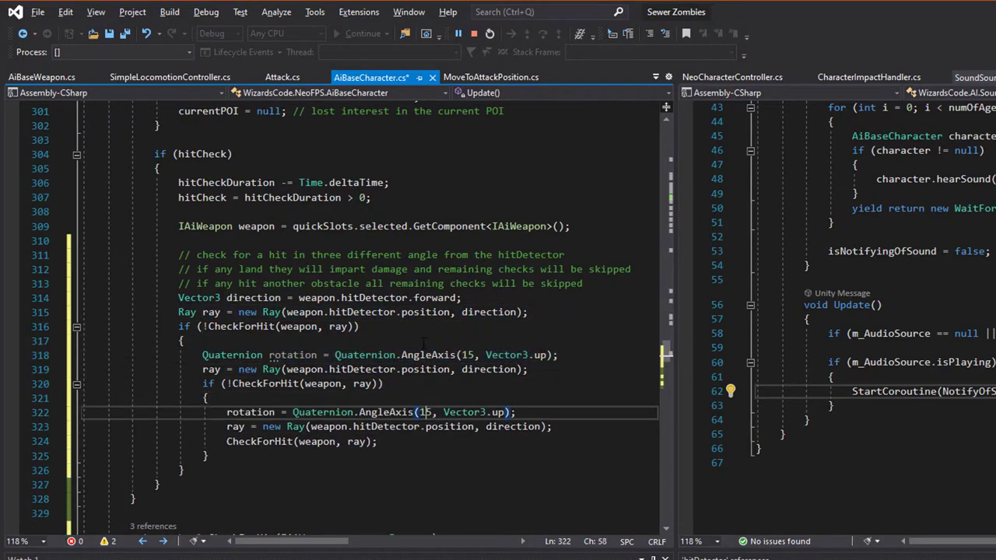
# Set the second ray's direction argument to rotation * weapon.hitDetector.forward.
pyautogui.click(516, 370)
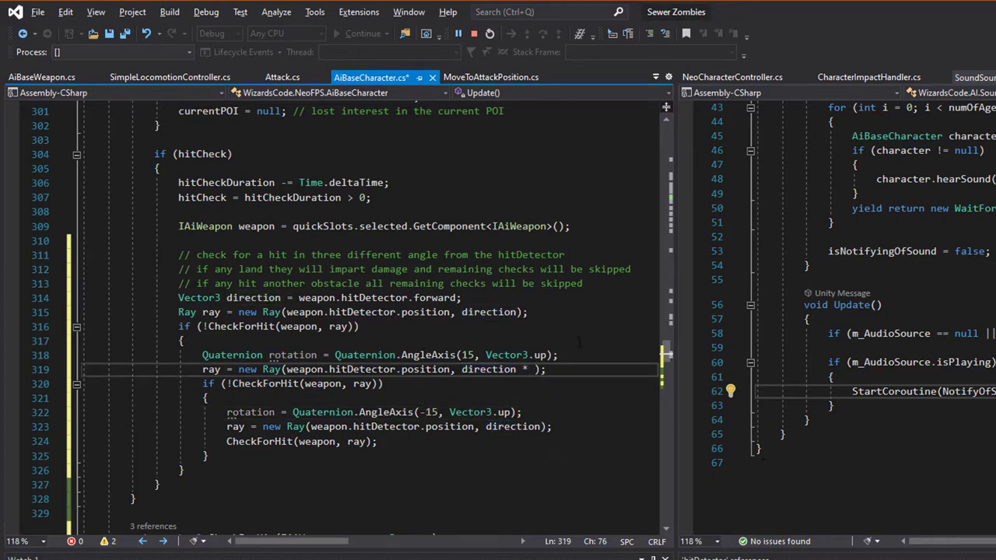
pyautogui.click(536, 369)
pyautogui.hotkey('ctrl', 'v')
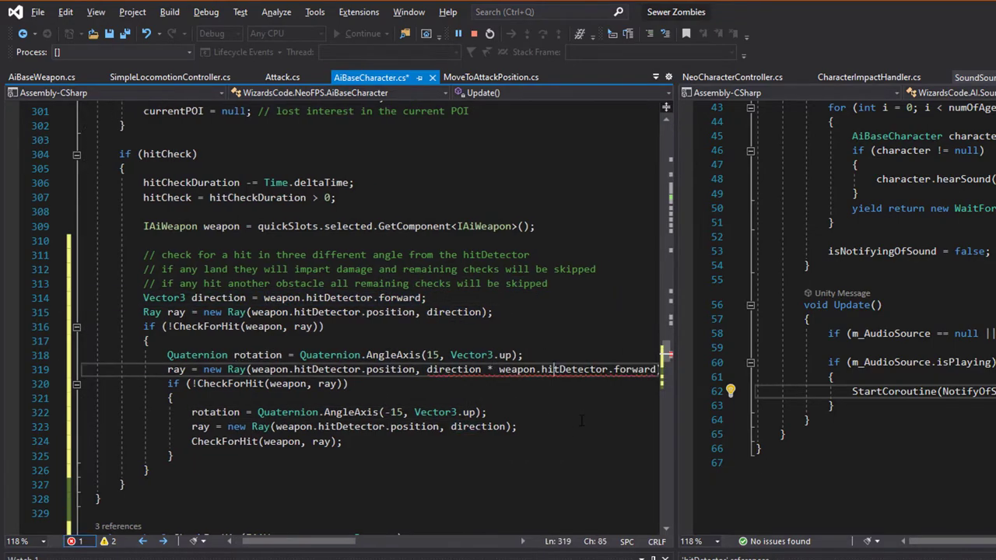
pyautogui.doubleClick(455, 369)
pyautogui.write('rotation')
# Use weapon.hitDetector.forward directly as the first ray's direction and delete the direction variable declaration.
pyautogui.press('Up')
pyautogui.press('Up')
pyautogui.press('Up')
pyautogui.press('Up')
pyautogui.hotkey('ctrl', 'shift', 'Left')
pyautogui.hotkey('ctrl', 'v')
pyautogui.hotkey('ctrl', 'shift', 'l')
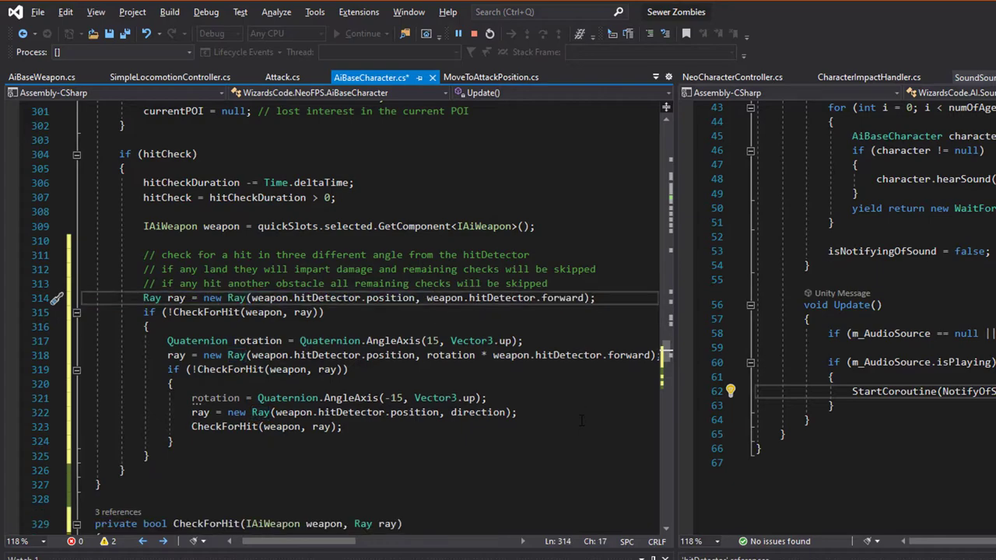
# Set the third ray's direction argument to rotation * weapon.hitDetector.forward.
pyautogui.press('Down')
pyautogui.press('Down')
pyautogui.press('Down')
pyautogui.press('Down')
pyautogui.press('Down')
pyautogui.press('Down')
pyautogui.press('Down')
pyautogui.press('Down')
pyautogui.hotkey('ctrl', 'shift', 'Left')
pyautogui.write('rotation *')
pyautogui.hotkey('ctrl', 'v')
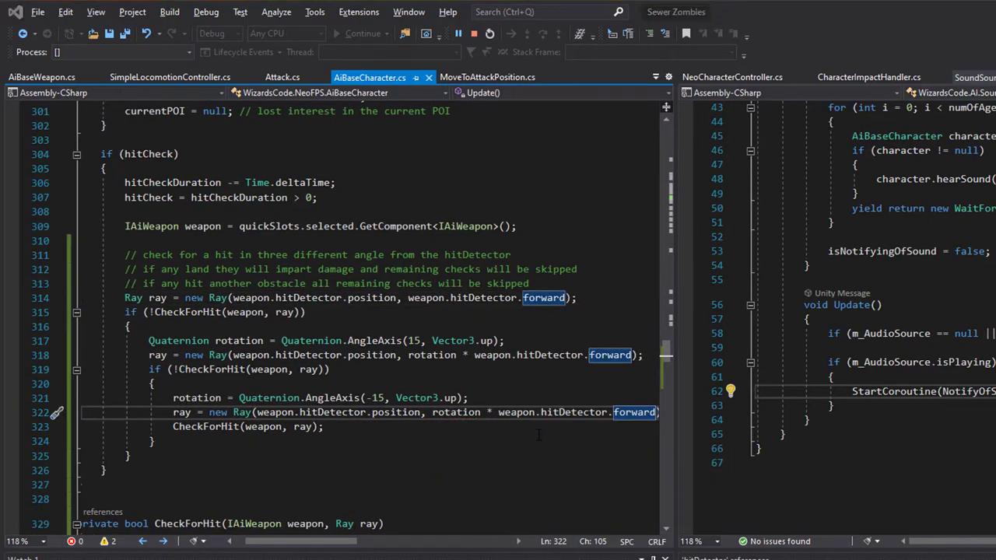
# Check RaycastNonAllocSingle's parameters in CheckForHit and replace its 1.5f argument with maxDistance.
pyautogui.click(532, 427)
pyautogui.scroll(-10, 533, 433)
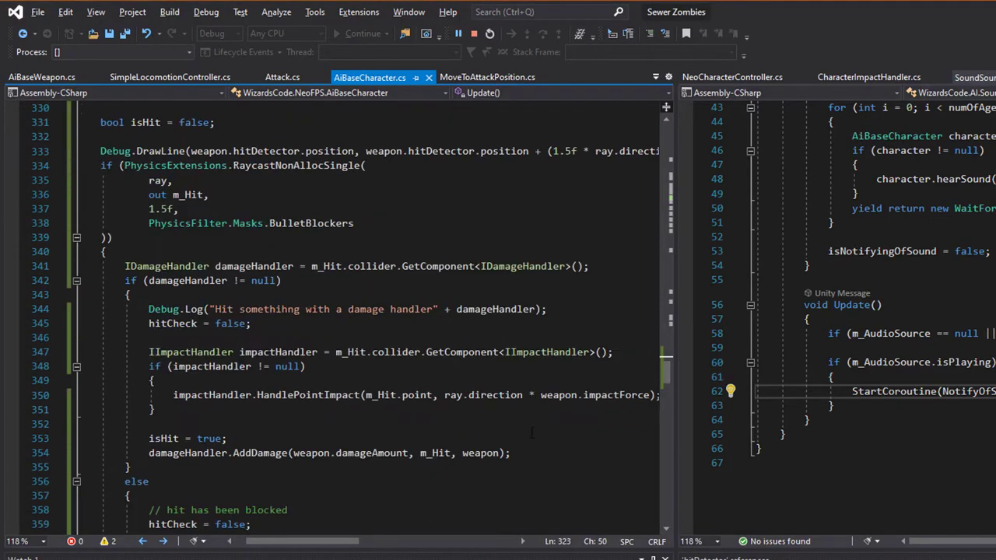
pyautogui.click(381, 166)
pyautogui.hotkey('ctrl', 'shift', 'space')
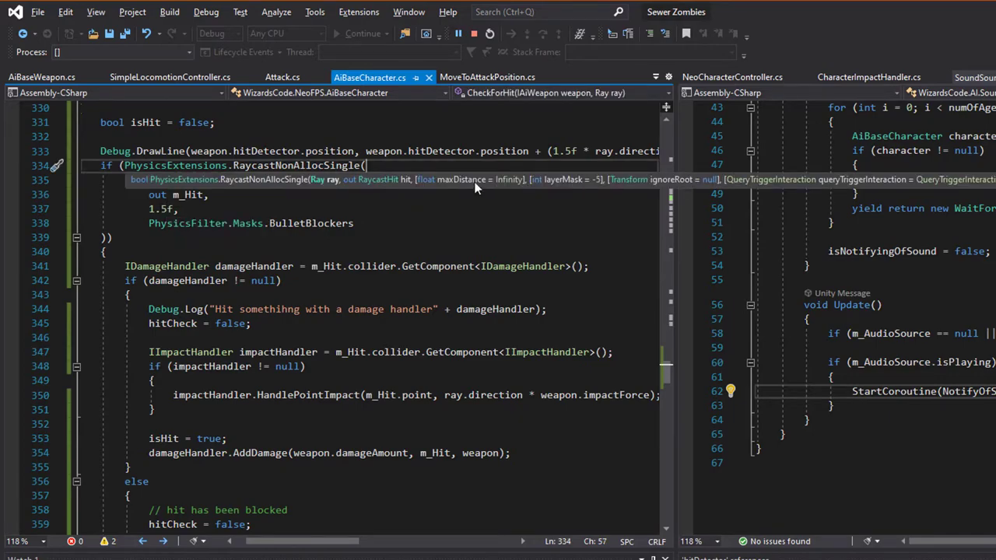
pyautogui.click(208, 208)
pyautogui.press('Left')
pyautogui.hotkey('ctrl', 'shift', 'Left')
pyautogui.write('si')
pyautogui.press('BackSpace')
pyautogui.press('BackSpace')
pyautogui.write('distance')
pyautogui.hotkey('ctrl', 'Left')
pyautogui.press('Delete')
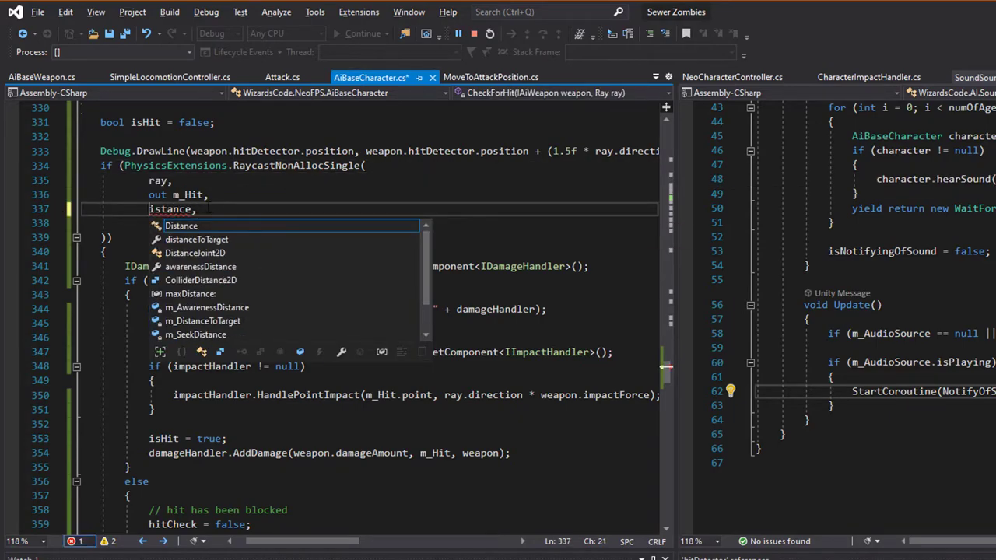
pyautogui.write('maxD')
# Declare a float maxDistance variable below isHit in CheckForHit.
pyautogui.scroll(3, 210, 209)
pyautogui.click(248, 277)
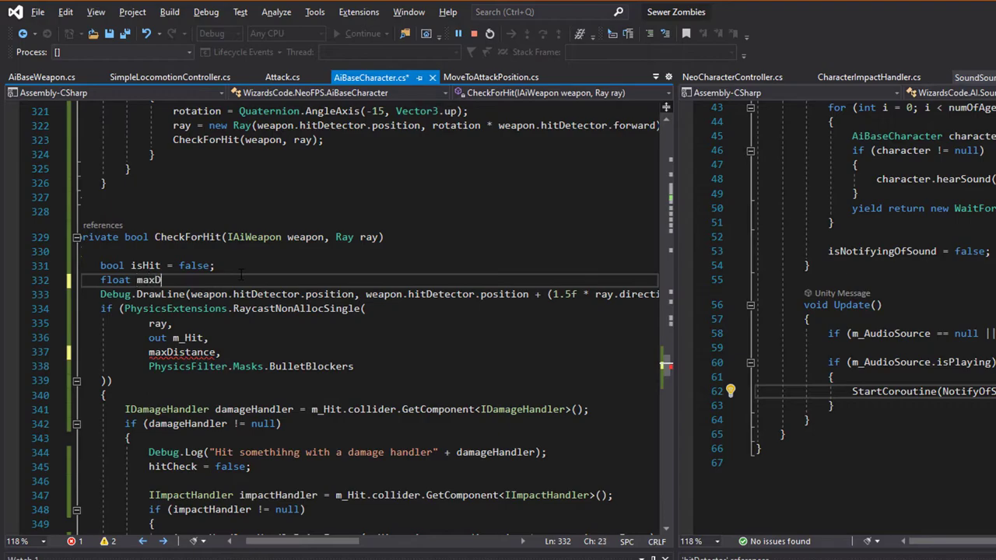
pyautogui.press('Return')
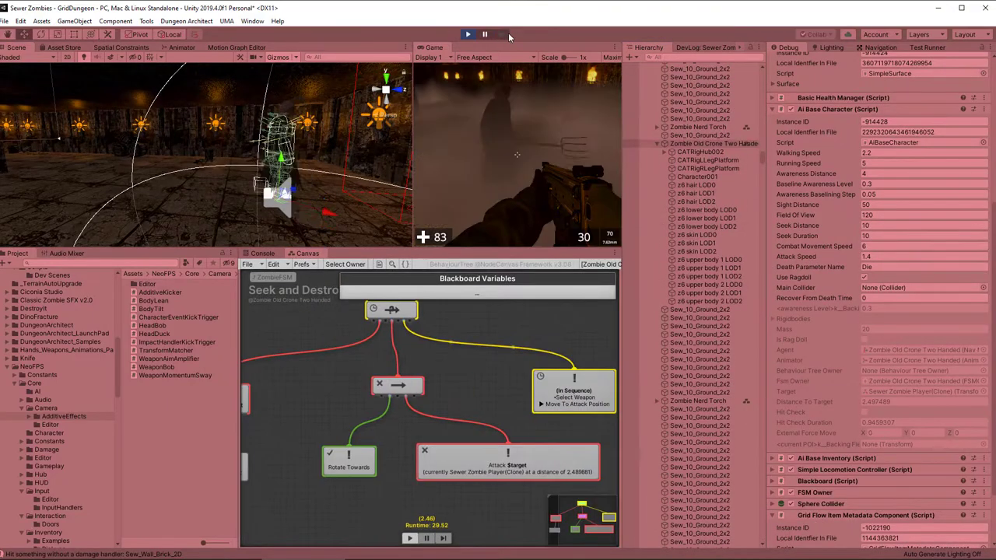
# Switch to Unity and advance the game frame by frame to examine the zombie's Seek and Destroy tree.
pyautogui.click(502, 39)
pyautogui.hotkey('alt', 'Tab')
pyautogui.click(476, 56)
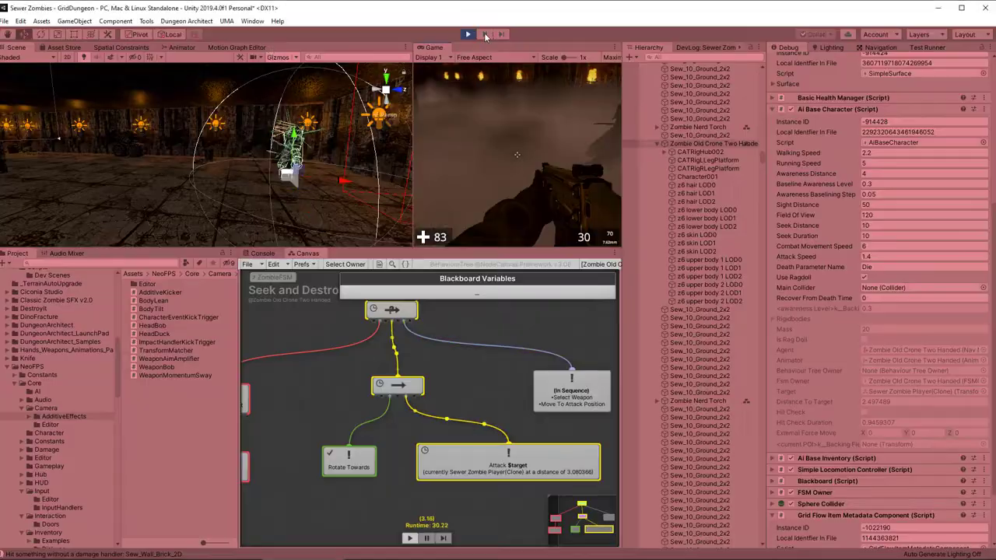
pyautogui.click(502, 38)
# Step over in the debugger and add Time.timeSinceLevelLoad to the watch list.
pyautogui.click(392, 27)
pyautogui.moveTo(239, 162); pyautogui.dragTo(339, 162)
pyautogui.hotkey('ctrl', 'c')
pyautogui.doubleClick(88, 449)
pyautogui.hotkey('ctrl', 'v')
# Examine the definition of InSuitablePosition and resume the game in Unity.
pyautogui.click(471, 162)
pyautogui.press('F12')
pyautogui.scroll(-3, 360, 182)
pyautogui.click(263, 24)
pyautogui.click(247, 24)
pyautogui.click(263, 253)
pyautogui.keyDown('alt'); pyautogui.moveTo(342, 194); pyautogui.dragTo(339, 263); pyautogui.keyUp('alt')
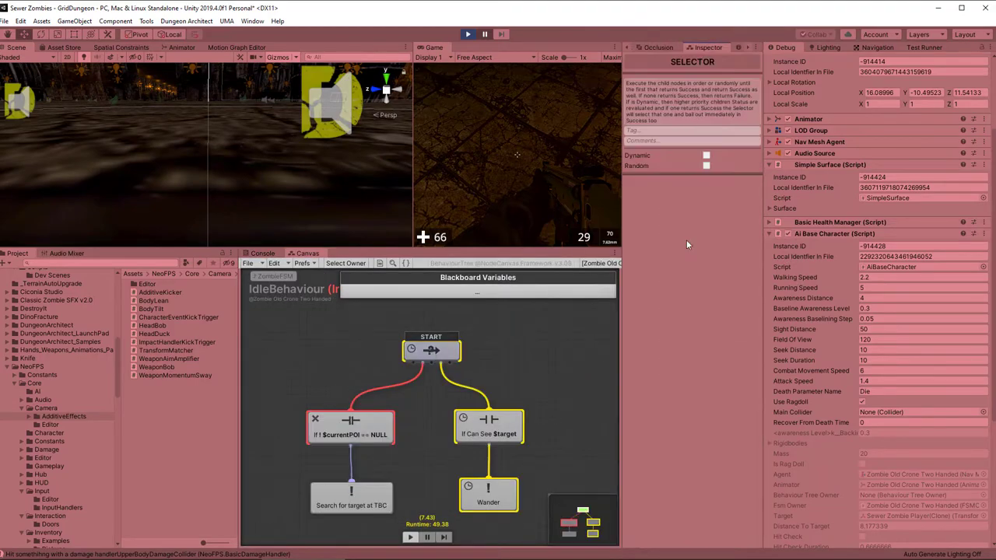
# Add a condition node to the IdleBehaviour tree that checks whether $distanceToTarget <= $seekDistance.
pyautogui.rightClick(462, 186)
pyautogui.write('fidtsanvr')
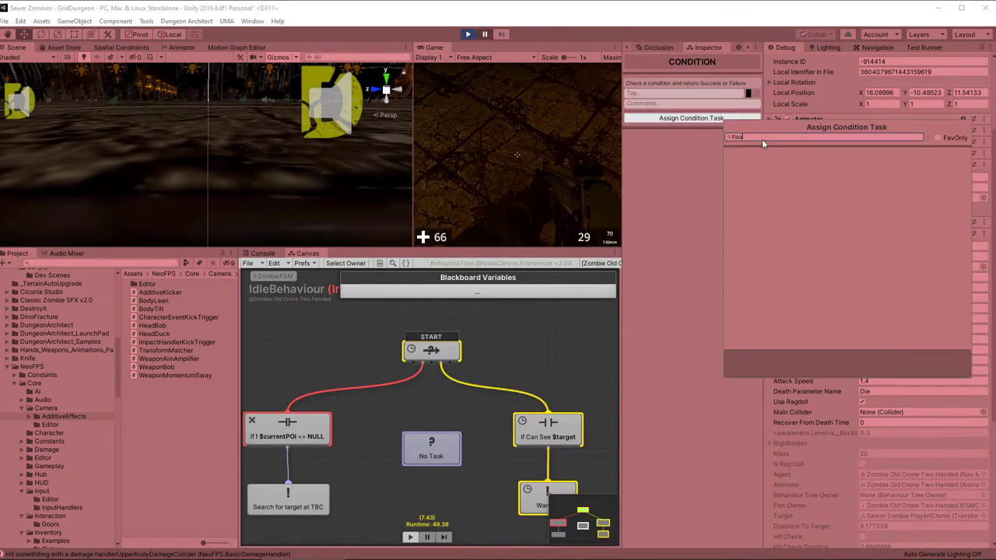
pyautogui.rightClick(486, 187)
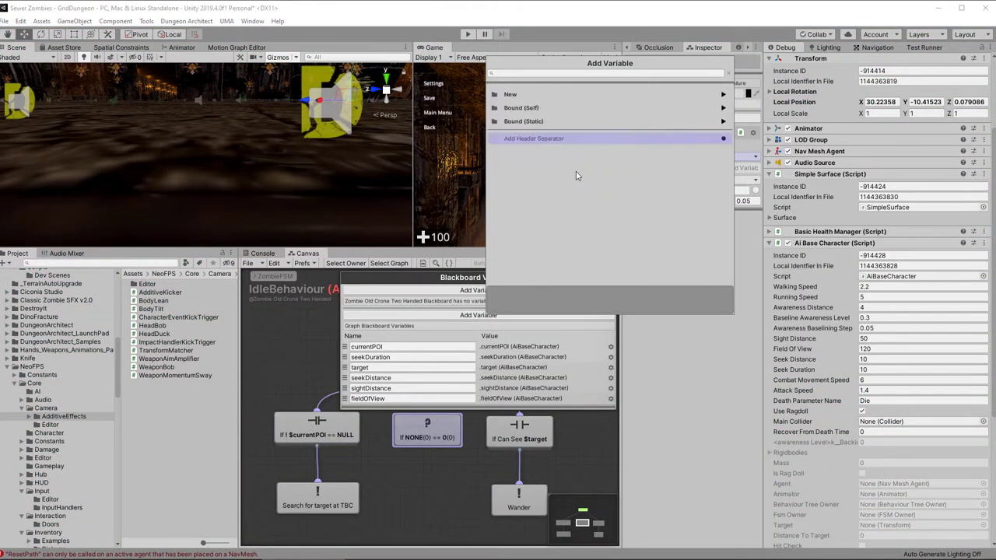
pyautogui.click(730, 156)
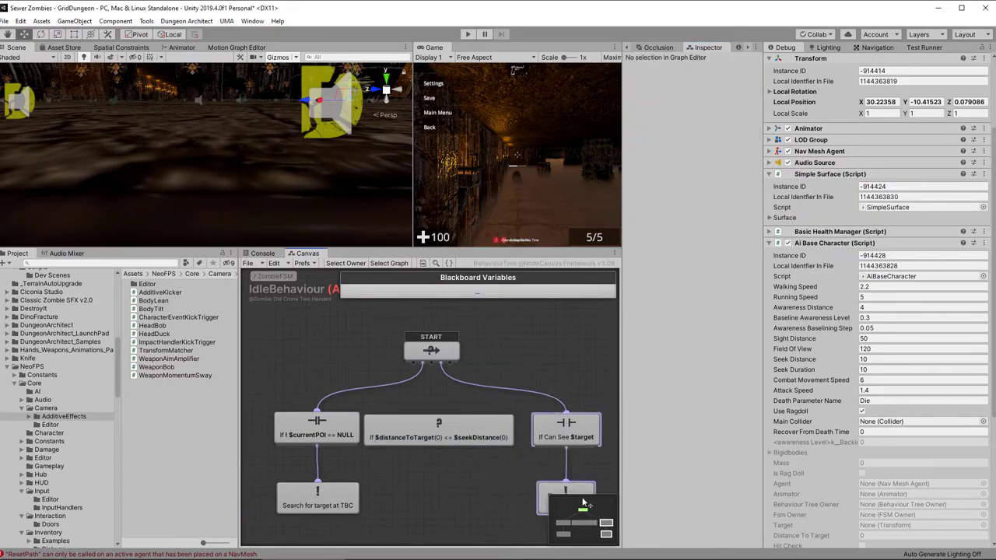
pyautogui.click(575, 445)
# Run the game and examine the ZombieFSM transitions of Zombie Old Crone Two Handed.
pyautogui.hotkey('ctrl', 'p')
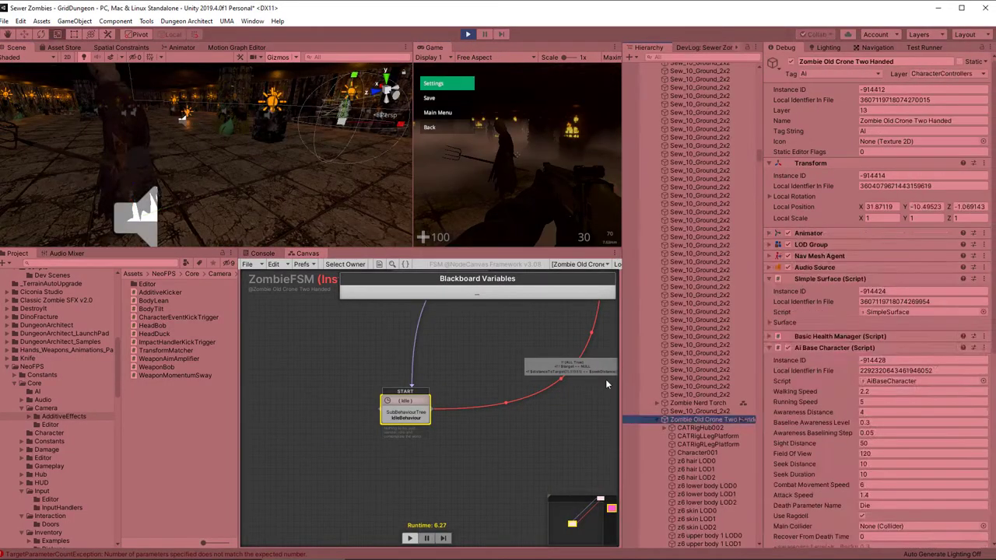
pyautogui.moveTo(547, 397); pyautogui.dragTo(516, 454, button='middle')
pyautogui.scroll(3, 516, 453)
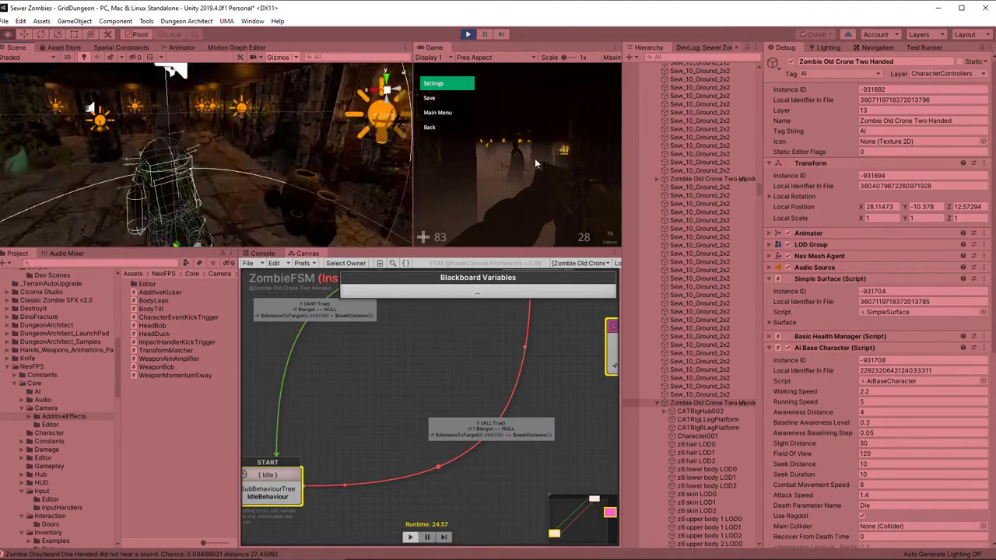
# Show the graph inspector and examine the Search for target branch of the Seek and Destroy tree.
pyautogui.click(736, 48)
pyautogui.click(733, 49)
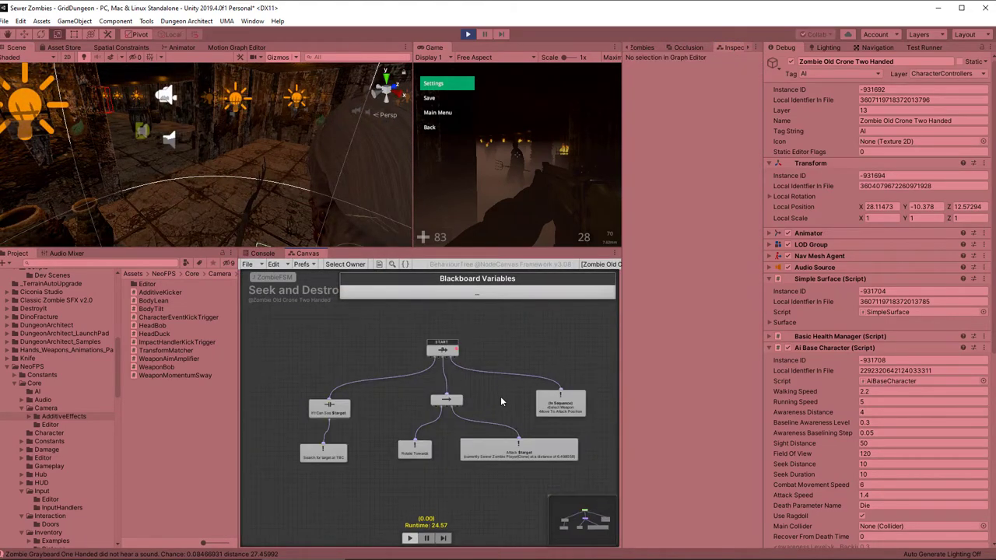
pyautogui.rightClick(319, 385)
pyautogui.click(353, 467)
pyautogui.doubleClick(335, 456)
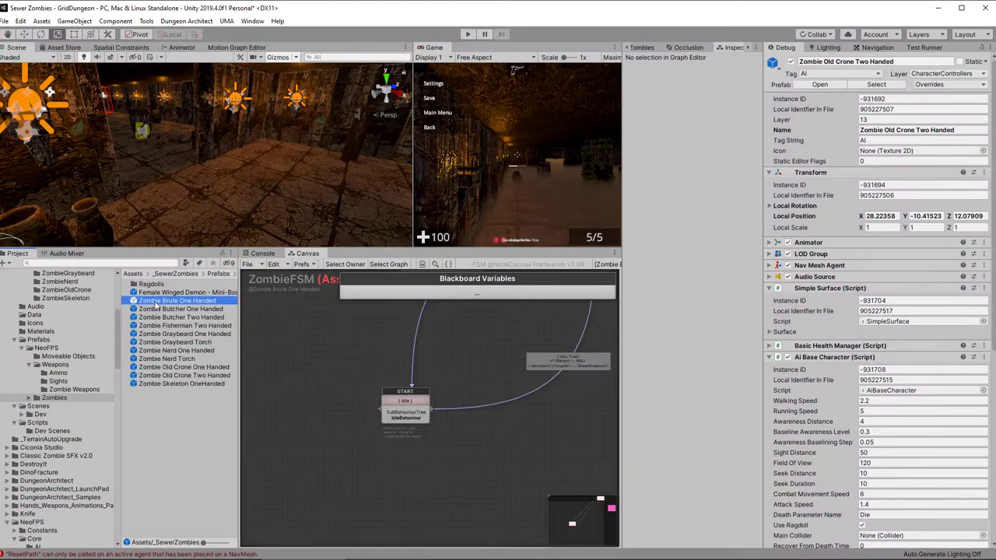
# Pause the running game and select a scene object under Sewer Environment for inspection.
pyautogui.click(874, 142)
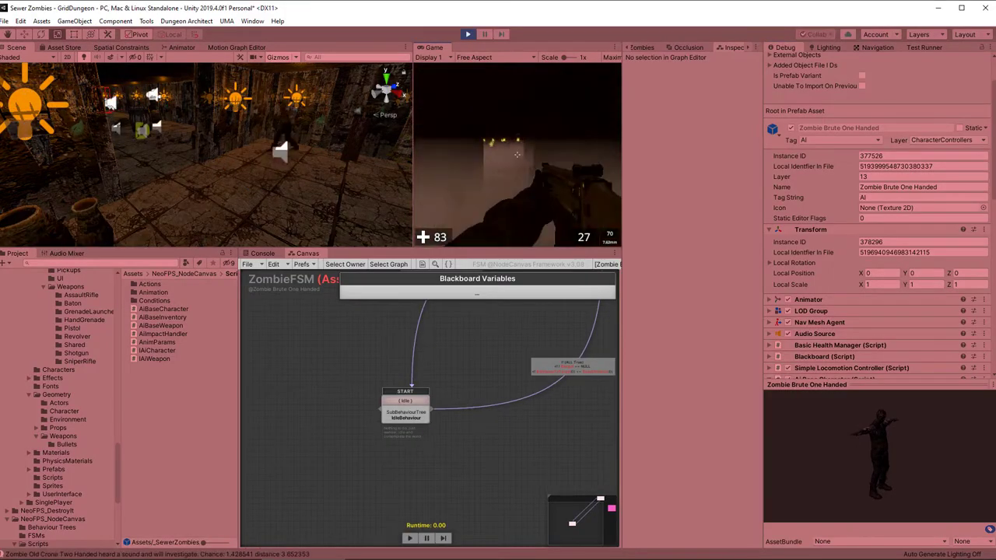
pyautogui.hotkey('ctrl', 'shift', 'p')
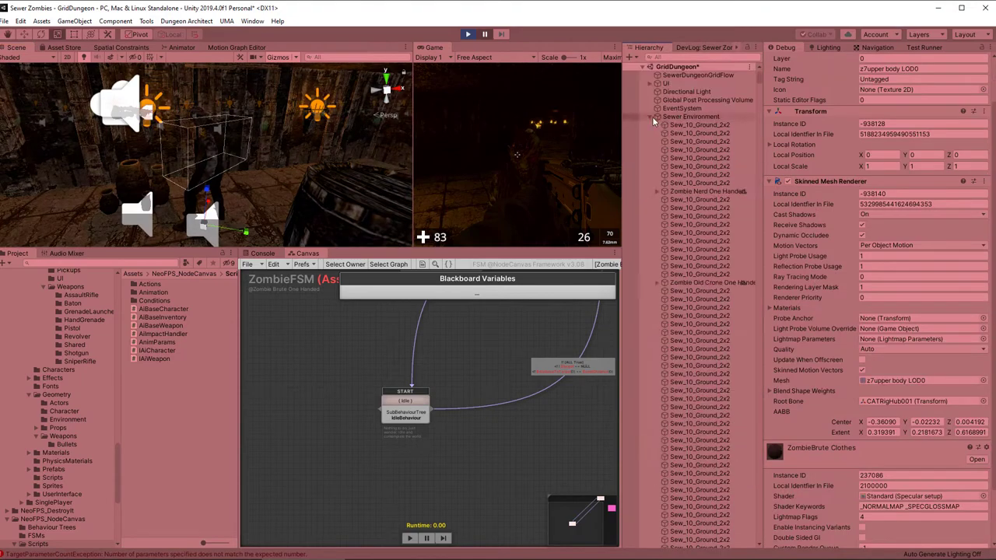
pyautogui.click(704, 477)
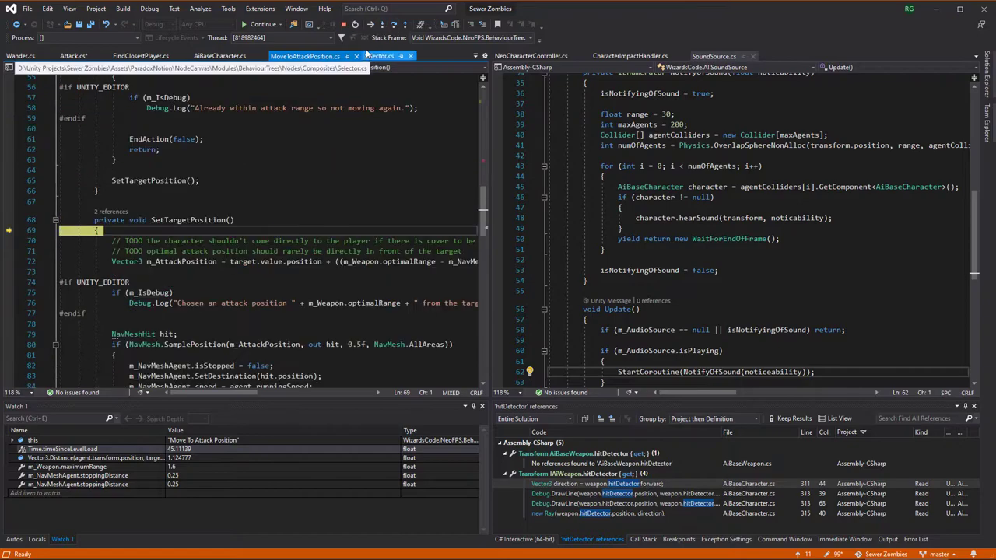
# Examine the m_AttackPosition calculation in SetTargetPosition of MoveToAttackPosition.cs in the debugger.
pyautogui.moveTo(214, 393); pyautogui.dragTo(263, 395)
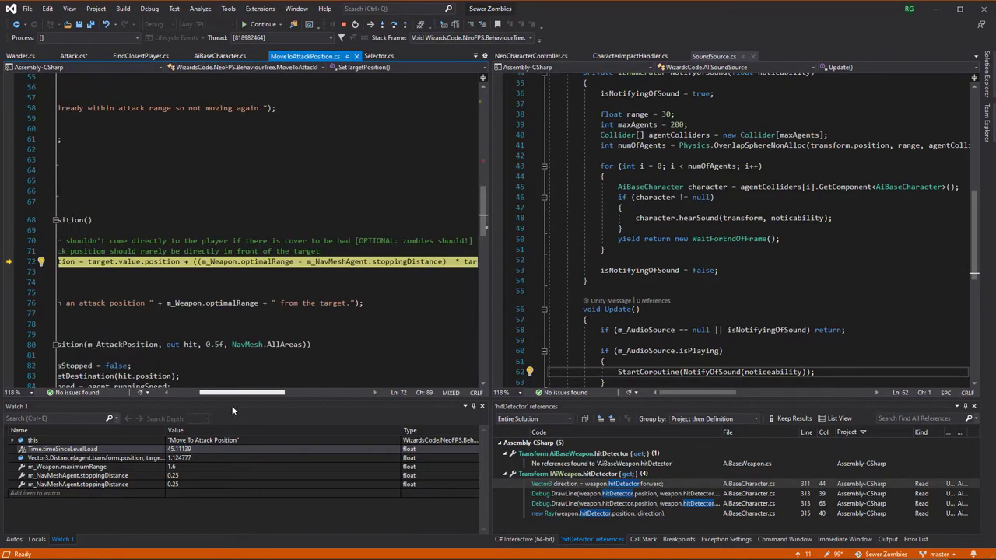
pyautogui.moveTo(248, 410); pyautogui.dragTo(254, 410)
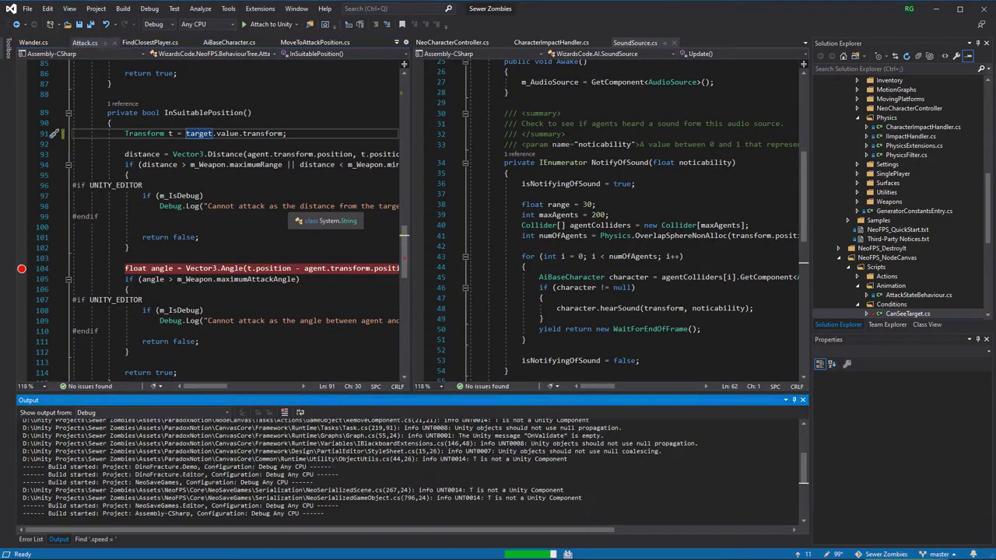
# Switch to Unity and resume playing in the game view.
pyautogui.hotkey('alt', 'Tab')
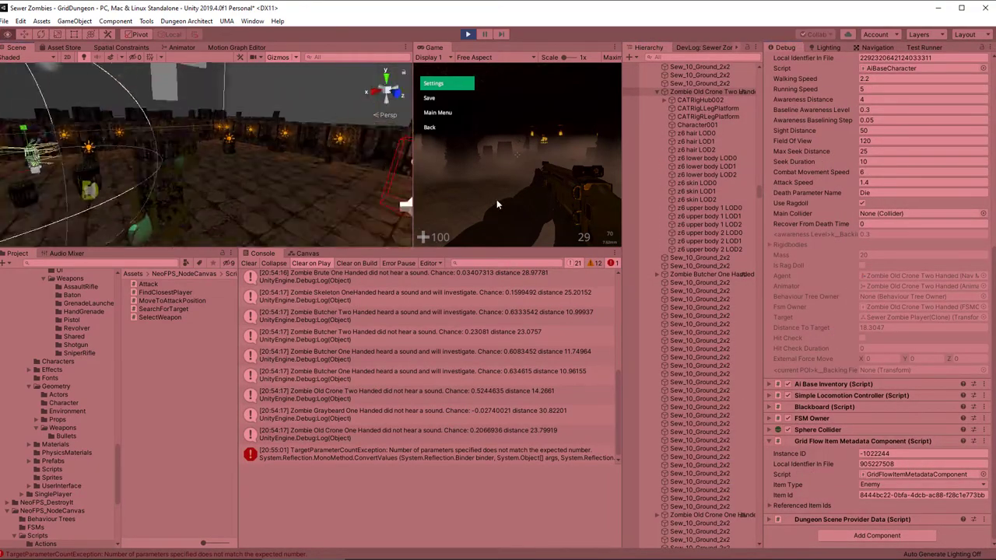
pyautogui.click(496, 199)
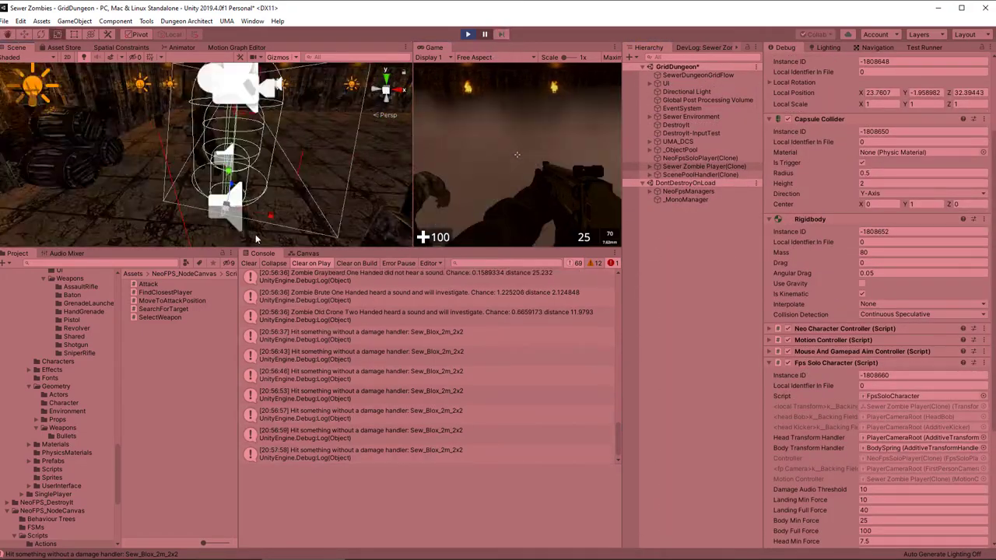
# Review the execution and InSuitablePosition code in Attack.cs in Visual Studio.
pyautogui.scroll(20, 238, 173)
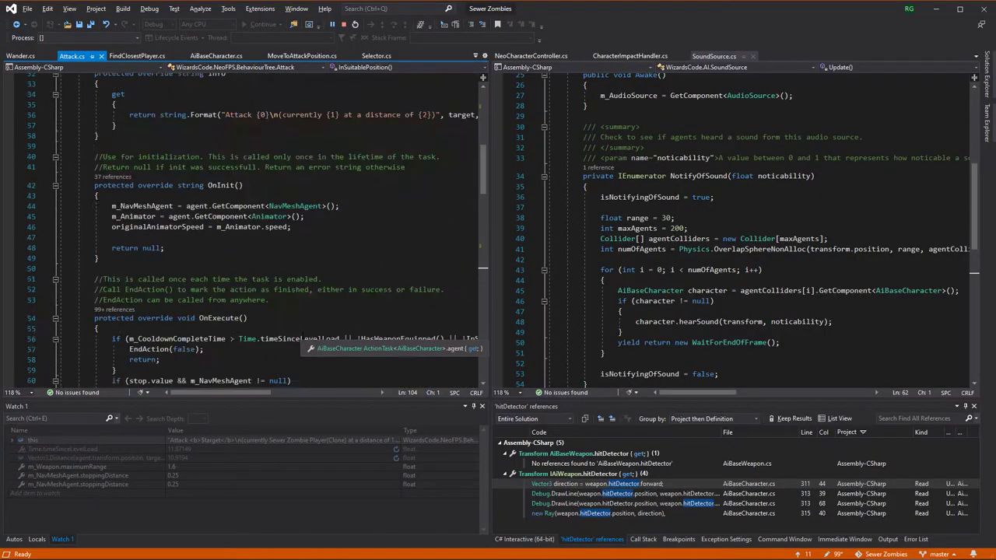
pyautogui.scroll(-20, 213, 220)
pyautogui.scroll(16, 213, 220)
pyautogui.scroll(-6, 213, 219)
# Close CharacterImpactHandler.cs and open AiBaseCharacter.cs.
pyautogui.click(684, 56)
pyautogui.click(476, 56)
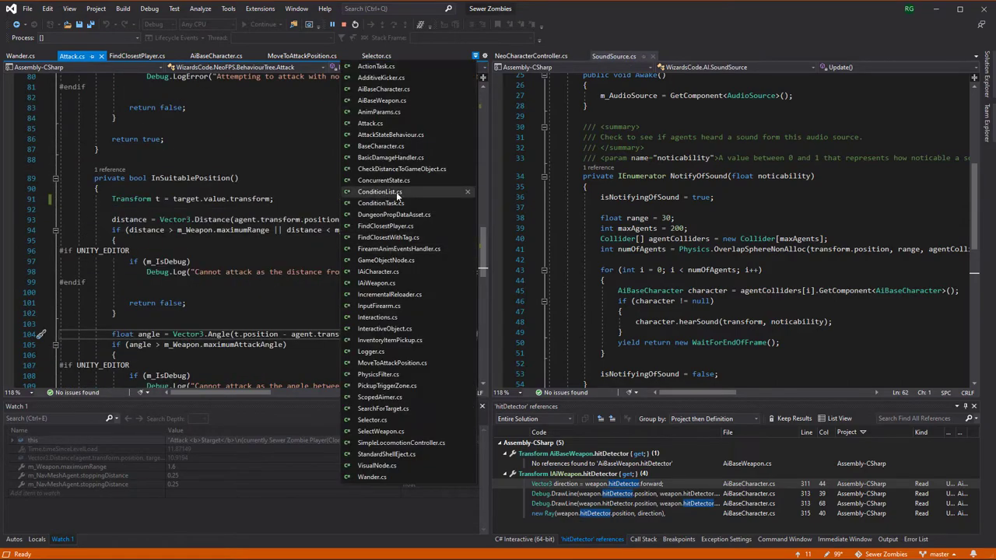
pyautogui.click(383, 89)
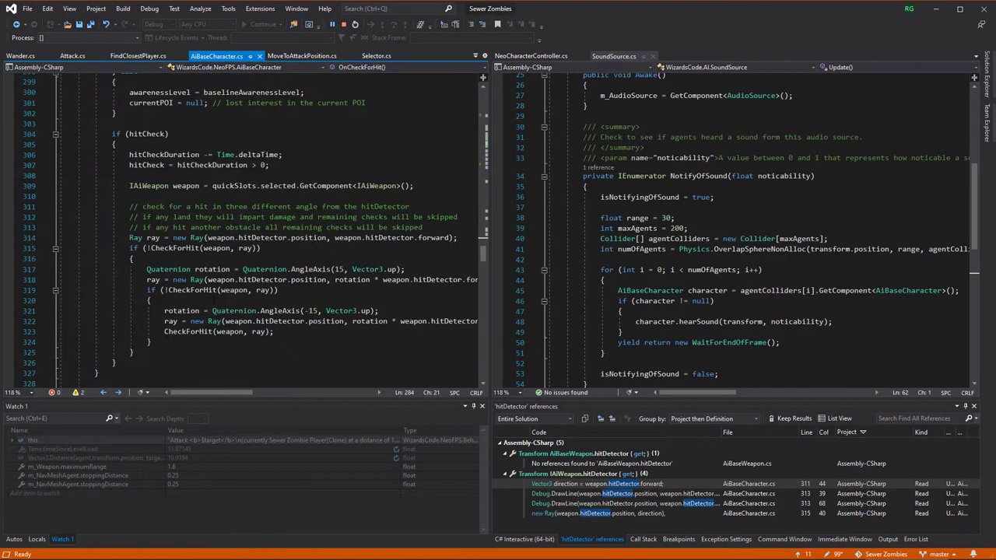
# Examine the raycast and damage handling in CheckForHit and redo the last two edits.
pyautogui.keyDown('ctrl'); pyautogui.click(207, 291); pyautogui.keyUp('ctrl')
pyautogui.scroll(-7, 258, 313)
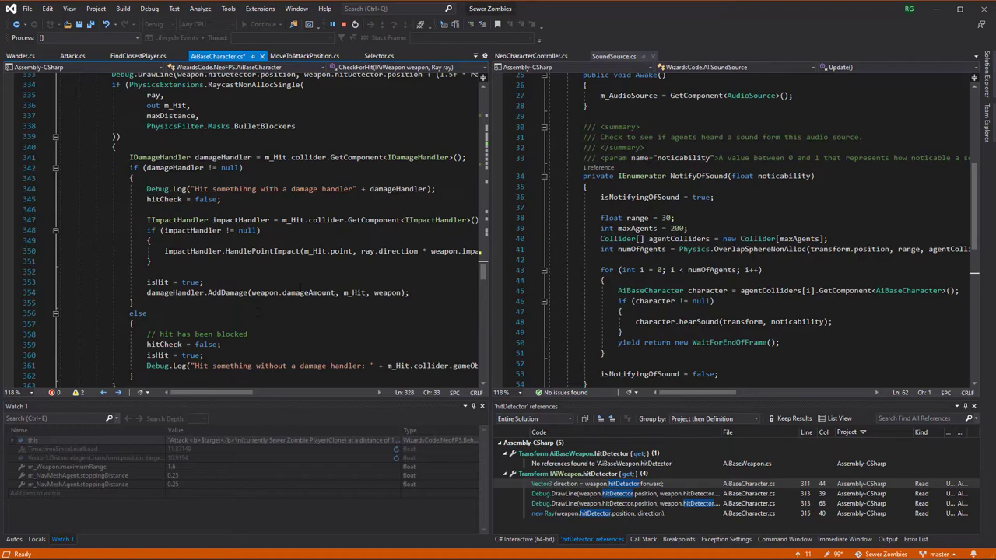
pyautogui.scroll(-3, 253, 304)
pyautogui.hotkey('ctrl', 'y')
pyautogui.hotkey('ctrl', 'y')
pyautogui.scroll(3, 272, 270)
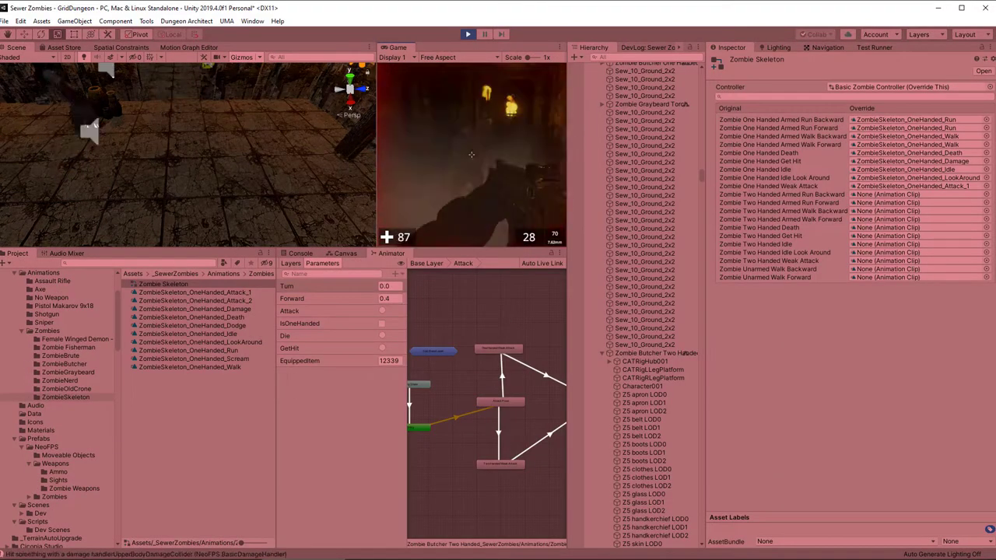
# During a play-test, examine Zombie Graybeard One Handed's Ai Base Character values and open its Seek and Destroy tree.
pyautogui.click(472, 154)
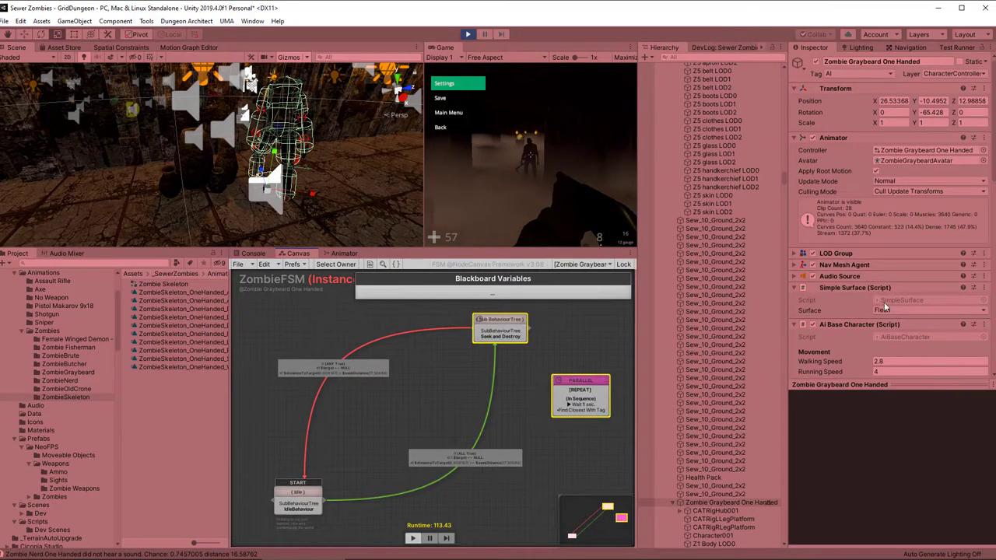
pyautogui.scroll(-10, 884, 308)
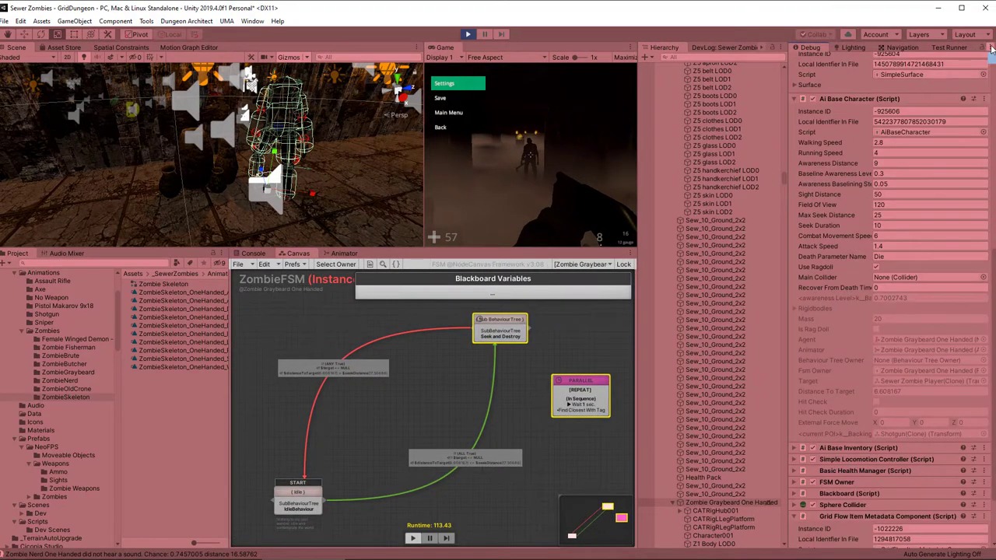
pyautogui.doubleClick(504, 336)
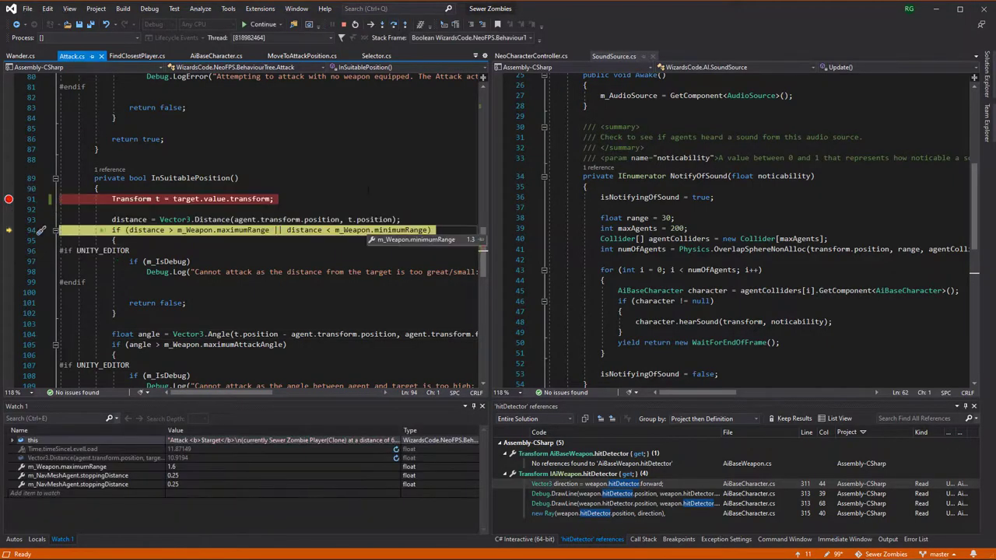
# Remove the breakpoint in InSuitablePosition, step through SetTargetPosition in MoveToAttackPosition.cs, and resume execution.
pyautogui.click(9, 199)
pyautogui.press('F5')
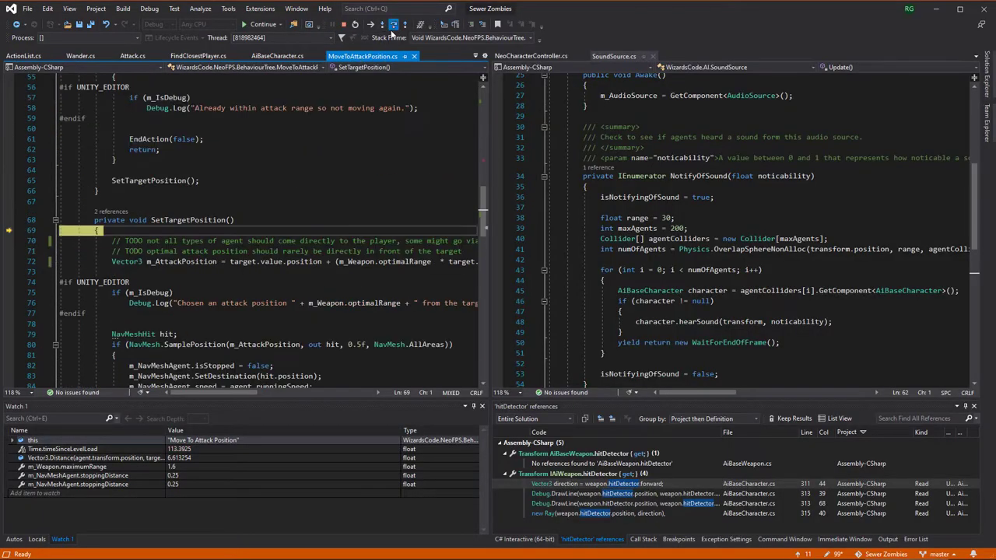
pyautogui.click(393, 26)
pyautogui.click(393, 26)
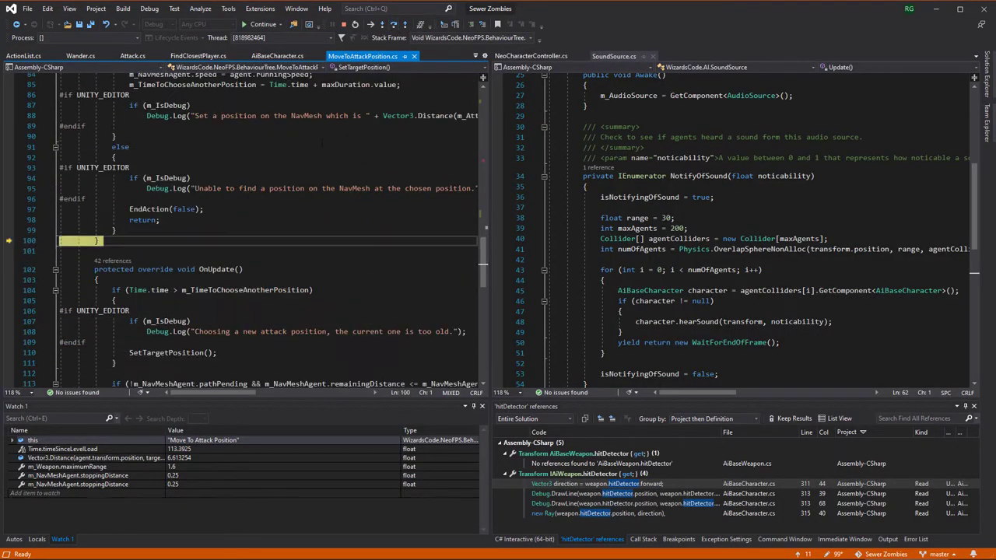
pyautogui.click(393, 26)
pyautogui.scroll(3, 320, 142)
pyautogui.click(262, 24)
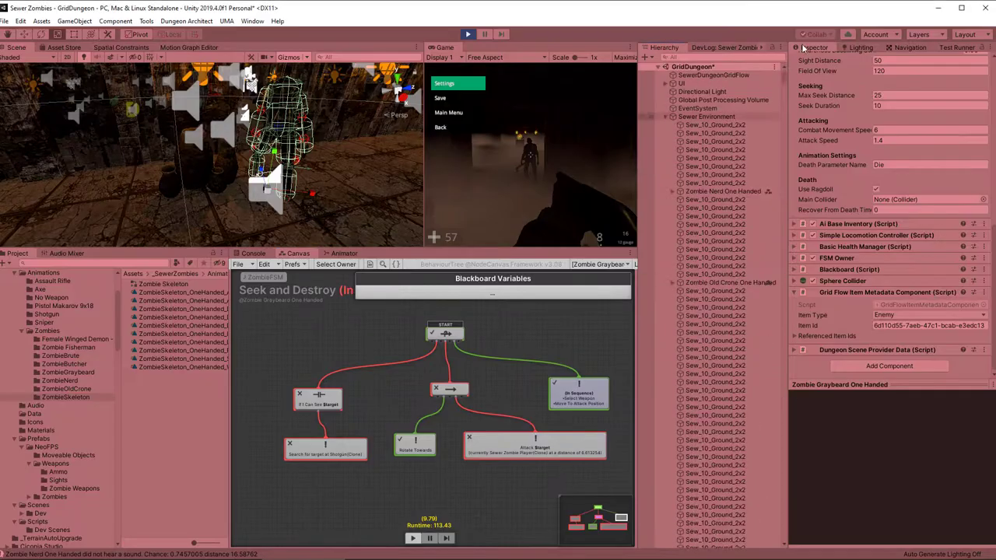
# In Unity, position the marker sphere at X 38.6, Y 0, Z 38 and focus the scene view on it.
pyautogui.click(896, 101)
pyautogui.write('38.6')
pyautogui.press('Tab')
pyautogui.write('0')
pyautogui.press('Tab')
pyautogui.write('38')
pyautogui.doubleClick(690, 183)
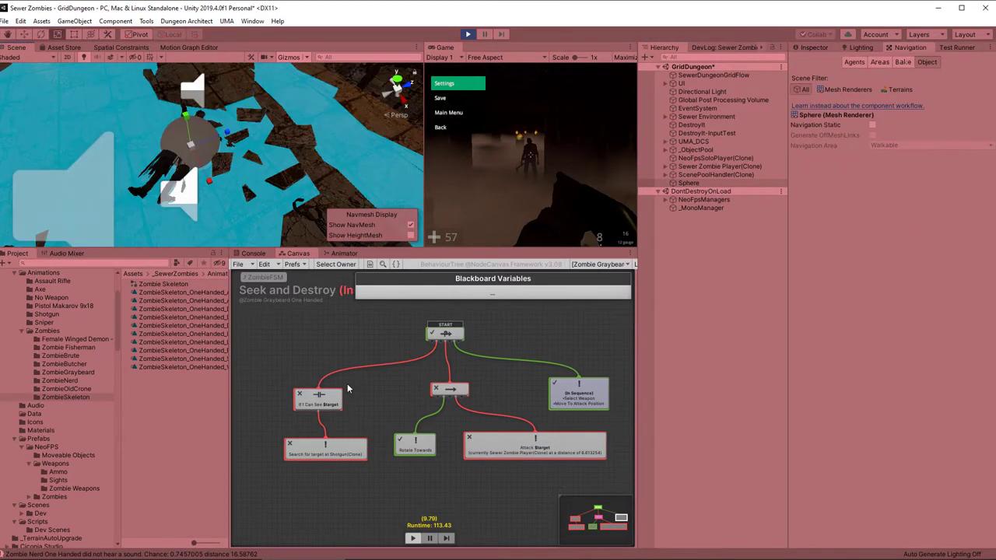
# Resume the play-test, pause it, focus on Sewer Zombie Player(Clone) and advance one frame to examine the enemies' movement.
pyautogui.moveTo(222, 168)
pyautogui.mouseDown(button='right')
pyautogui.moveTo(233, 148)
pyautogui.moveTo(378, 159)
pyautogui.mouseUp(button='right')
pyautogui.click(440, 127)
pyautogui.hotkey('ctrl', 'shift', 'p')
pyautogui.click(814, 47)
pyautogui.doubleClick(691, 167)
pyautogui.click(503, 34)
pyautogui.scroll(10, 292, 288)
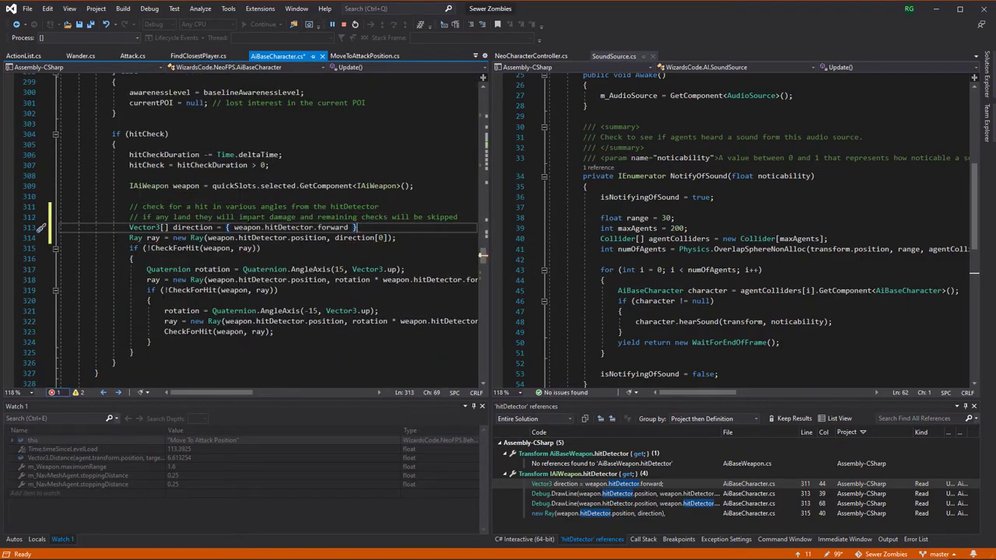
# In AiBaseCharacter.cs, declare forward as weapon.hitDetector.forward and fill the direction array with forward and Quaternion.AngleAxis(15, Vector3.up) rotations of it.
pyautogui.write(';')
pyautogui.click(405, 270)
pyautogui.write('forwardforward = weapon.hitDetector.forward;VectorVector3')
pyautogui.press('Down')
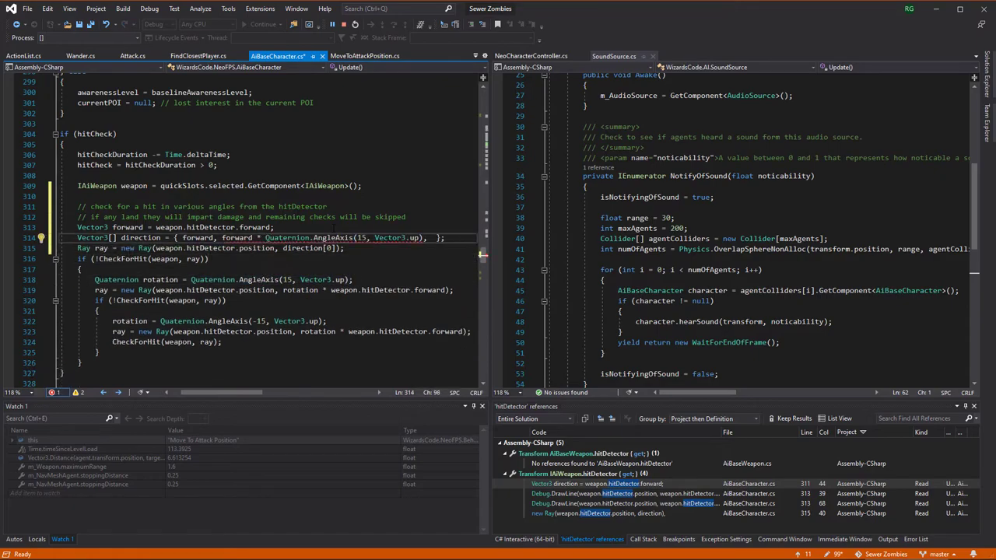
pyautogui.write('Quaternion.AngleAxis(15, Vector3.up)')
pyautogui.write('forward *')
pyautogui.moveTo(274, 394); pyautogui.dragTo(247, 394)
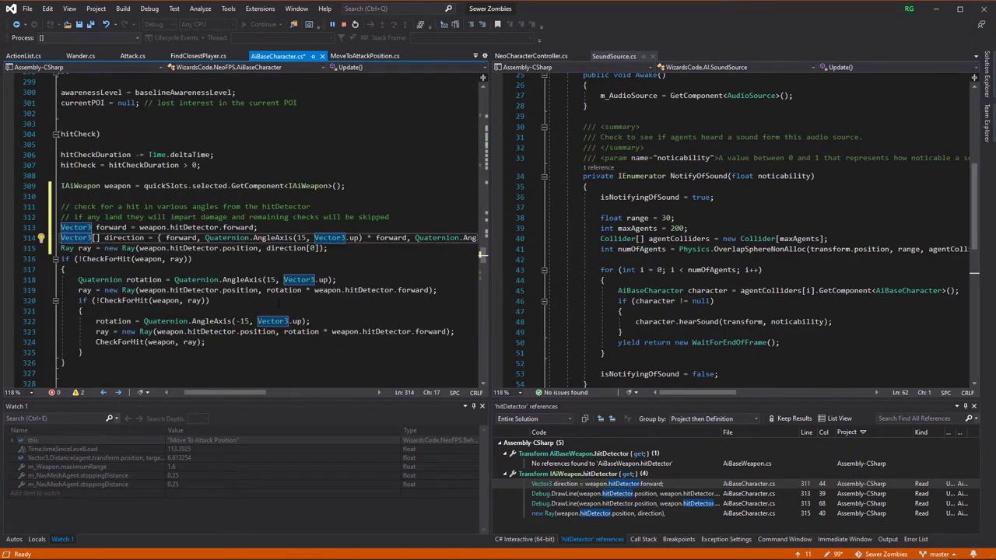
# Add a for loop over direction.Length below the direction array to run the CheckForHit ray test.
pyautogui.moveTo(218, 393); pyautogui.dragTo(249, 394)
pyautogui.press('End')
pyautogui.press('Return')
pyautogui.write('for (int i = 0;')
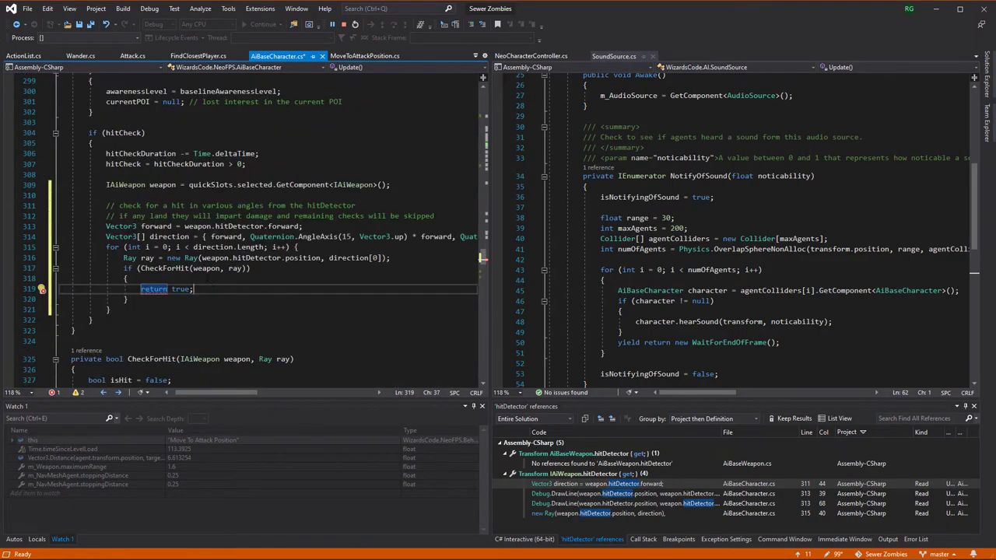
# Replace the return true statement inside the loop's CheckForHit condition with break.
pyautogui.press('BackSpace')
pyautogui.press('BackSpace')
pyautogui.press('BackSpace')
pyautogui.press('BackSpace')
pyautogui.press('BackSpace')
pyautogui.press('BackSpace')
pyautogui.press('BackSpace')
pyautogui.press('BackSpace')
pyautogui.press('BackSpace')
pyautogui.press('BackSpace')
pyautogui.press('BackSpace')
pyautogui.press('BackSpace')
pyautogui.write('break;')
# Split the direction array over separate lines and add Quaternion.AngleAxis(15, Vector3.right) * forward as another direction.
pyautogui.click(249, 236)
pyautogui.press('Return')
pyautogui.press('Return')
pyautogui.write('Quaternion.AngleAxis(15, Vector3.up) * forward')
pyautogui.write('right')
pyautogui.write('Quaternion.AngleAxis(15, Vector3.right) * forward')
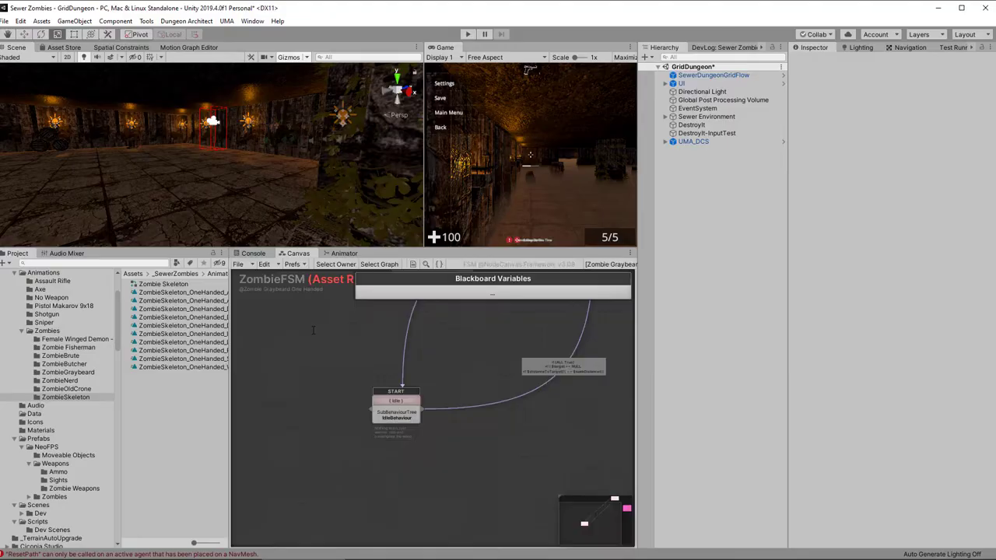
# Play-test the hit detection, focus the scene view on Sewer Zombie Player(Clone) while paused, and stop the game.
pyautogui.click(468, 34)
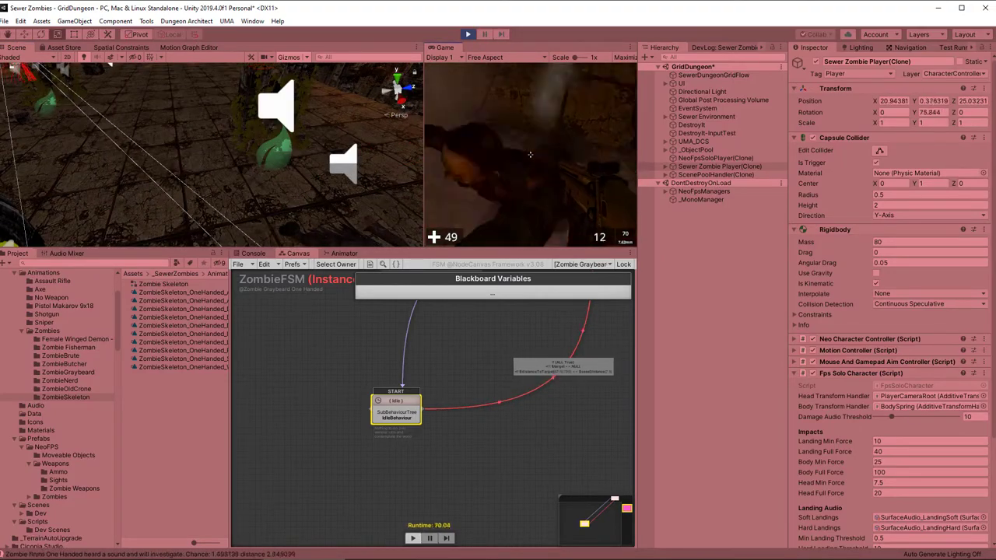
pyautogui.press('Escape')
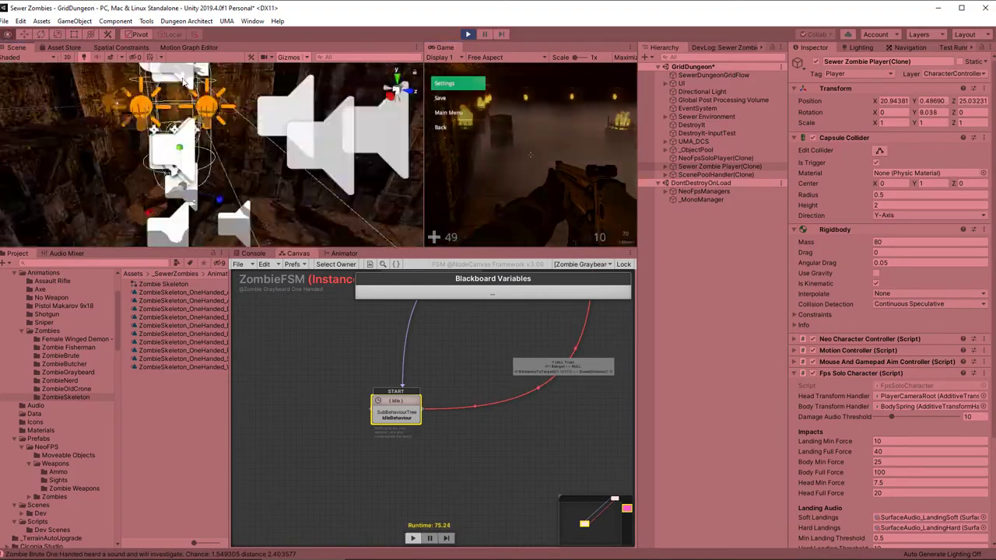
pyautogui.doubleClick(717, 166)
pyautogui.click(441, 127)
pyautogui.click(466, 36)
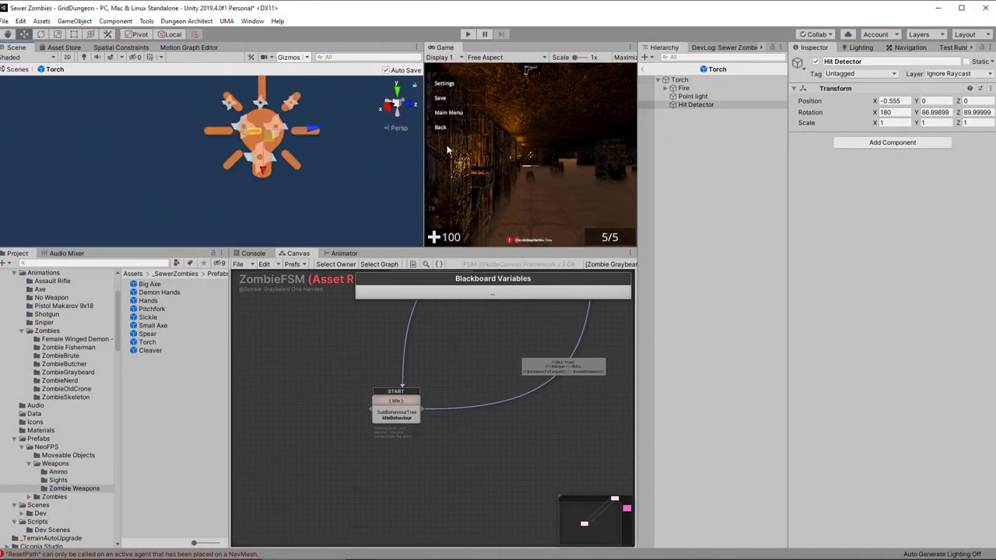
# Play-test the dungeon with the game view maximized, fighting the zombies and the winged demon with the 12 gauge shotgun.
pyautogui.click(470, 35)
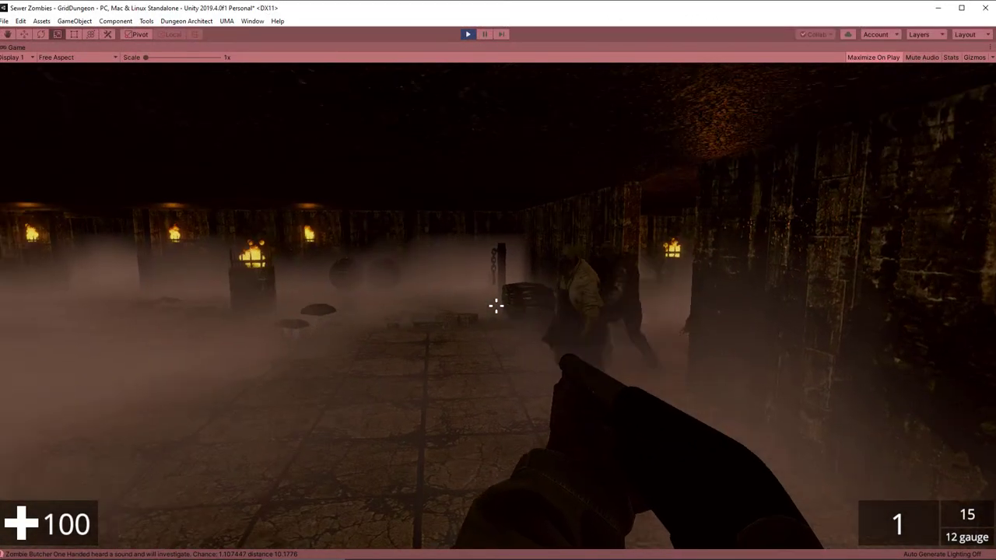
pyautogui.click(496, 305)
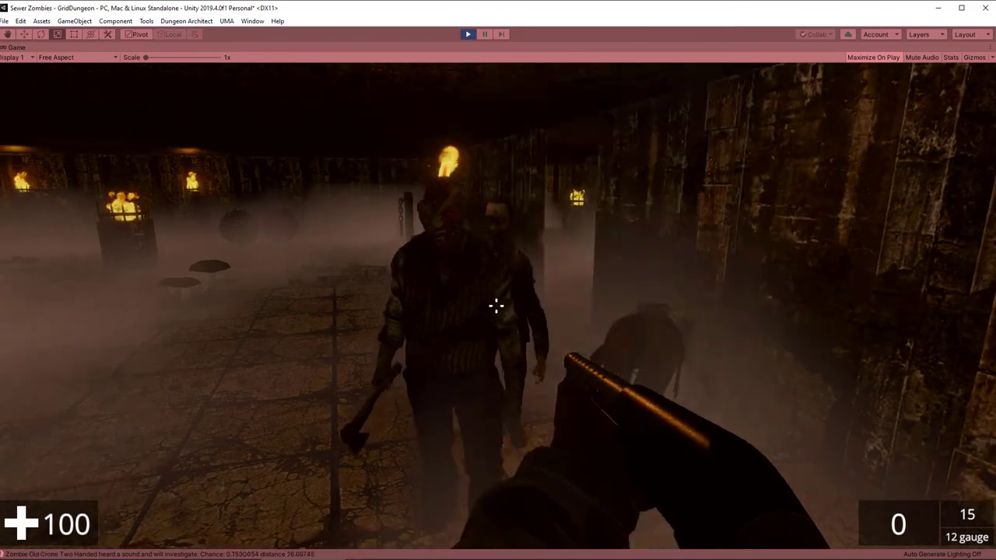
pyautogui.press('w')
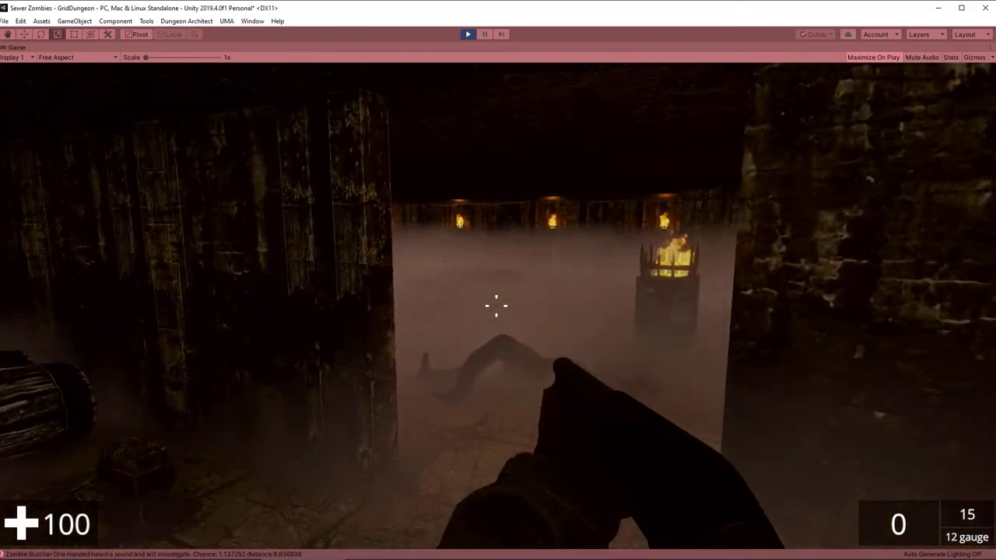
pyautogui.press('s')
pyautogui.press('3')
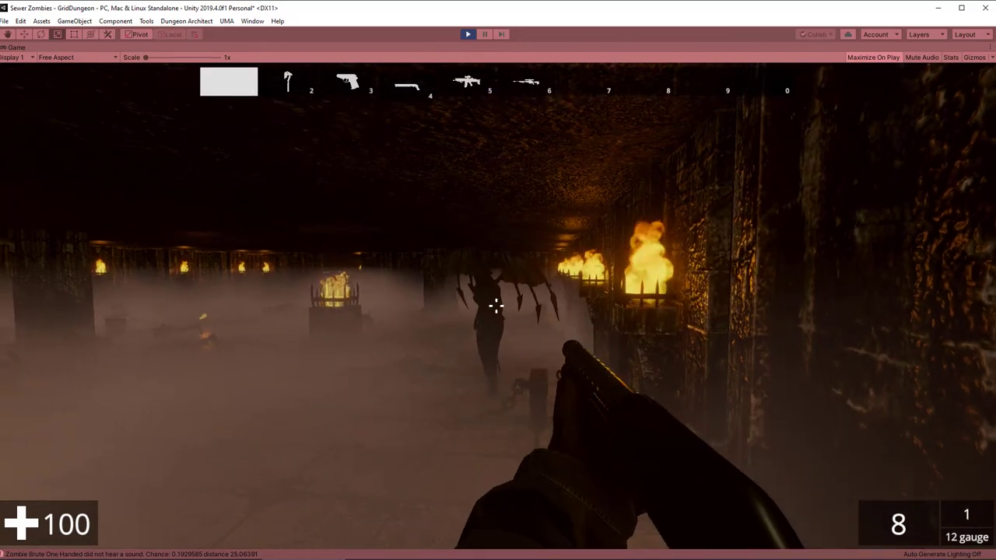
pyautogui.press('s')
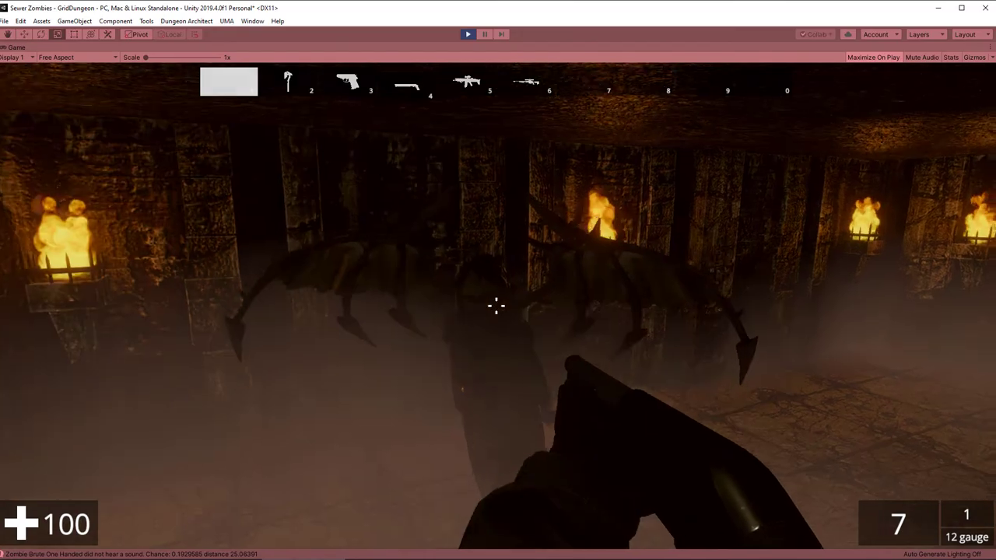
pyautogui.press('s')
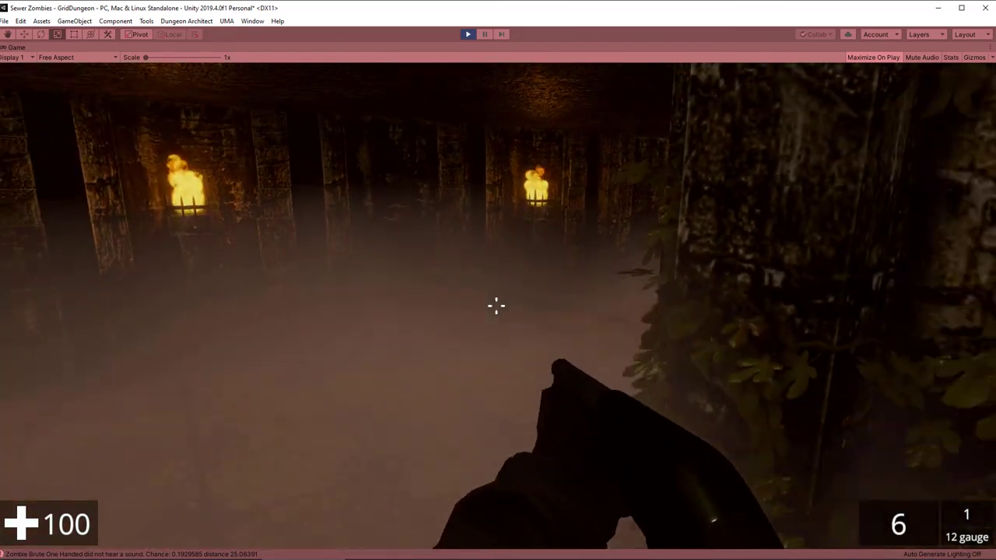